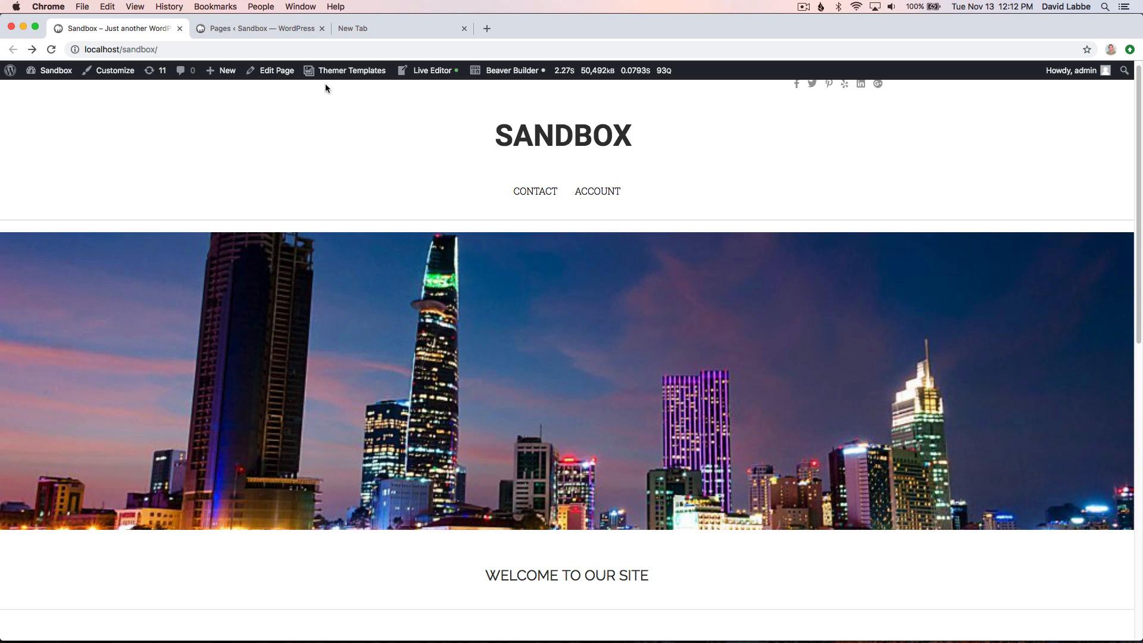
- Start a new page from Themer Templates, title it "Product" and paste the lorem ipsum paragraph as its content
mouse_move(348, 72)
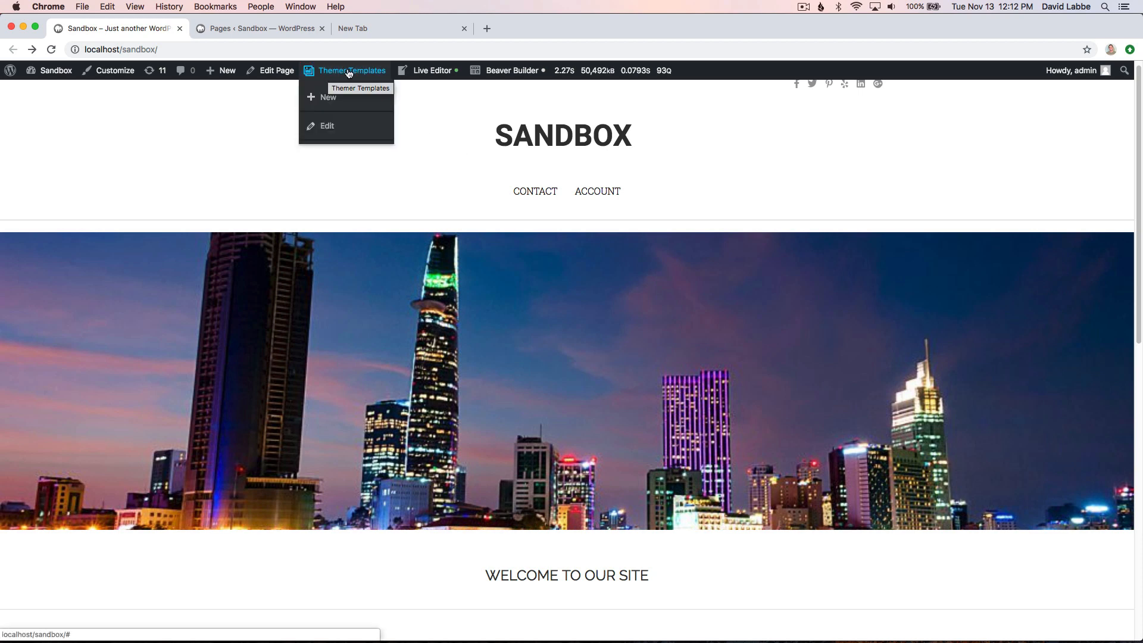
click(329, 98)
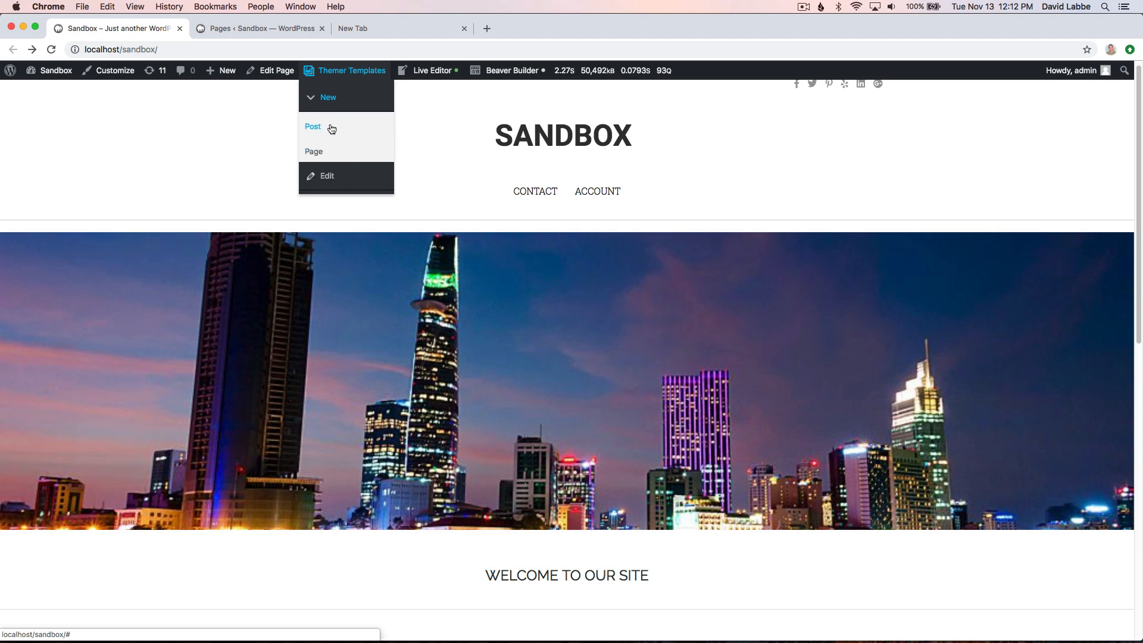
click(322, 153)
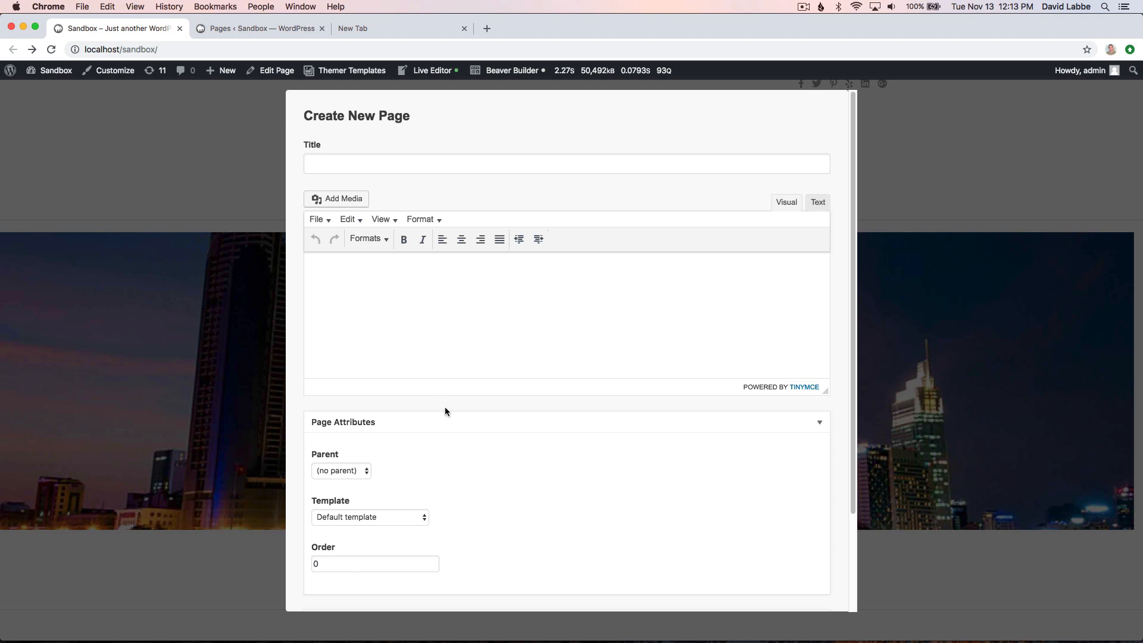
scroll(444, 408, down, 4)
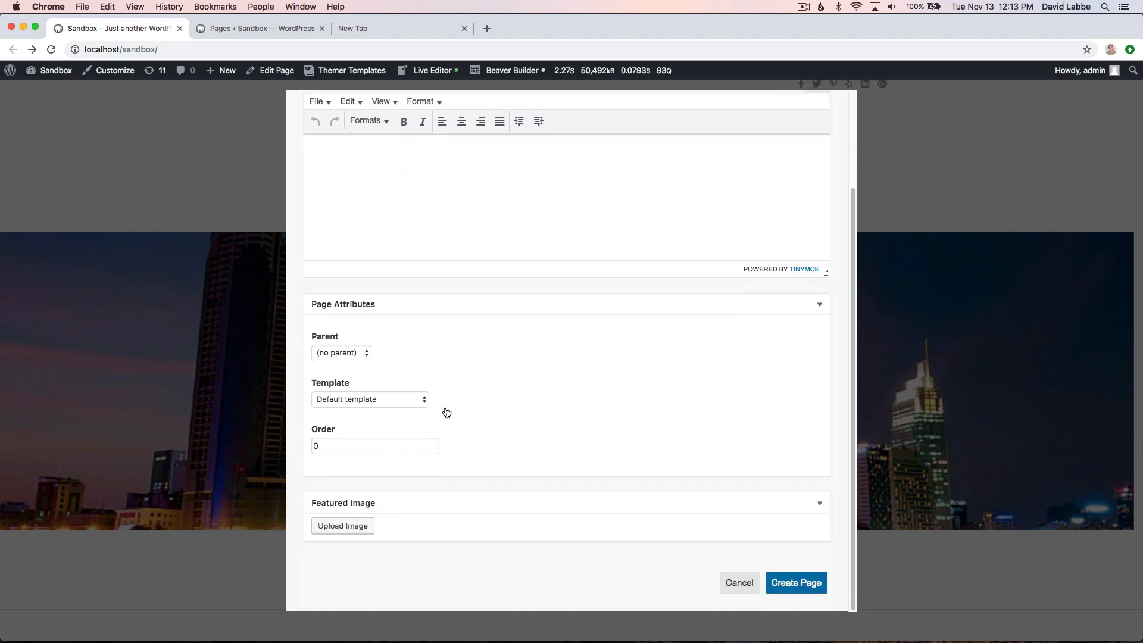
scroll(446, 412, up, 4)
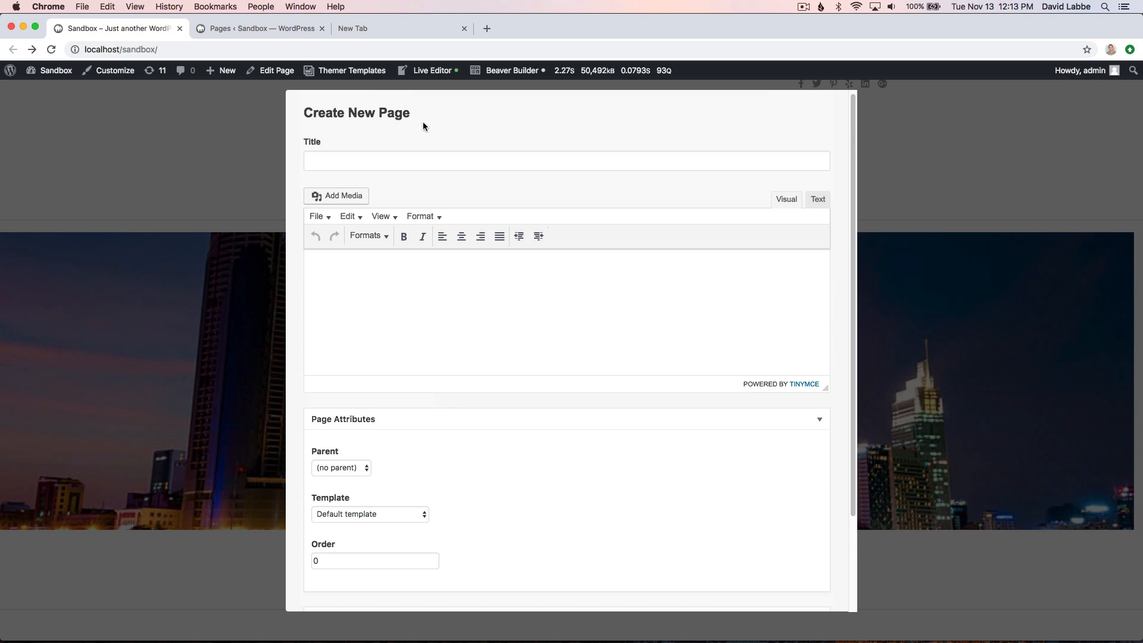
click(363, 161)
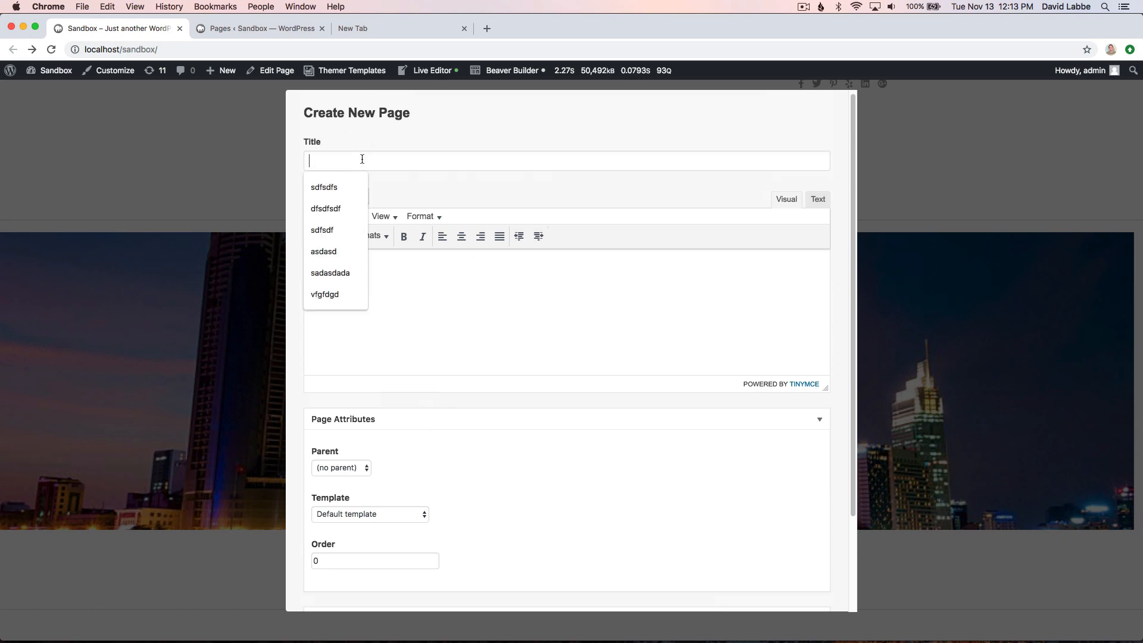
text(Pro)
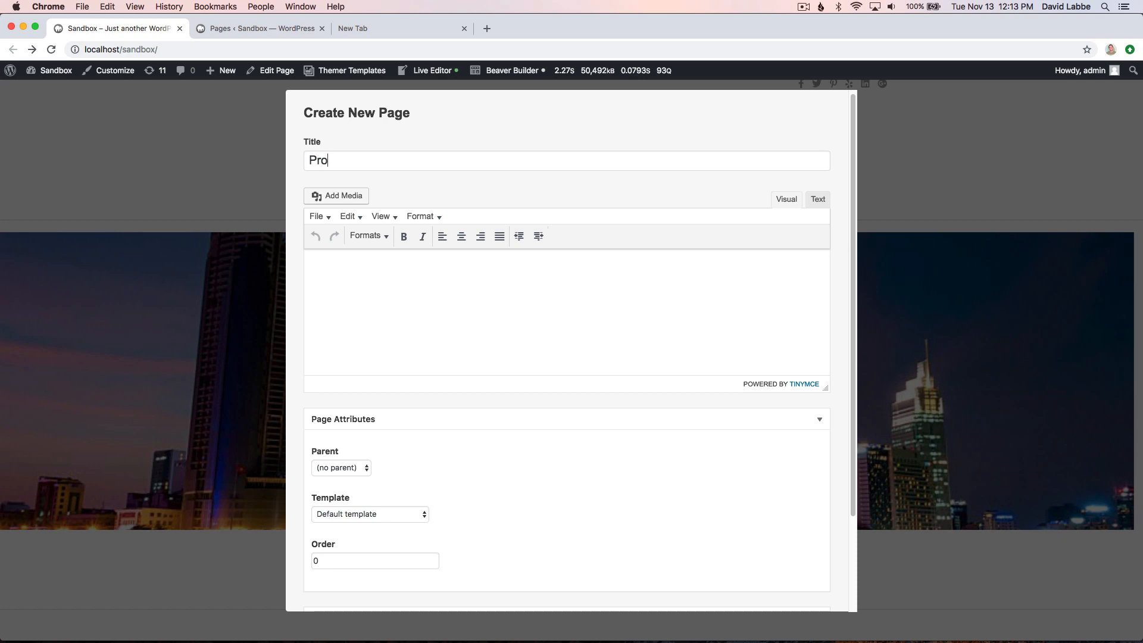
text(duct)
text(Lorem ipsum dolor sit amet, consectetur adipiscing elit. Curabitur et congue leo. Nulla commodo lorem urna, et pellentesque leo gravida non. Etiam rhoncus eget dui eu ultrices. Vivamus iaculis at nisl ut cursus. Integer eget ipsum suscipit, auctor lorem quis, aliquam libero. Suspendisse id lectus vel metus malesuada molestie ut ut leo. Nam metus mauris, ultrices in felis posuere, ultricies congue urna. Pellentesque laoreet a nulla non commodo. Maecenas ac euismod ante. Maecenas fringilla sapien sit amet odio luctus, eget pretium lorem facilisis. Etiam pretium porta dui, in pellentesque ex sollicitudin a. Praesent pharetra imperdiet ipsum a rutrum. Sed in magna vitae odio auctor tempor vitae et magna.)
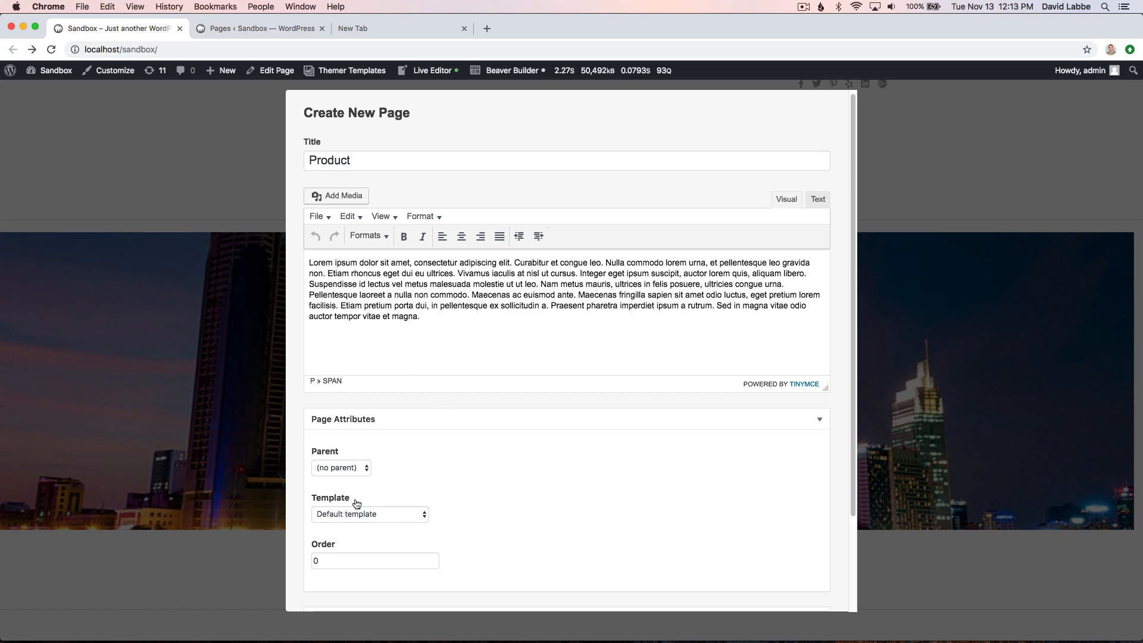
- Assign the Large Featured Image template to the new page
scroll(384, 441, down, 4)
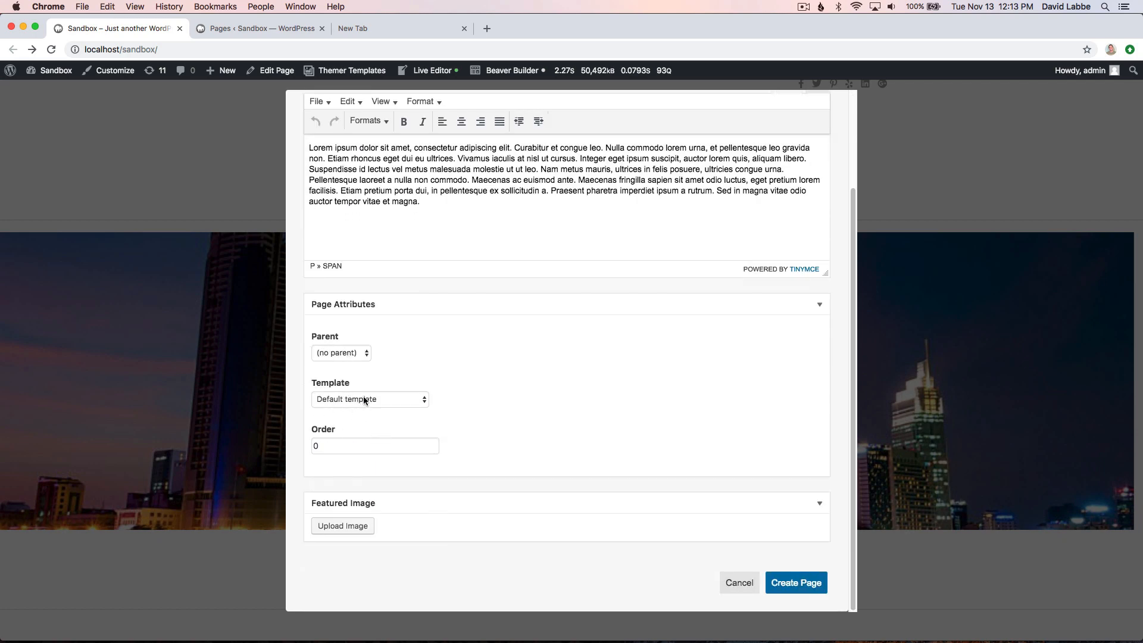
click(388, 400)
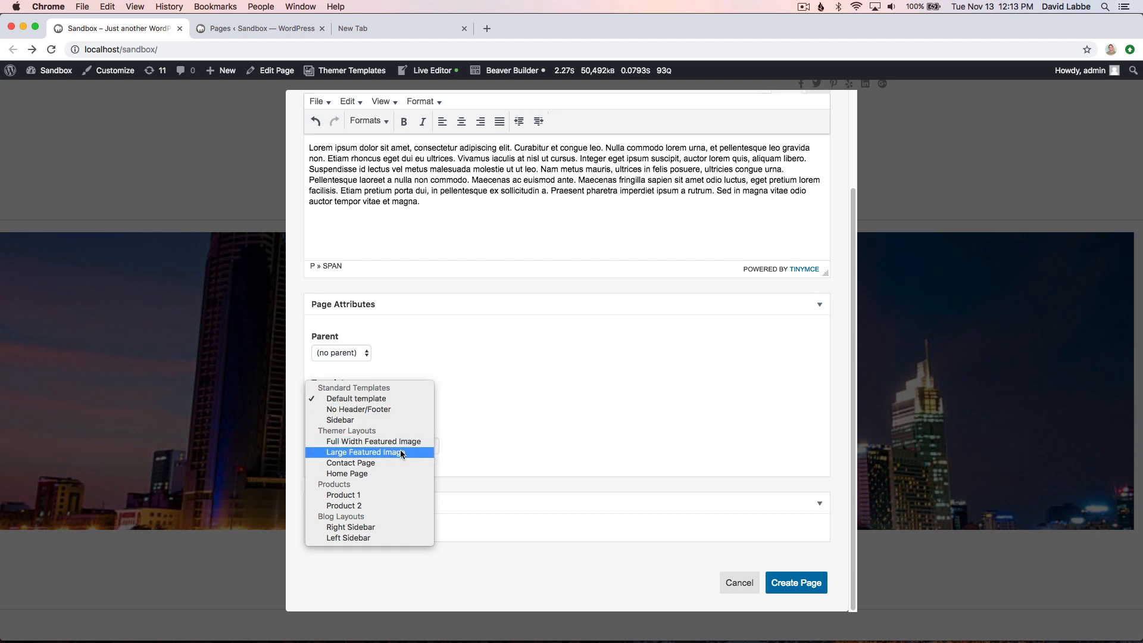
click(373, 453)
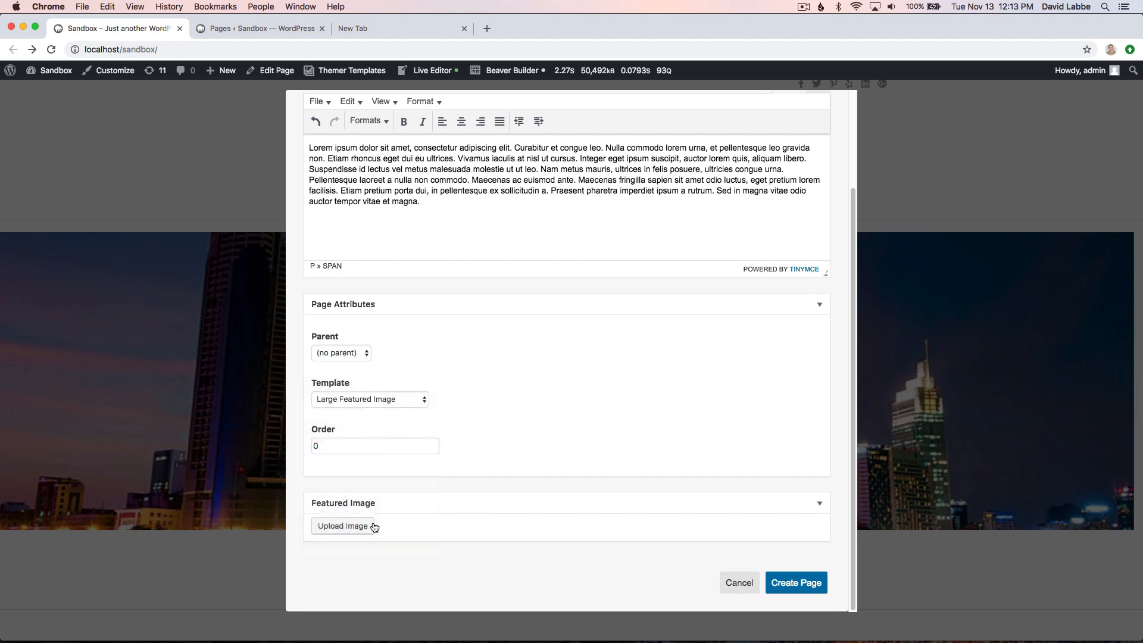
- Set the media library photo of the red phone among its boxes as featured image and create the page
click(351, 529)
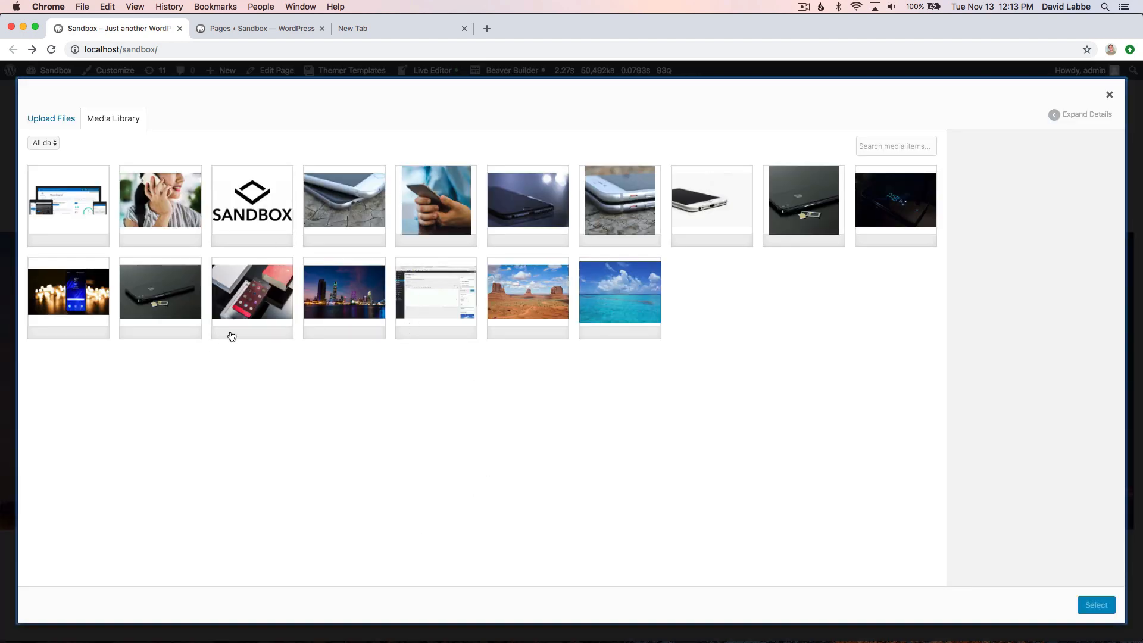
click(228, 331)
click(1096, 605)
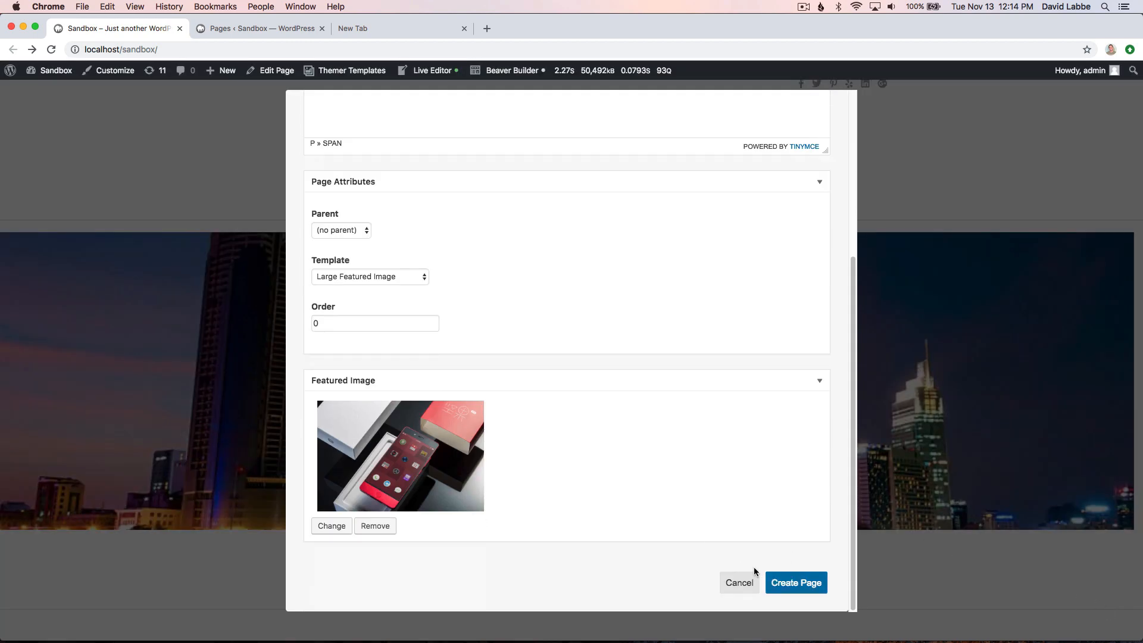
click(798, 586)
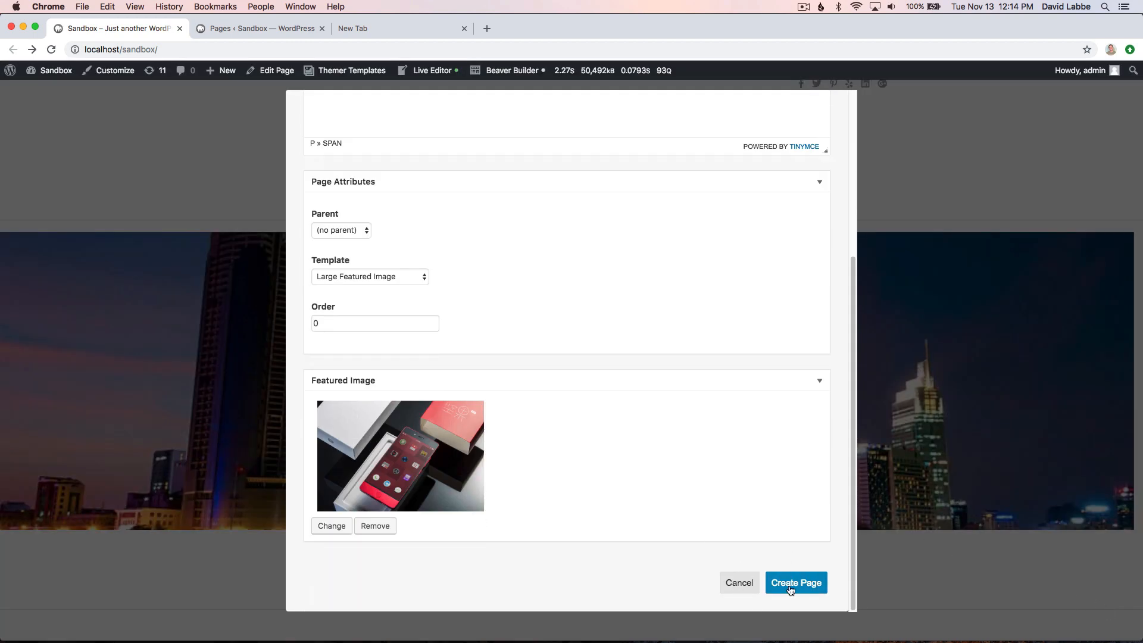
click(790, 588)
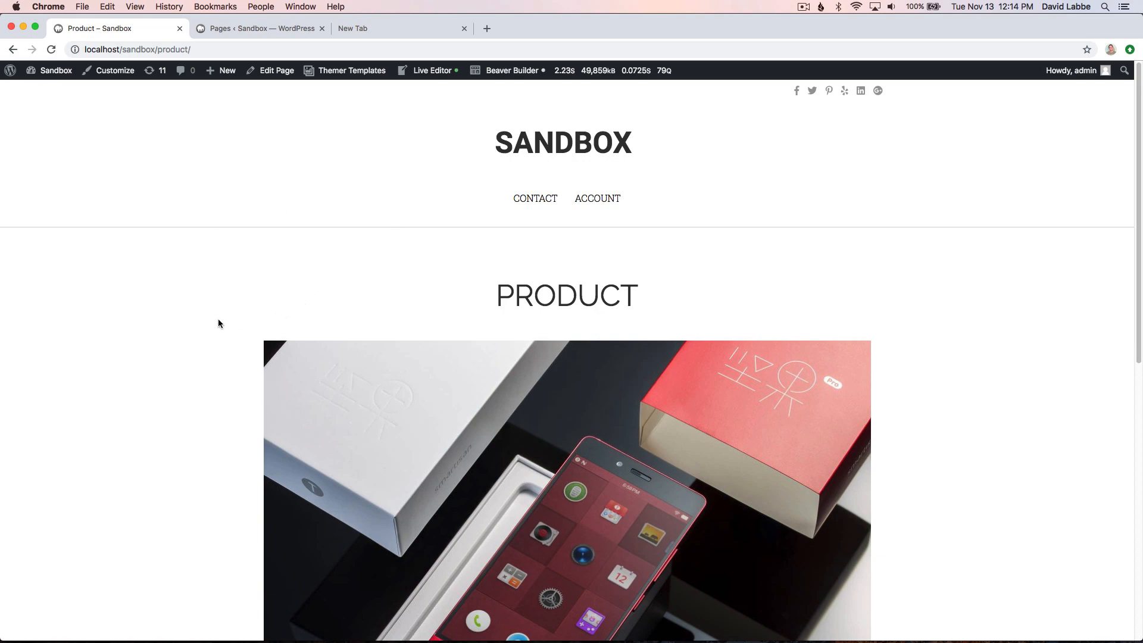
scroll(218, 323, down, 5)
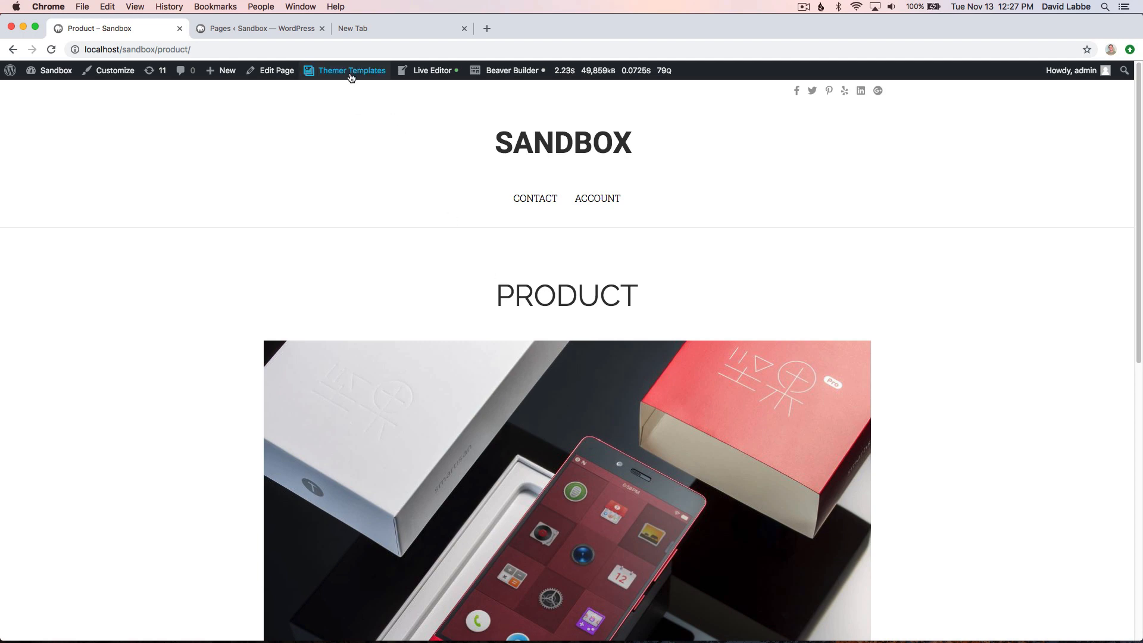
- Open the Product page for editing through Themer Templates and change its title to "Product One"
mouse_move(350, 72)
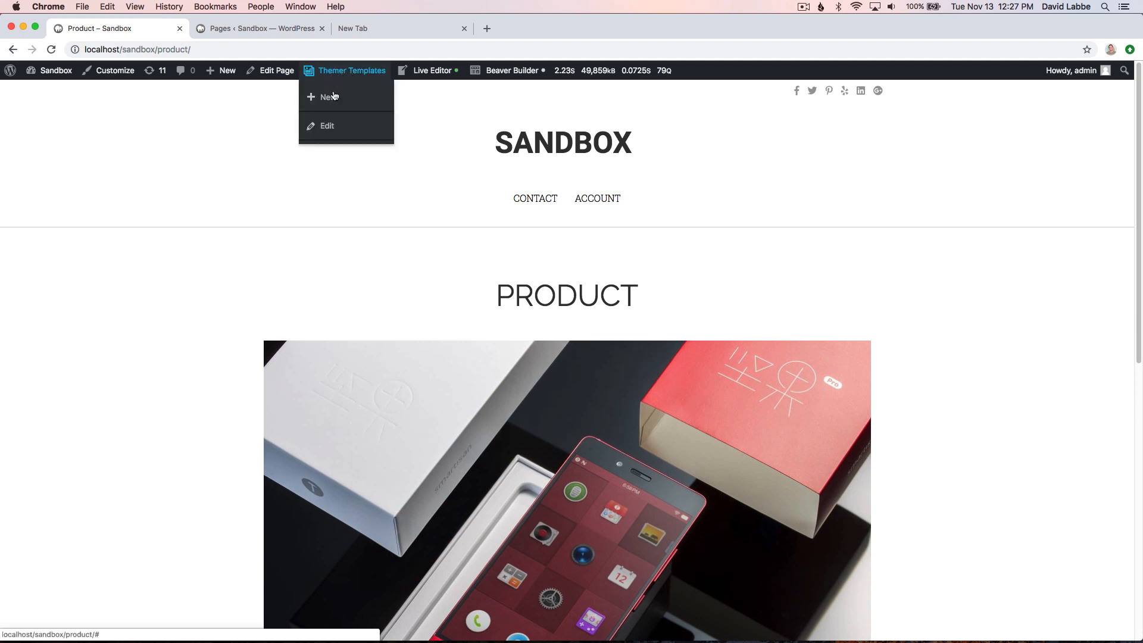
click(327, 126)
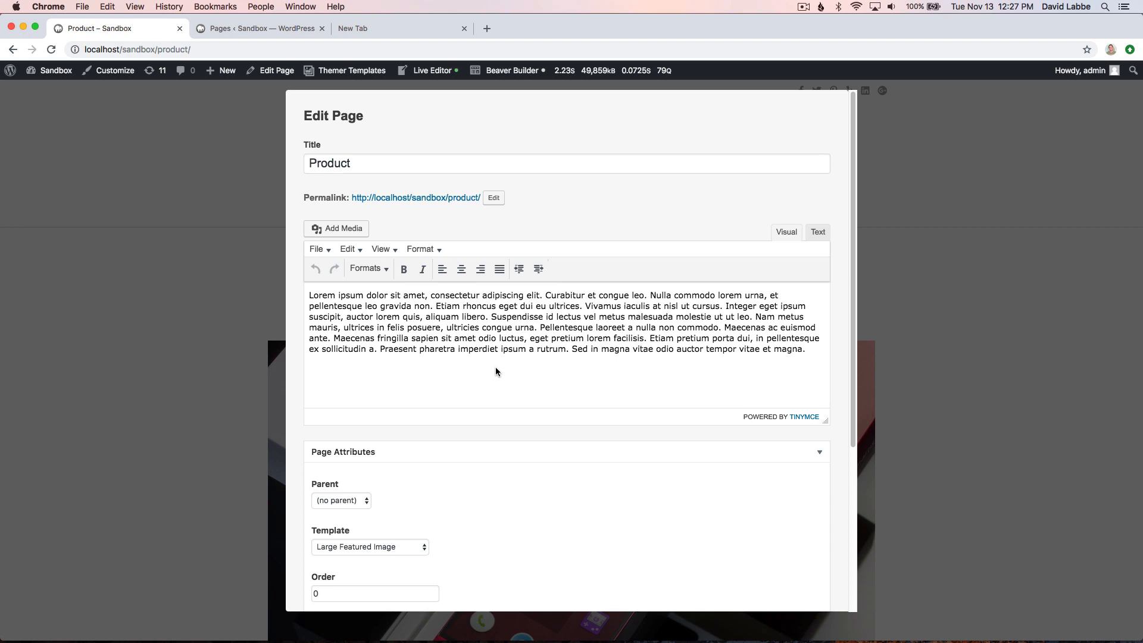
scroll(495, 366, down, 3)
scroll(495, 367, up, 3)
click(373, 163)
text(Oner)
key(BackSpace)
- Change the page's permalink slug to "product-one"
click(492, 198)
click(487, 197)
text(0one)
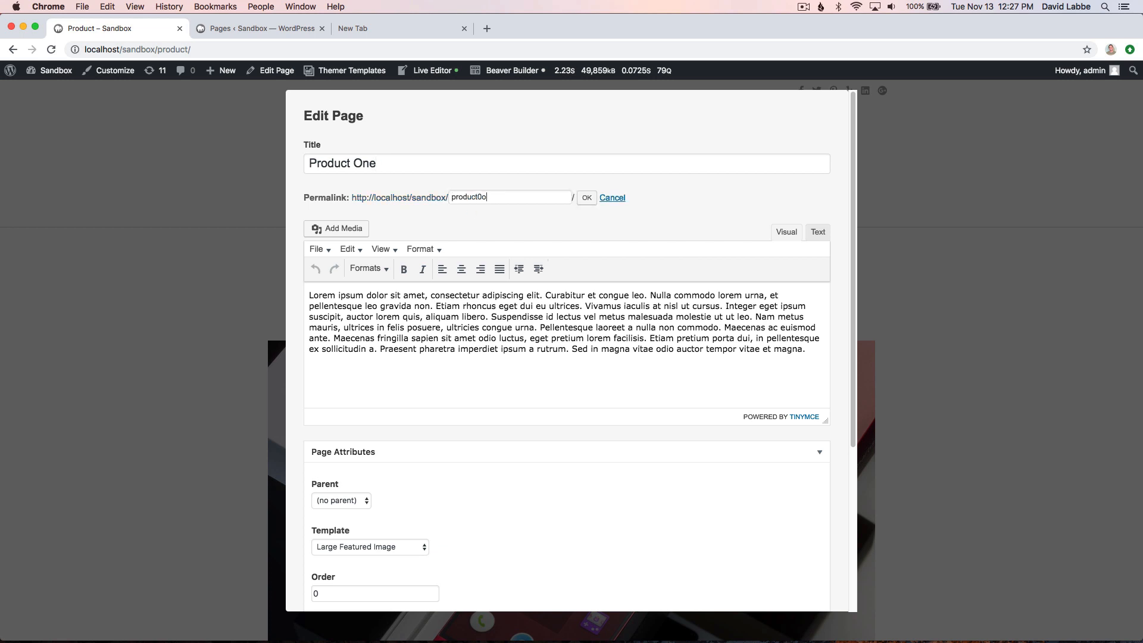
key(BackSpace)
key(BackSpace)
key(BackSpace)
key(BackSpace)
text(-ojene)
key(Return)
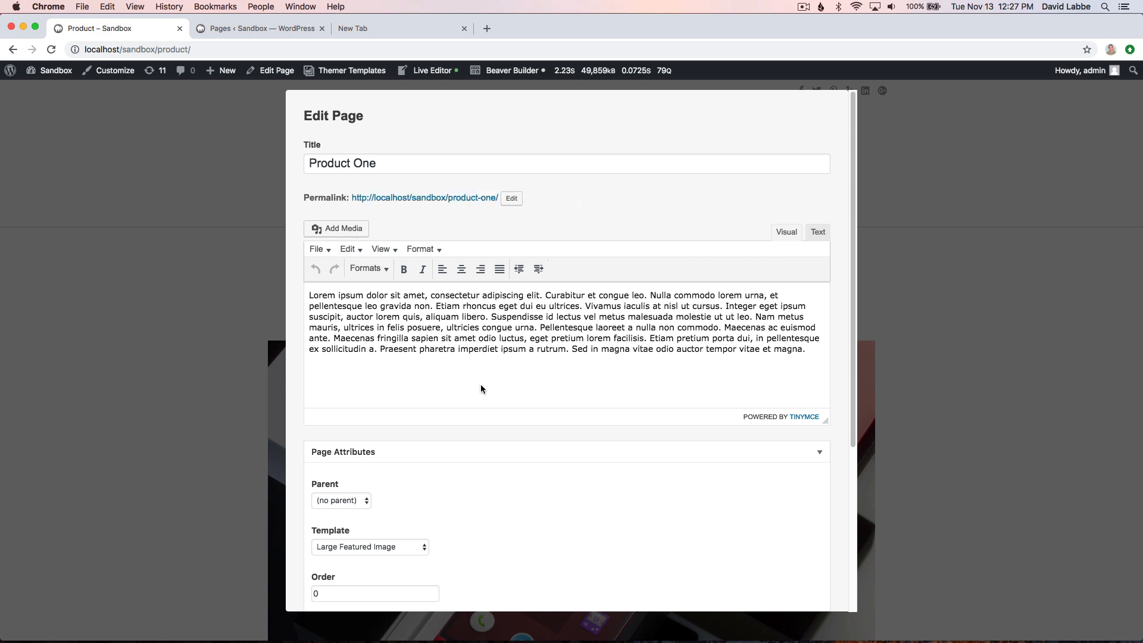
- Delete the body text from "Maecenas ac euismod ante" onward and update the page with the Full Width Featured Image template
drag(807, 350, 724, 327)
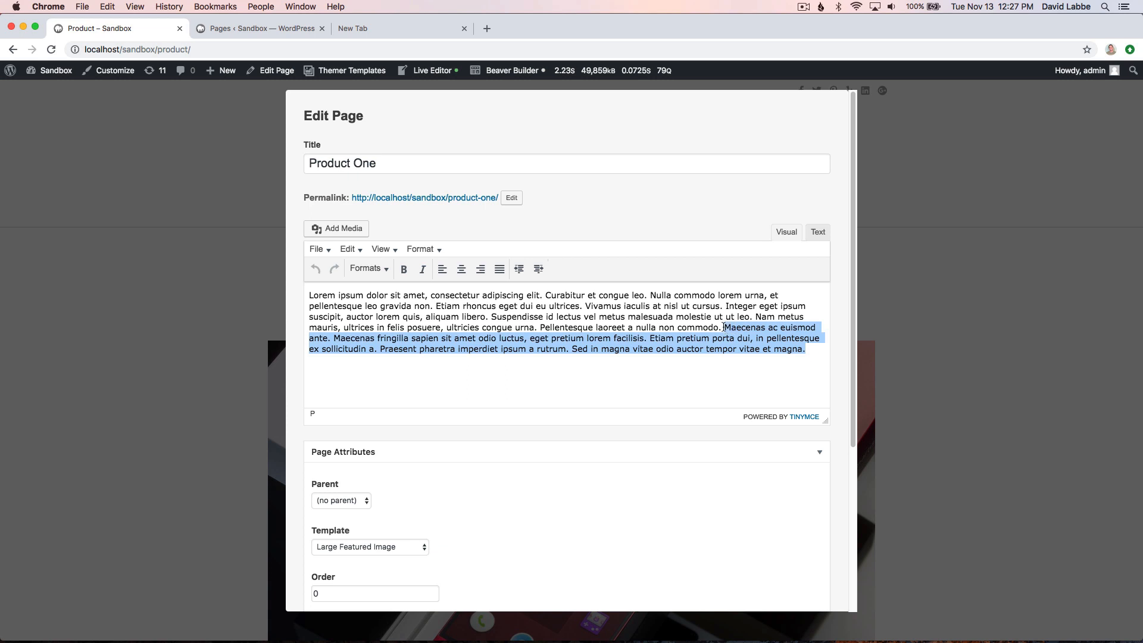
key(BackSpace)
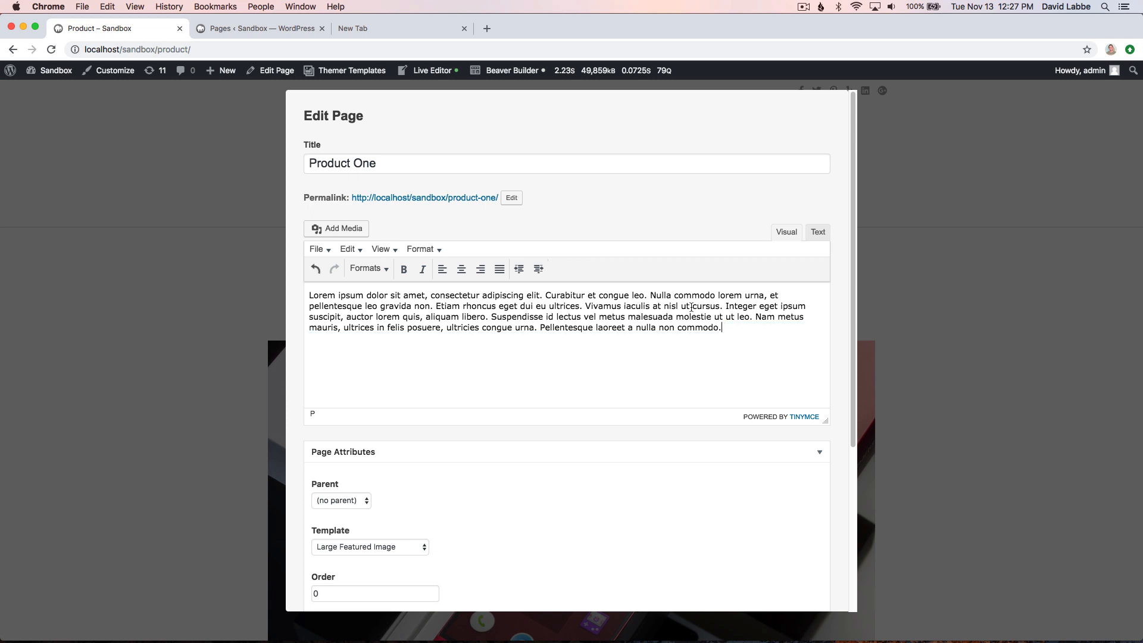
scroll(565, 393, down, 3)
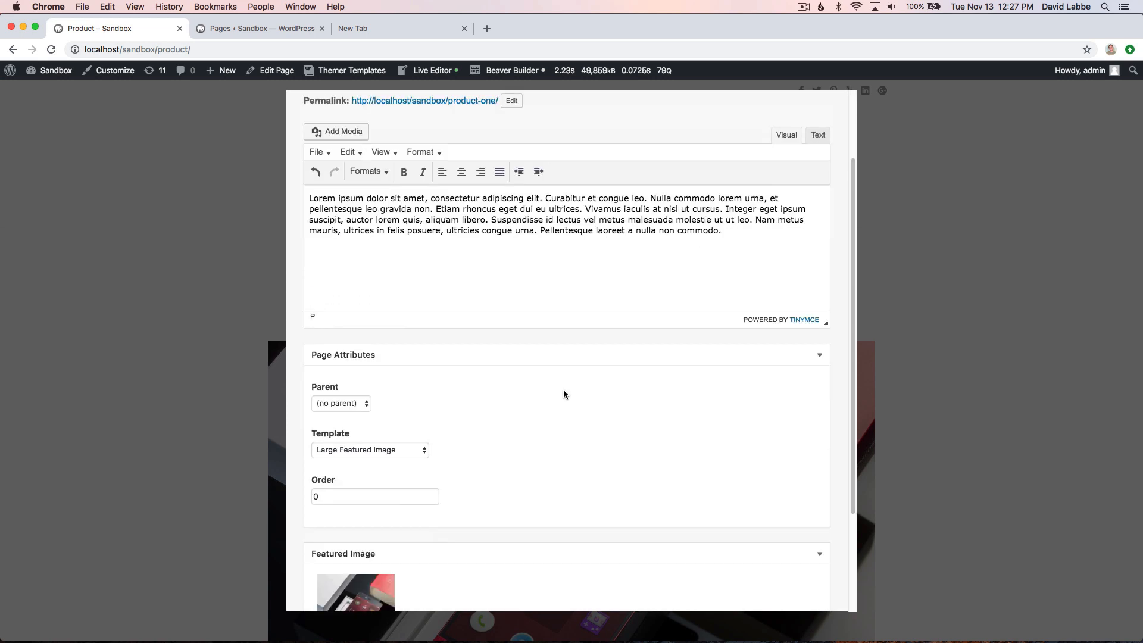
click(380, 451)
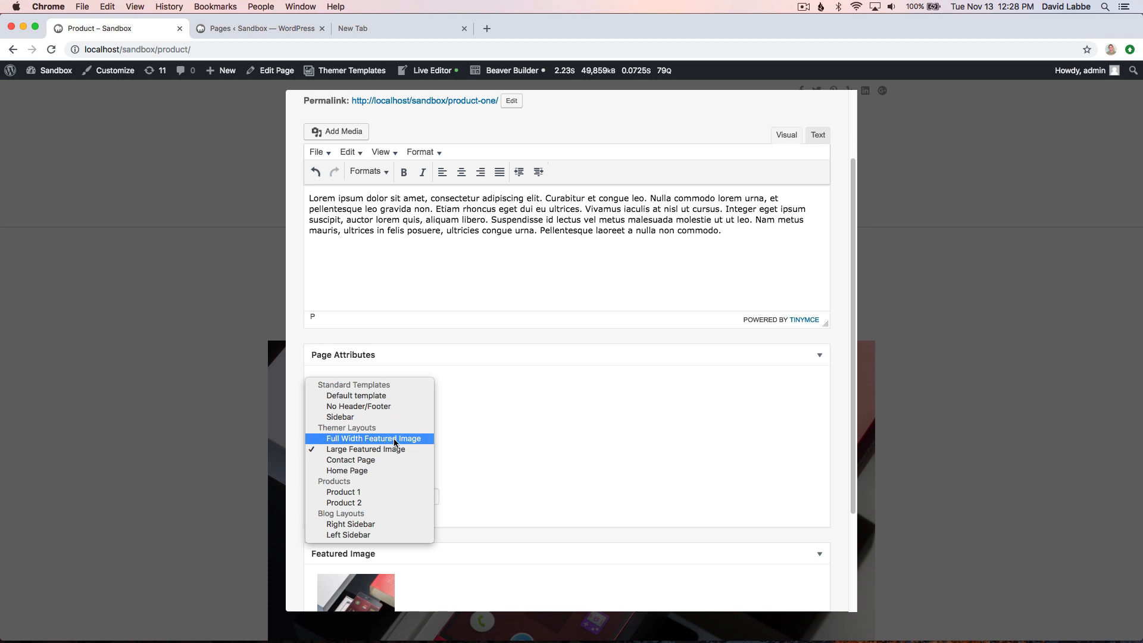
click(394, 438)
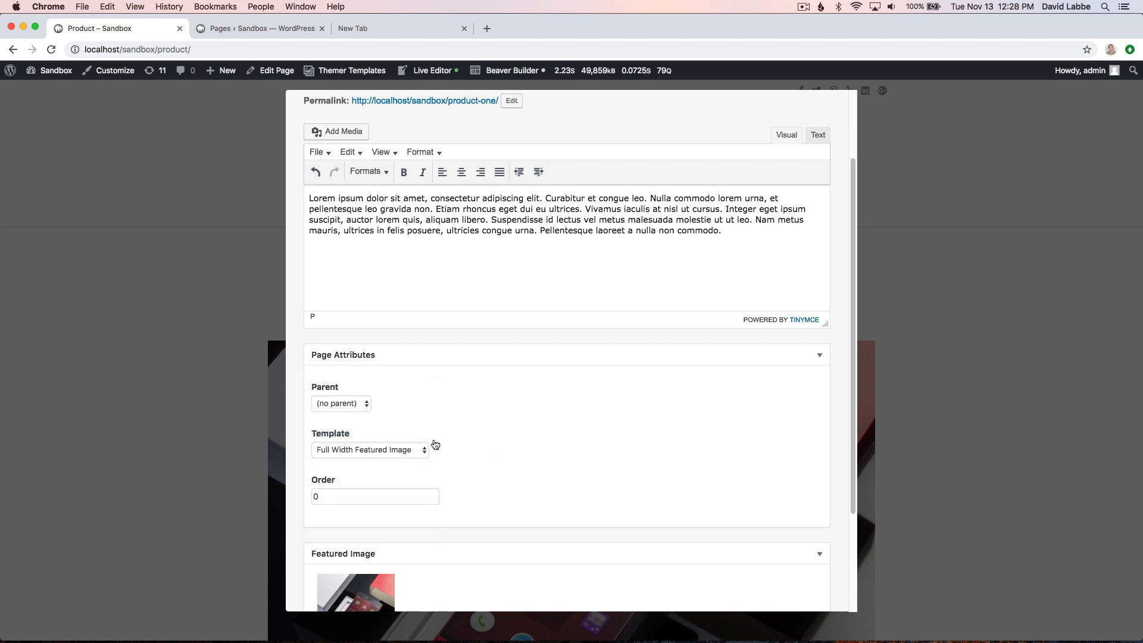
scroll(459, 472, down, 3)
scroll(460, 474, down, 1)
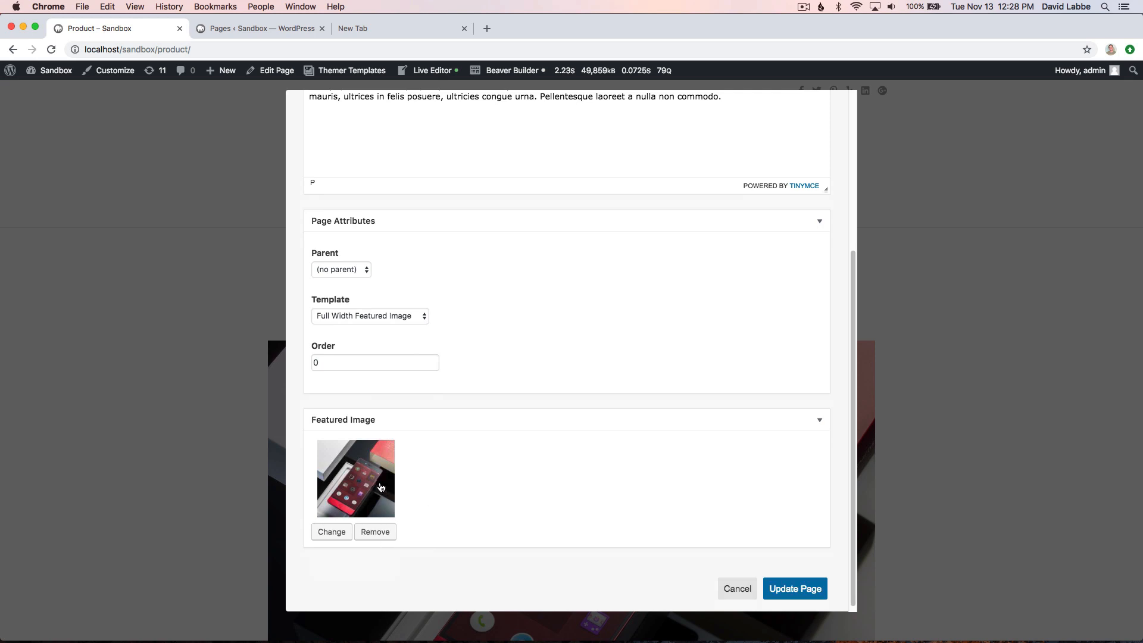
click(813, 591)
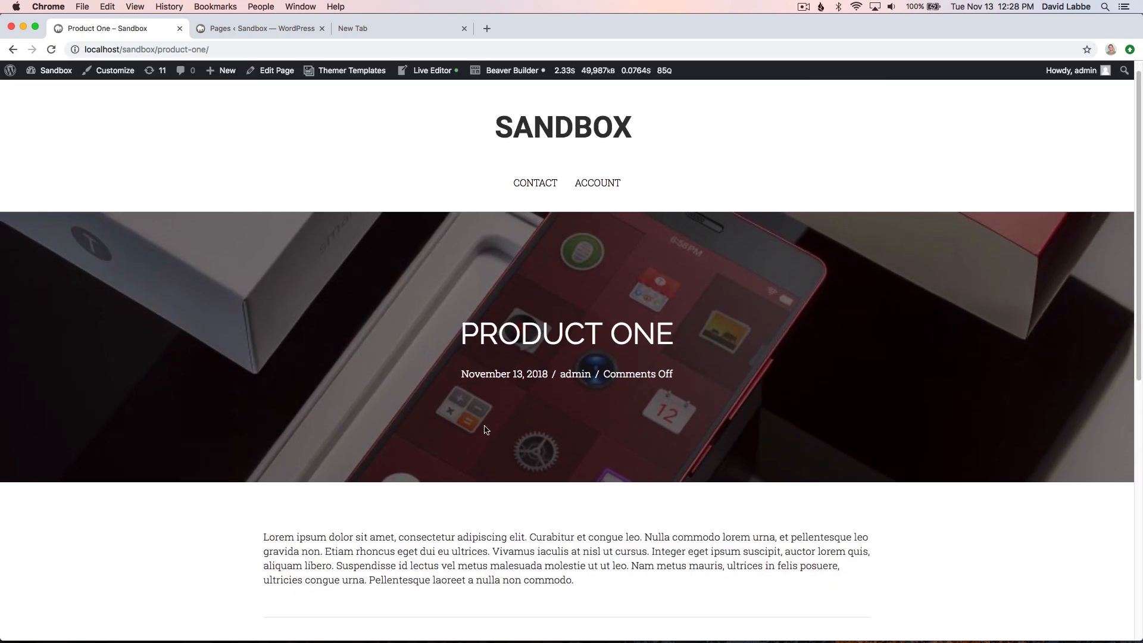
- Check the title, URL slug, body text and full-width featured image layout on the updated page
drag(474, 333, 669, 350)
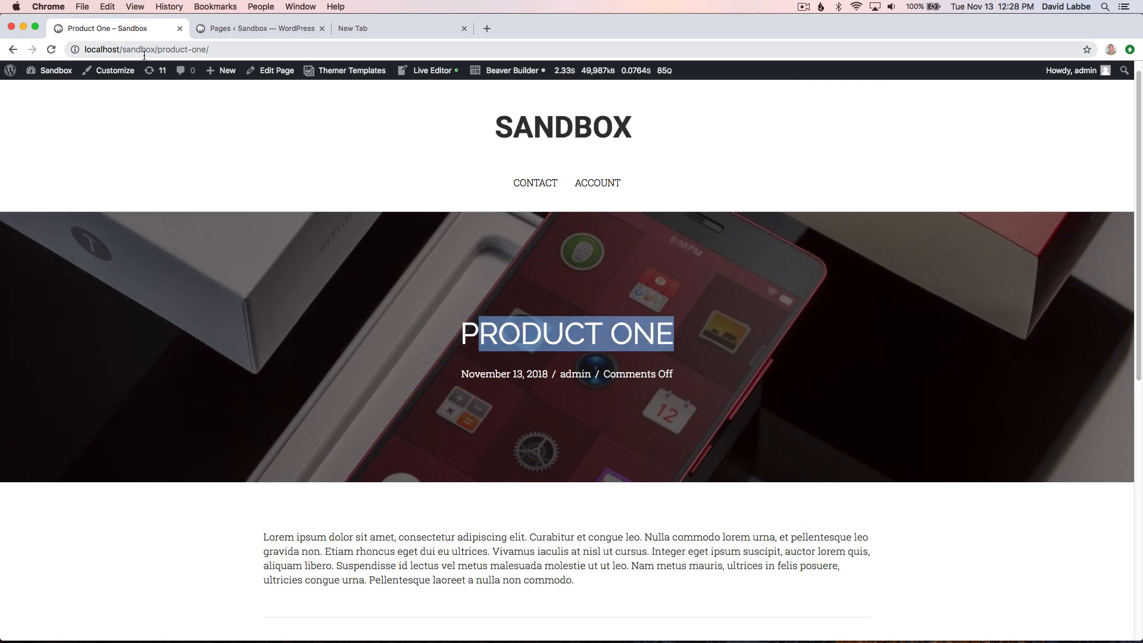
drag(219, 49, 157, 49)
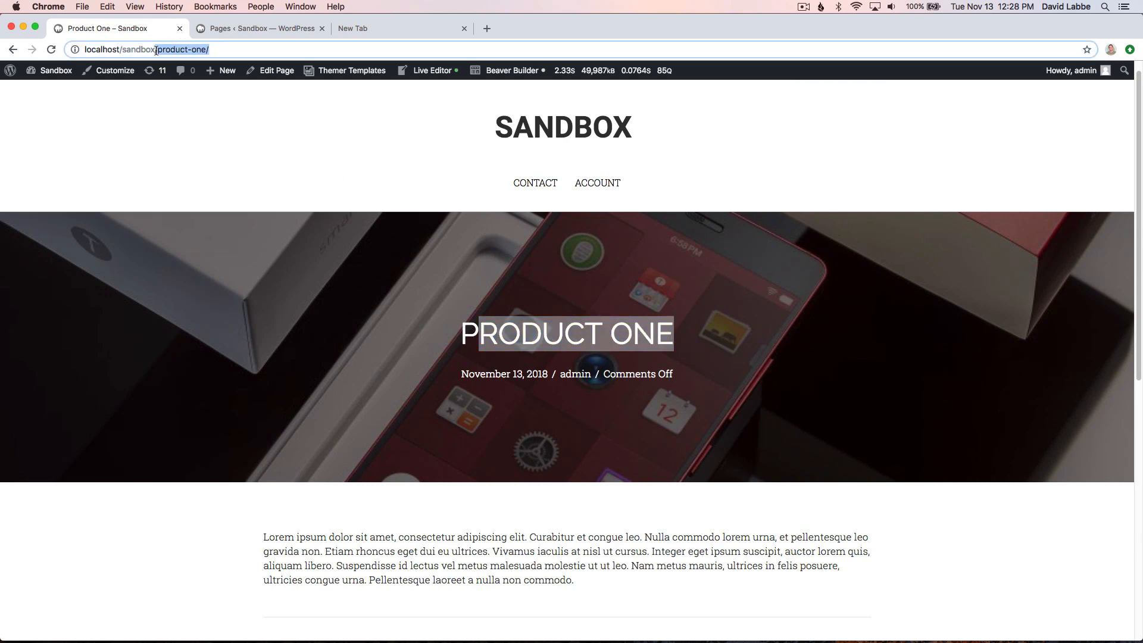
drag(156, 51, 153, 50)
scroll(285, 396, down, 2)
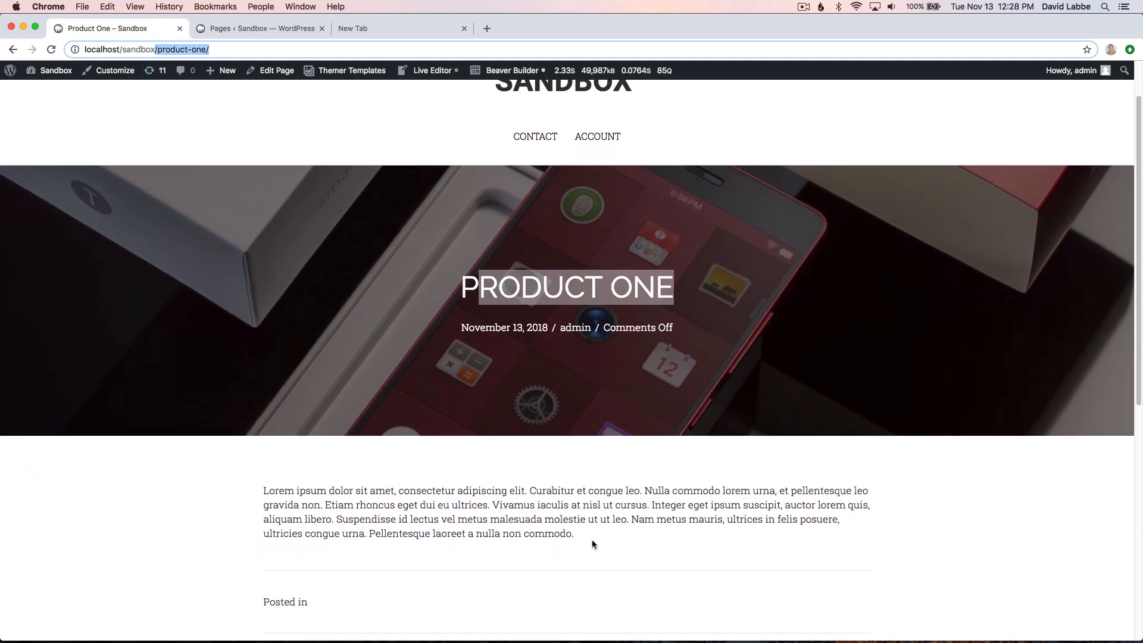
drag(597, 538, 350, 491)
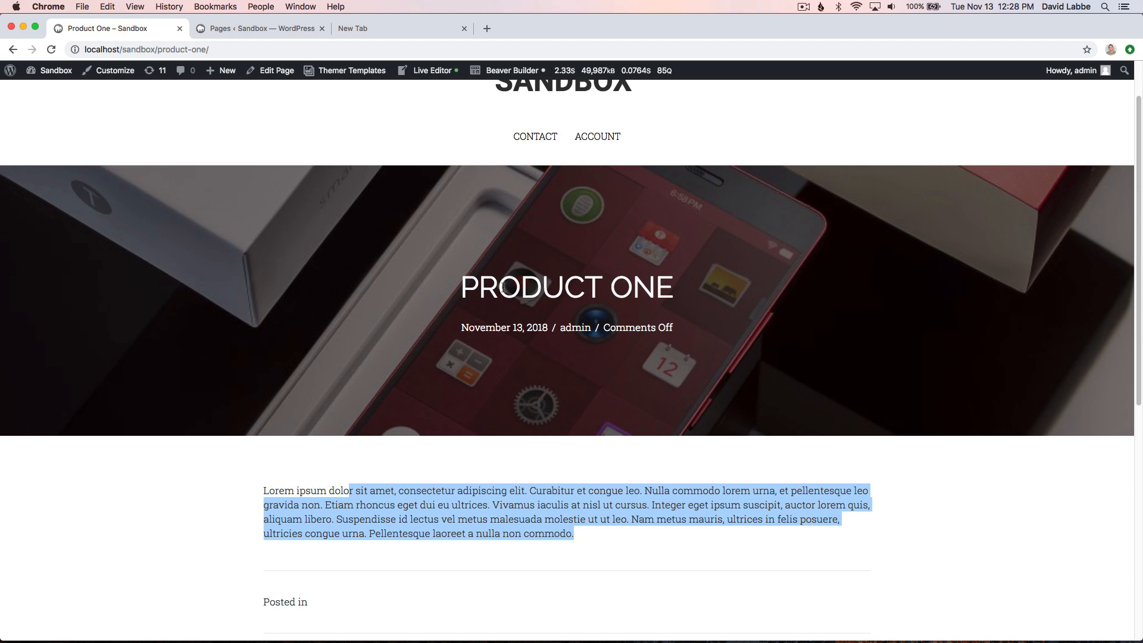
scroll(537, 429, up, 3)
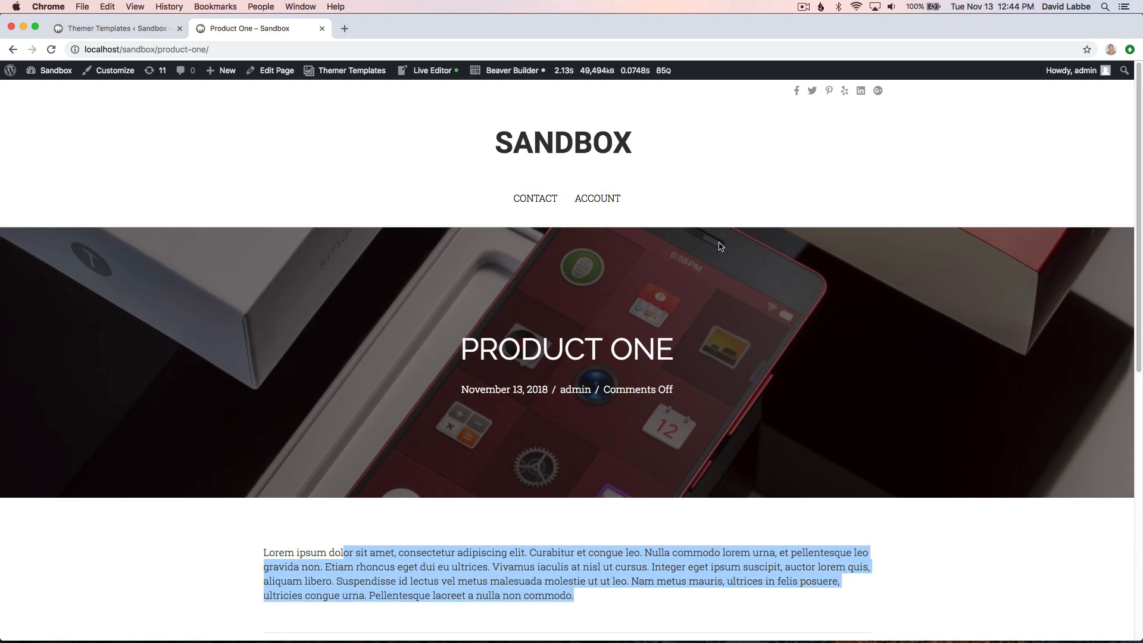
click(639, 207)
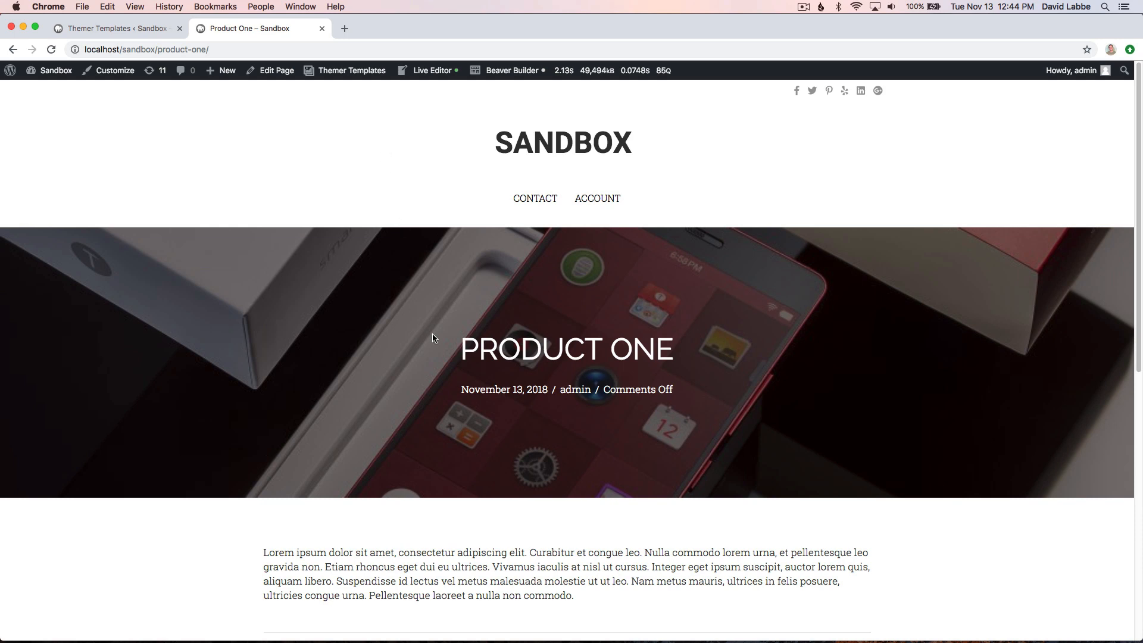
scroll(408, 370, down, 3)
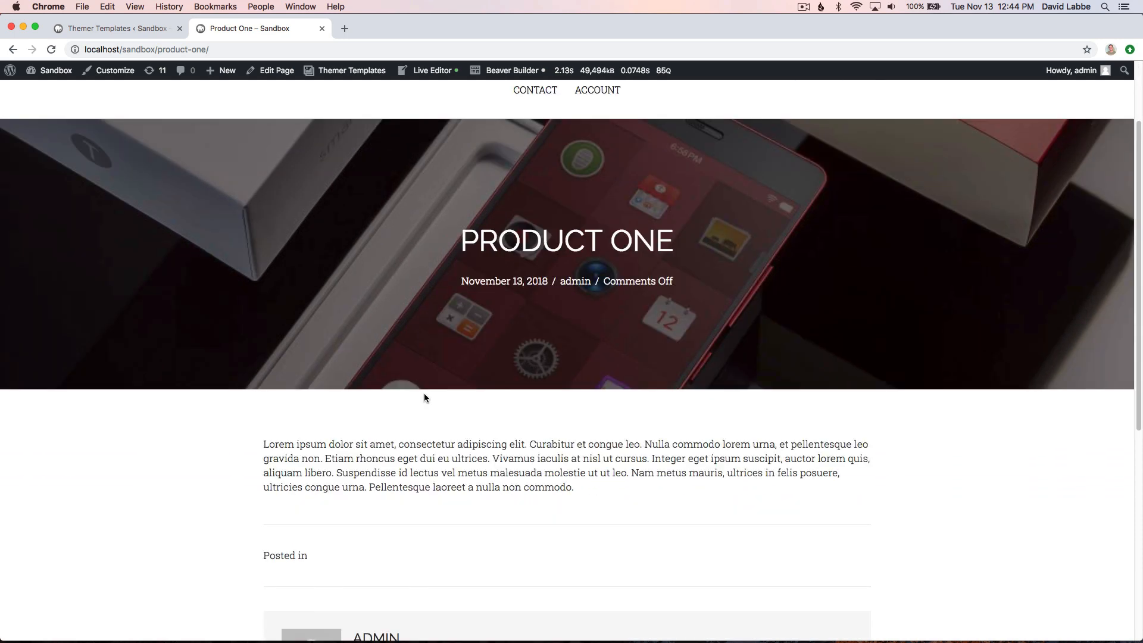
scroll(576, 486, up, 2)
scroll(576, 487, up, 2)
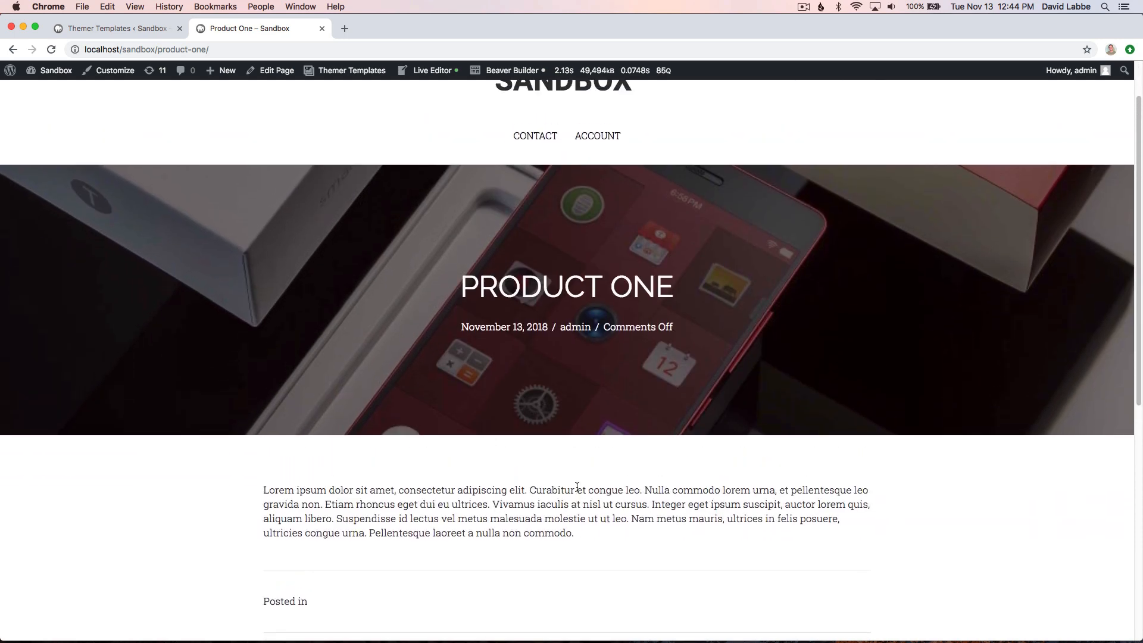
- Enable Wallace Inline after creating or editing a page in the Themer Templates integration settings and save the changes
click(107, 26)
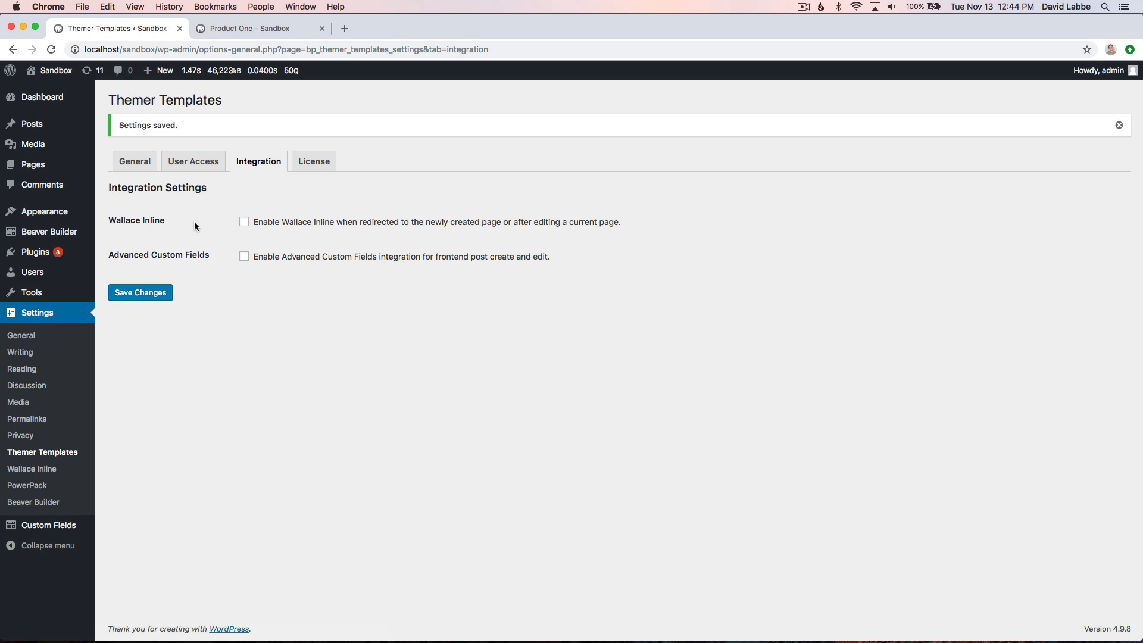
click(244, 223)
click(142, 295)
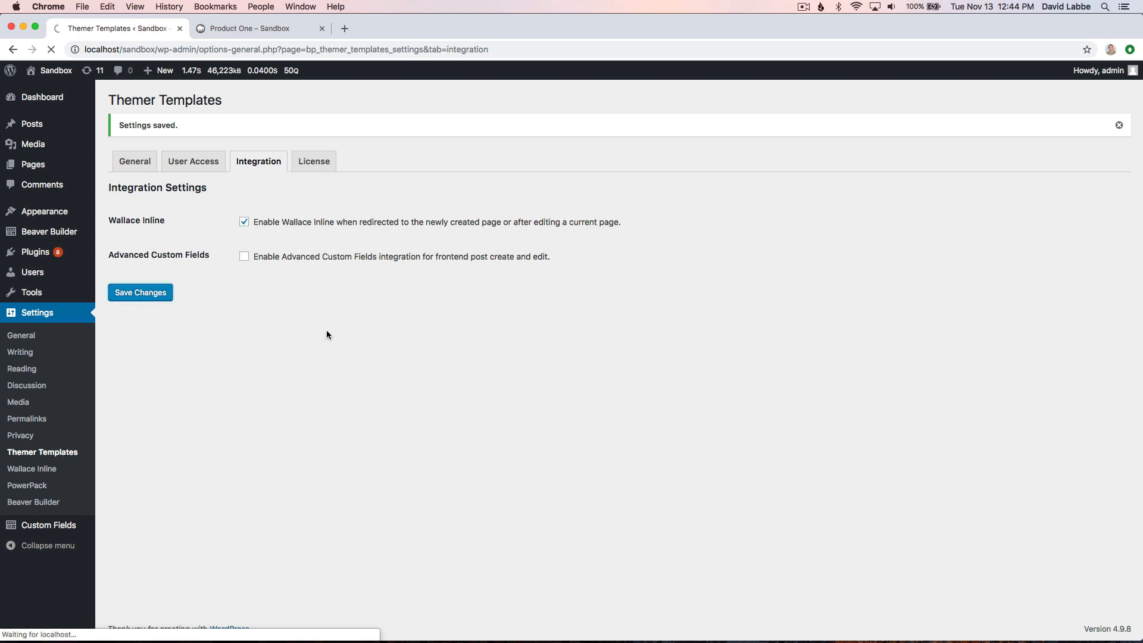
- Reload the Product One page, change its title to "Product" through Themer Templates and update it
click(271, 31)
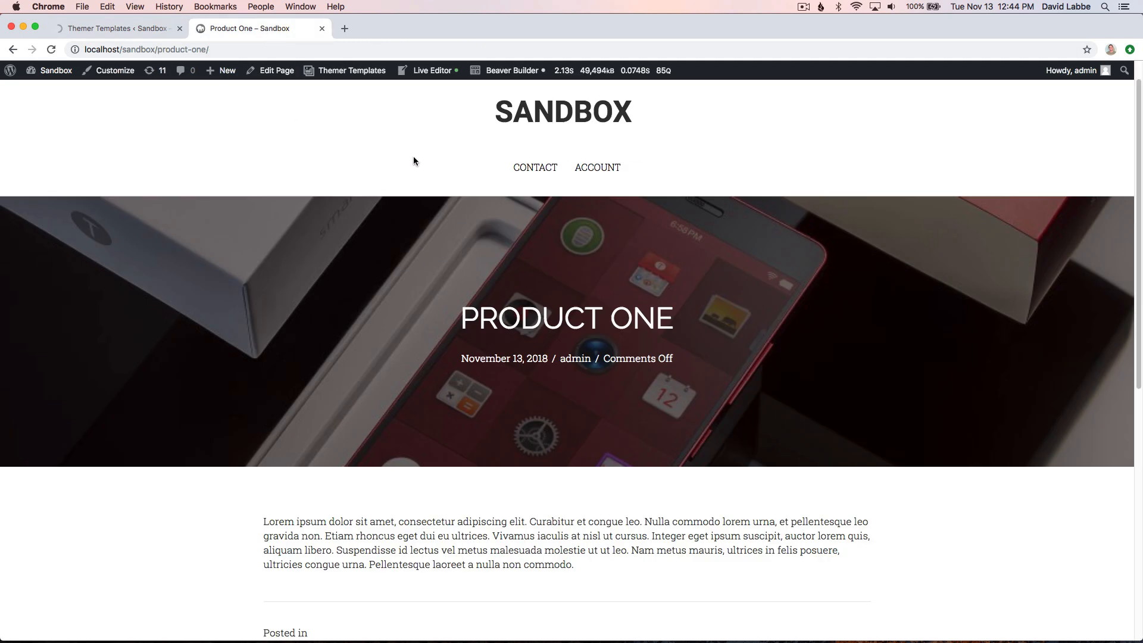
key(super+r)
mouse_move(353, 73)
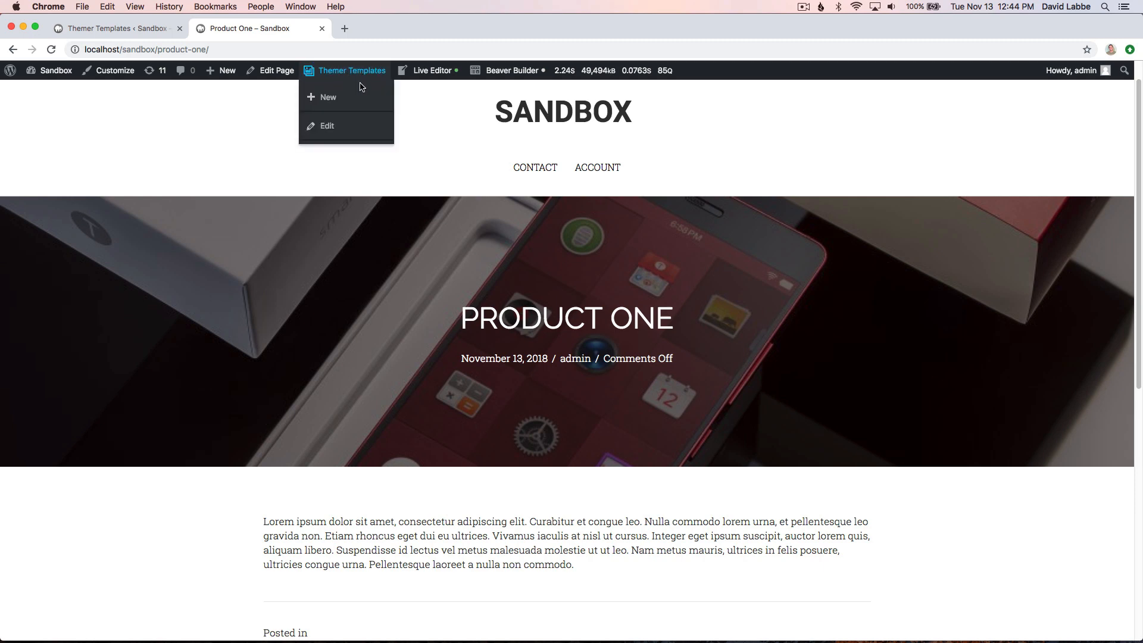
click(327, 127)
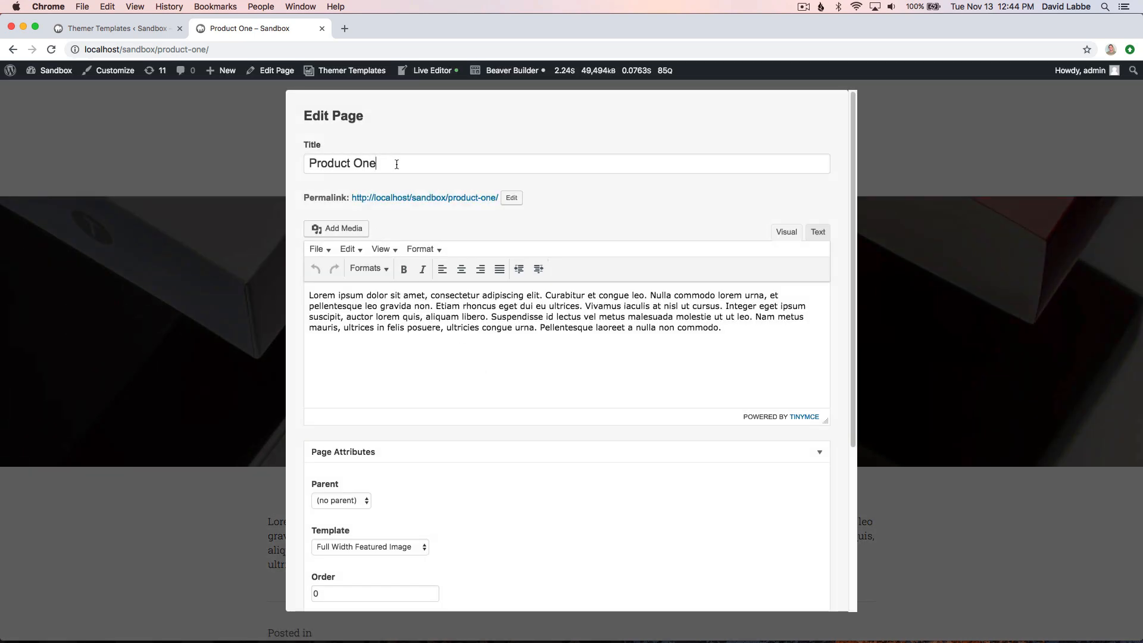
click(387, 164)
key(BackSpace)
key(BackSpace)
key(BackSpace)
key(BackSpace)
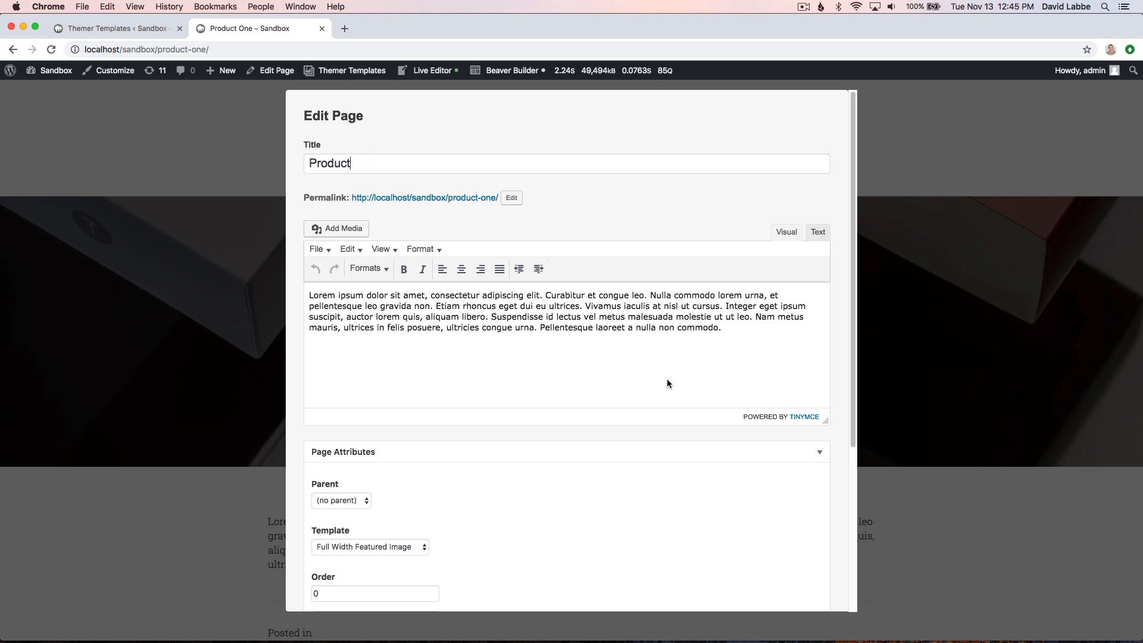
scroll(517, 476, down, 4)
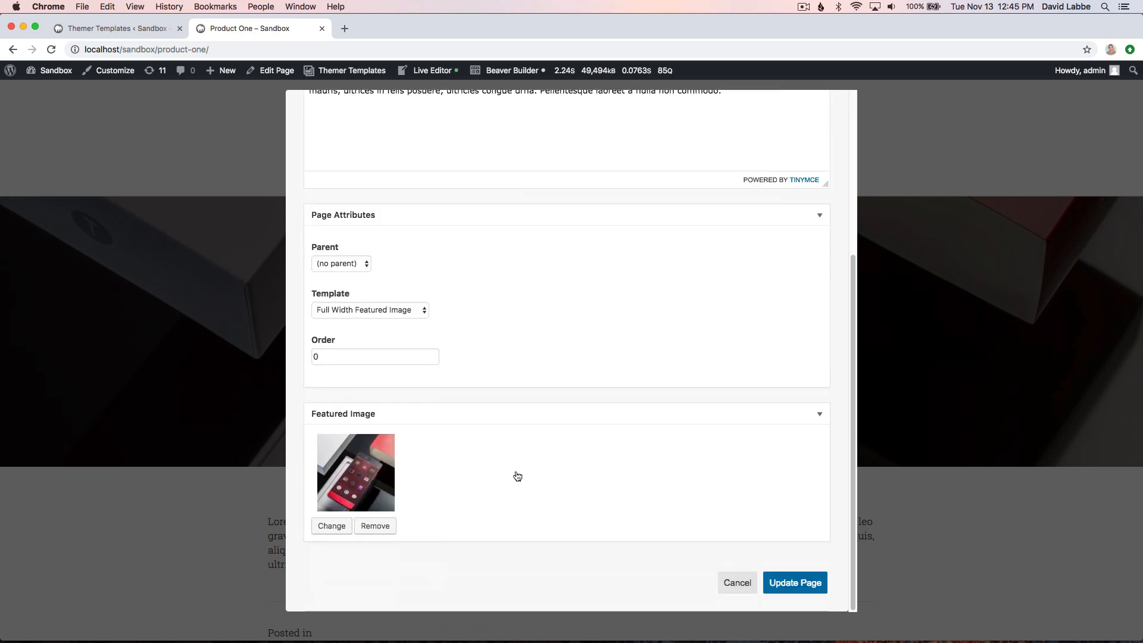
click(803, 586)
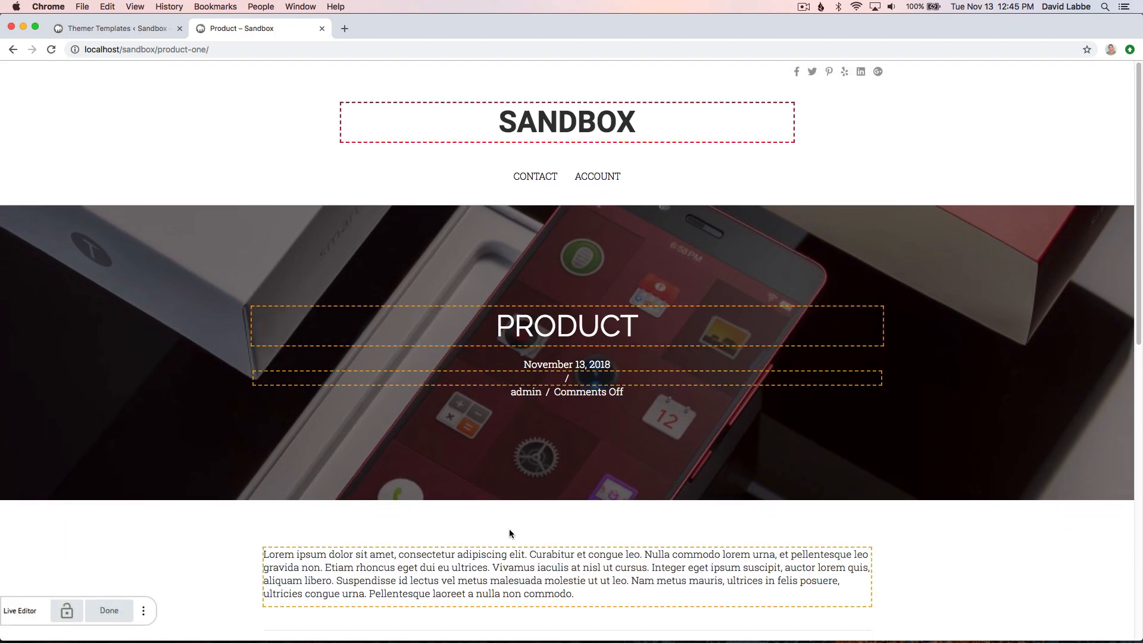
- Activate the body text for inline editing, then publish the page and exit the Live Editor
scroll(510, 533, down, 5)
scroll(509, 531, up, 5)
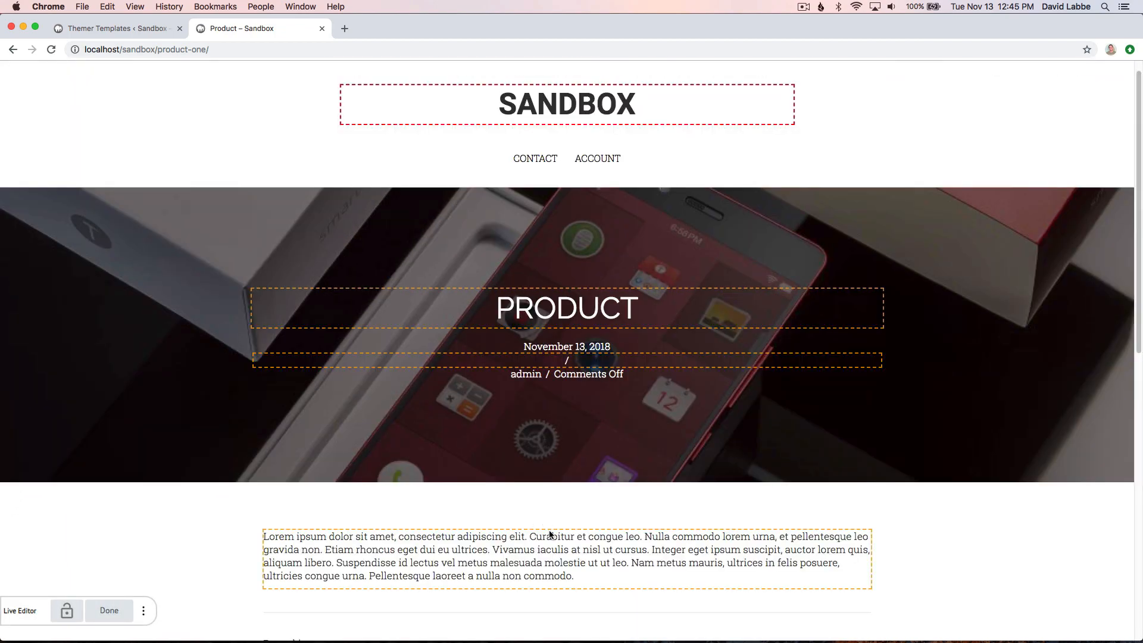
click(590, 576)
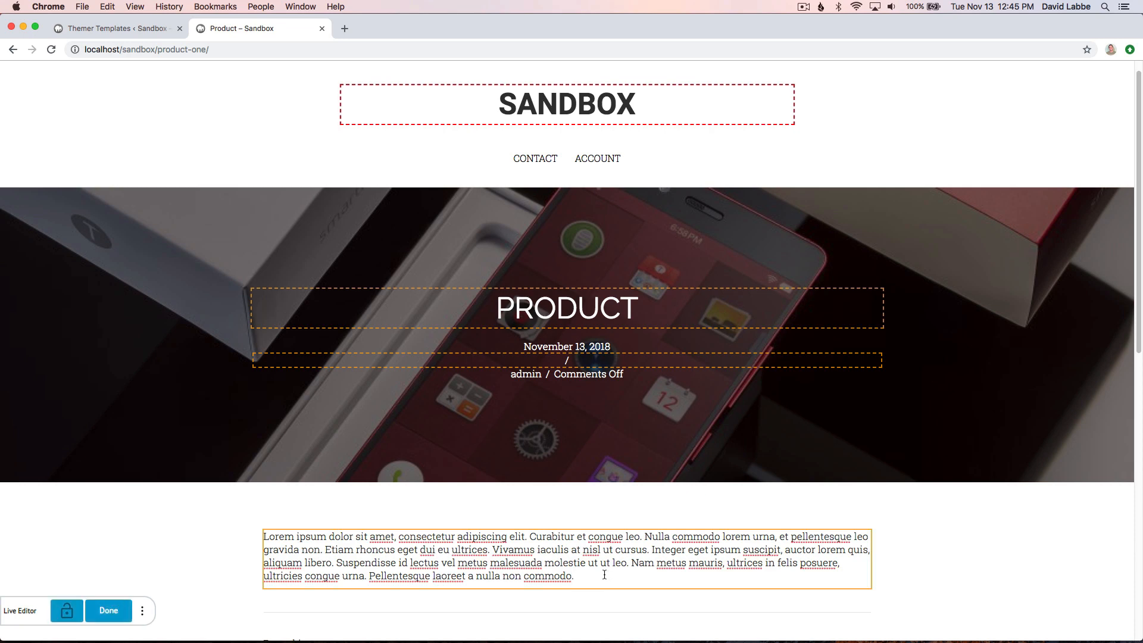
click(121, 610)
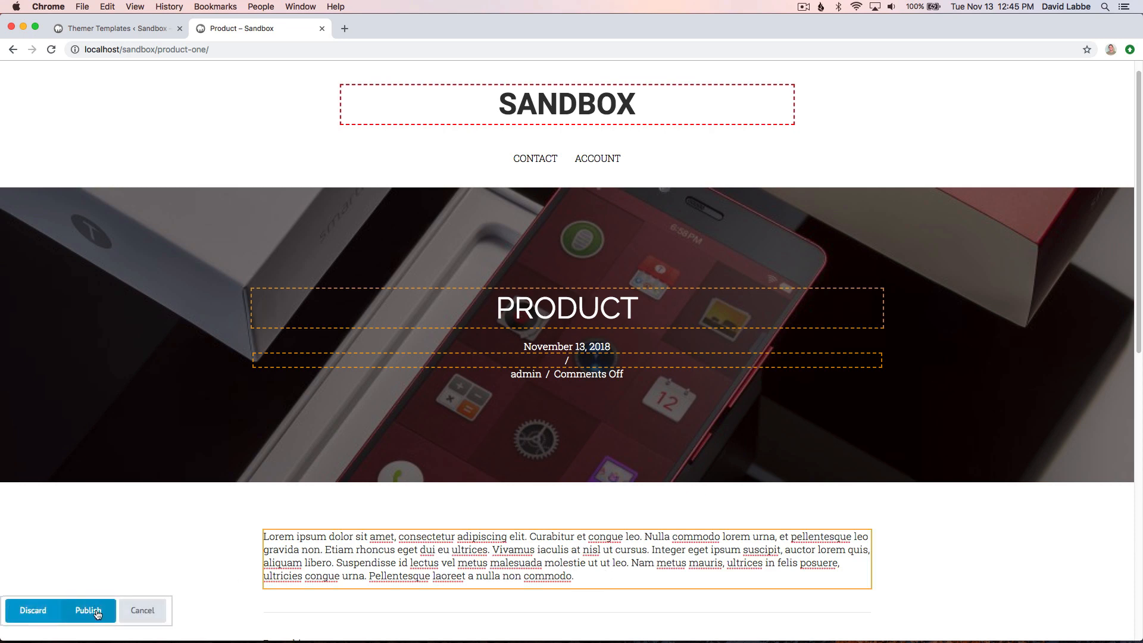
click(91, 611)
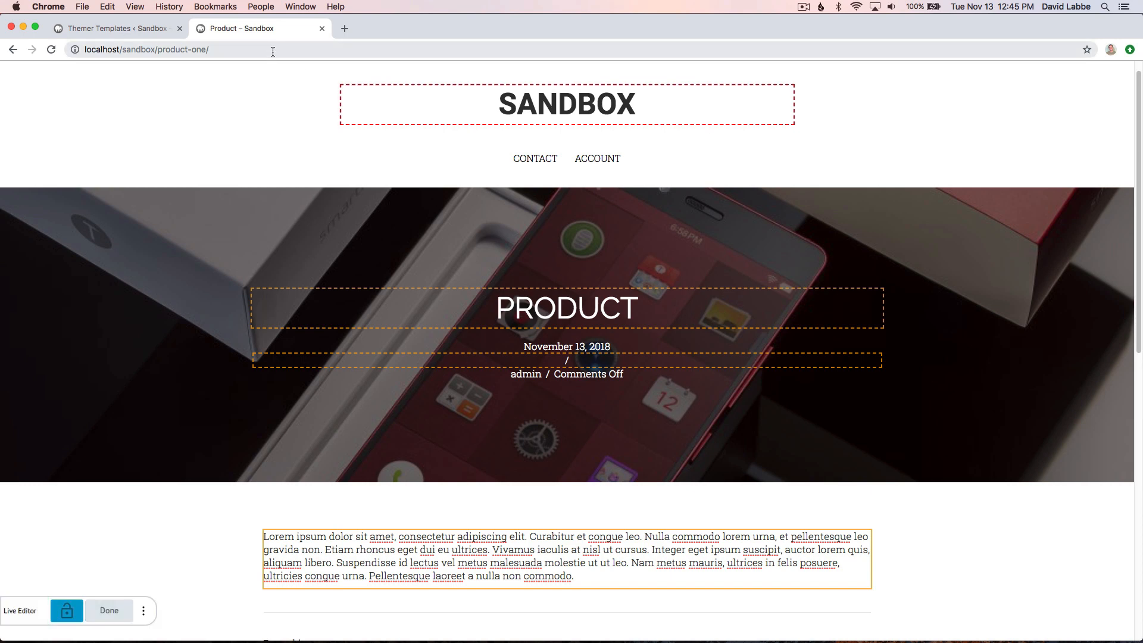
click(109, 610)
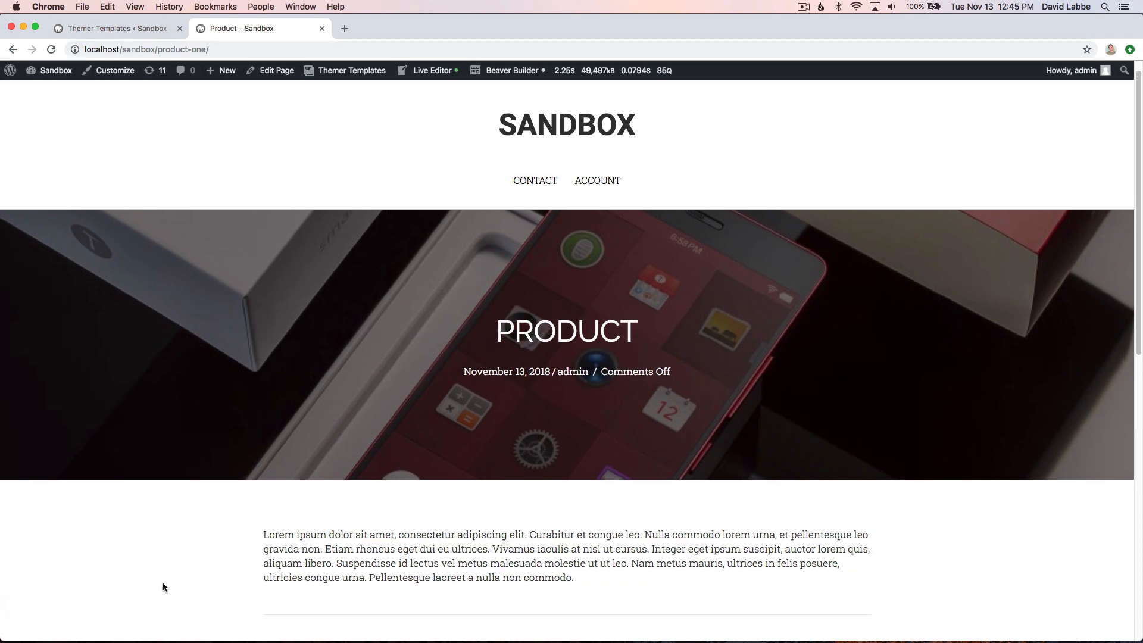
- Start a new page through Themer Templates titled "Product 2" and paste the lorem ipsum text as its content
mouse_move(334, 72)
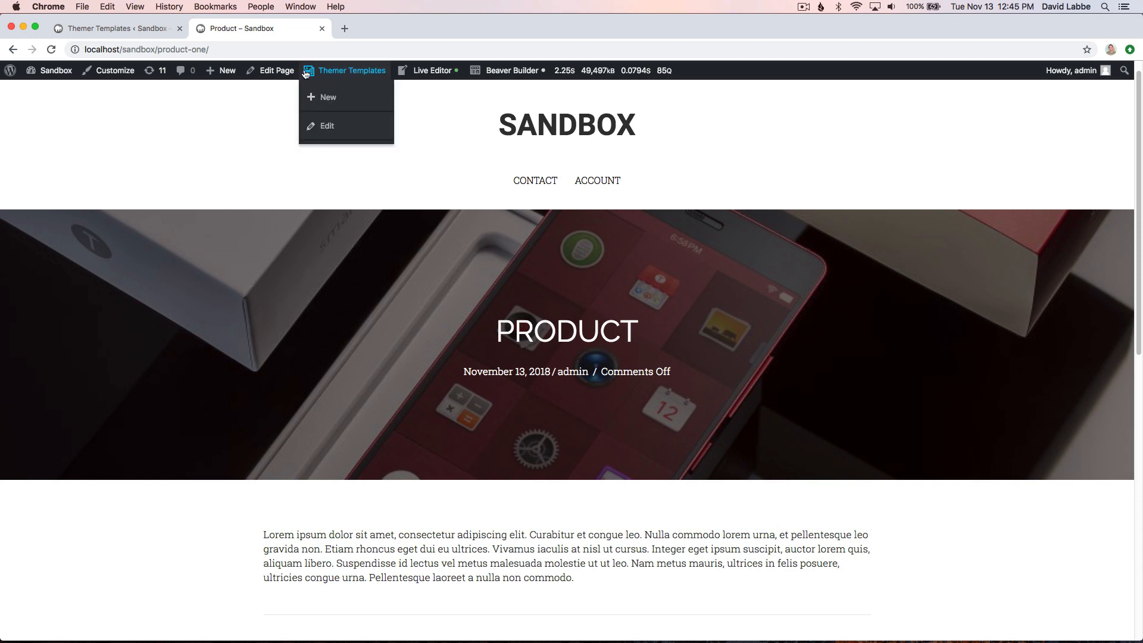
click(328, 99)
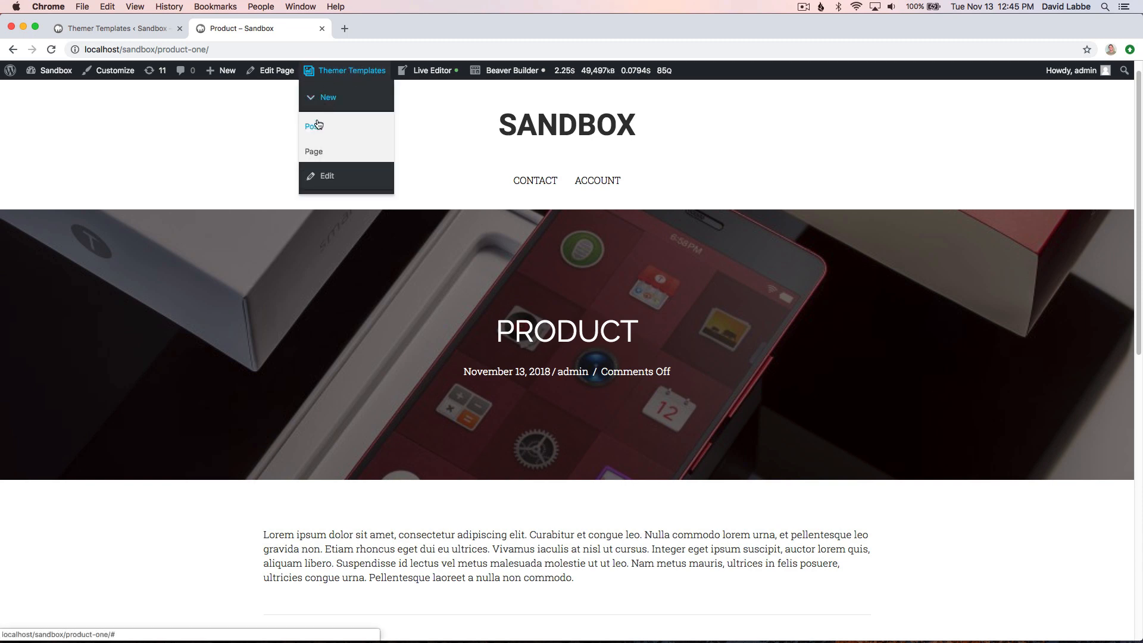
click(317, 152)
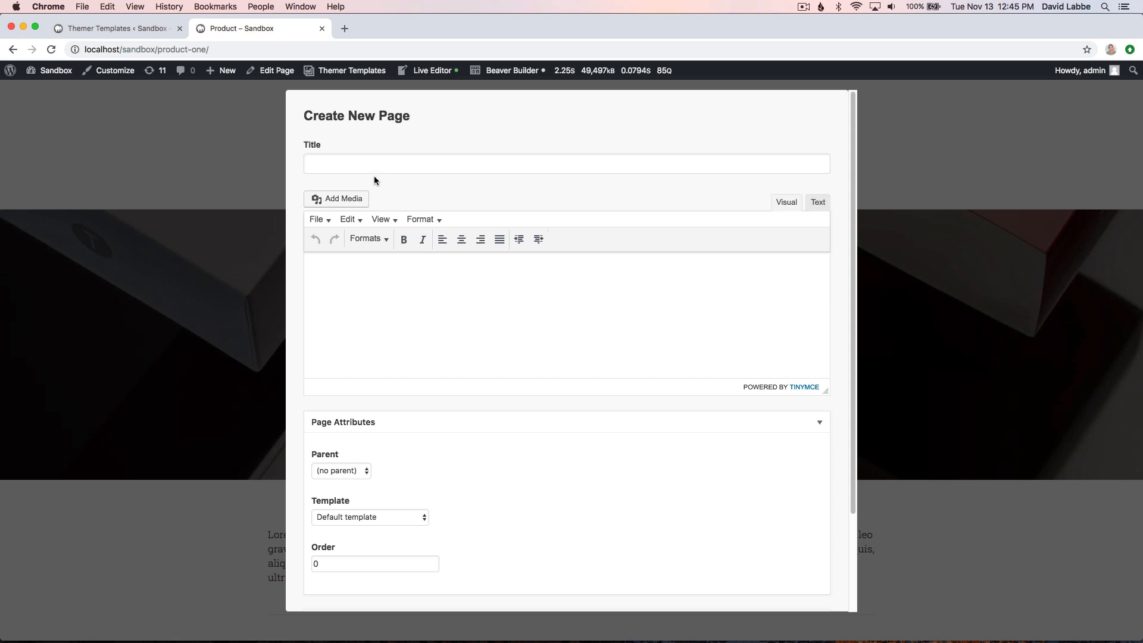
click(363, 167)
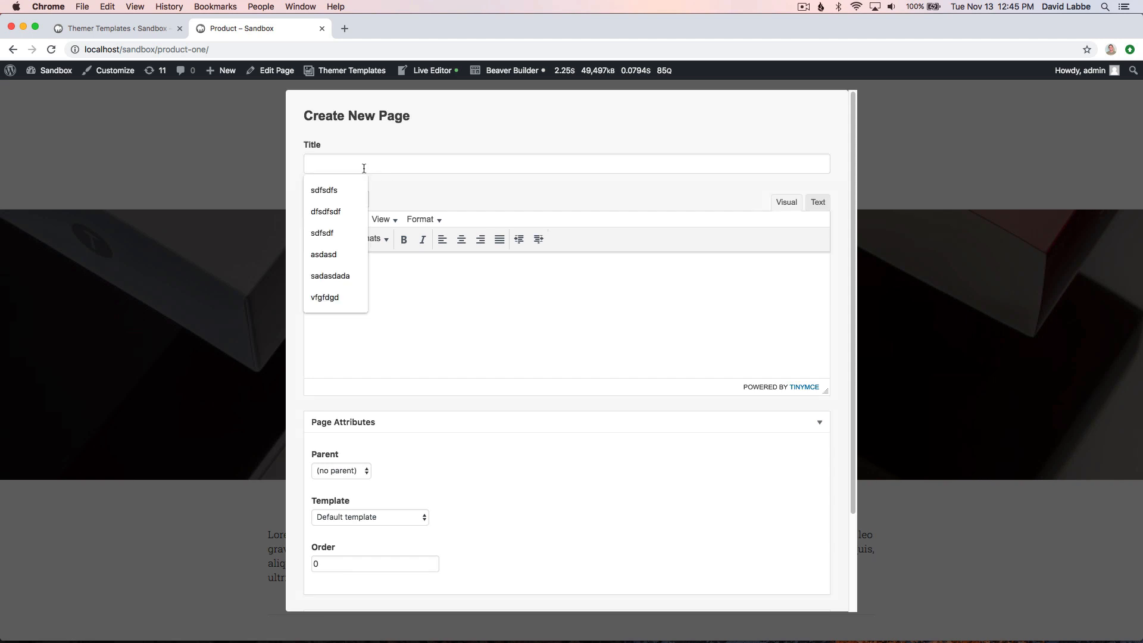
text(Prod)
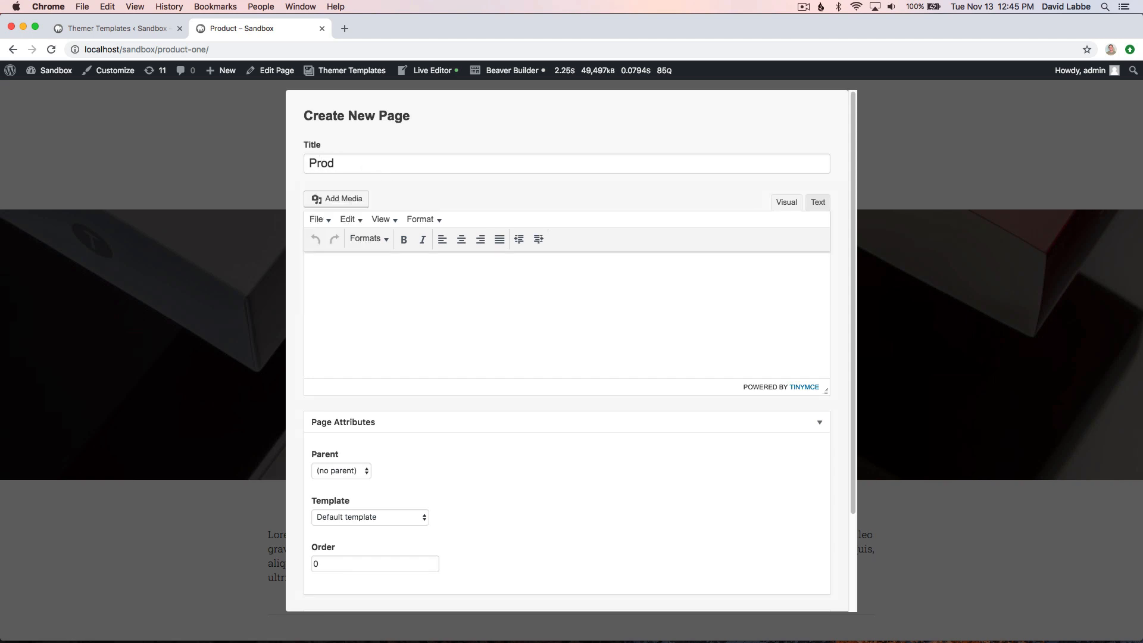
text(uct 2)
text(Lorem ipsum dolor sit amet, consectetur adipiscing elit. Curabitur et congue leo. Nulla commodo lorem urna, et pellentesque leo gravida non. Etiam rhoncus eget dui eu ultrices. Vivamus iaculis at nisl ut cursus. Integer eget ipsum suscipit, auctor lorem quis, aliquam libero. Suspendisse id lectus vel metus malesuada molestie ut ut leo. Nam metus mauris, ultrices in felis posuere, ultricies congue urna. Pellentesque laoreet a nulla non commodo. Maecenas ac euismod ante. Maecenas fringilla sapien sit amet odio luctus, eget pretium lorem facilisis. Etiam pretium porta dui, in pellentesque ex sollicitudin a. Praesent pharetra imperdiet ipsum a rutrum. Sed in magna vitae odio auctor tempor vitae et magna.)
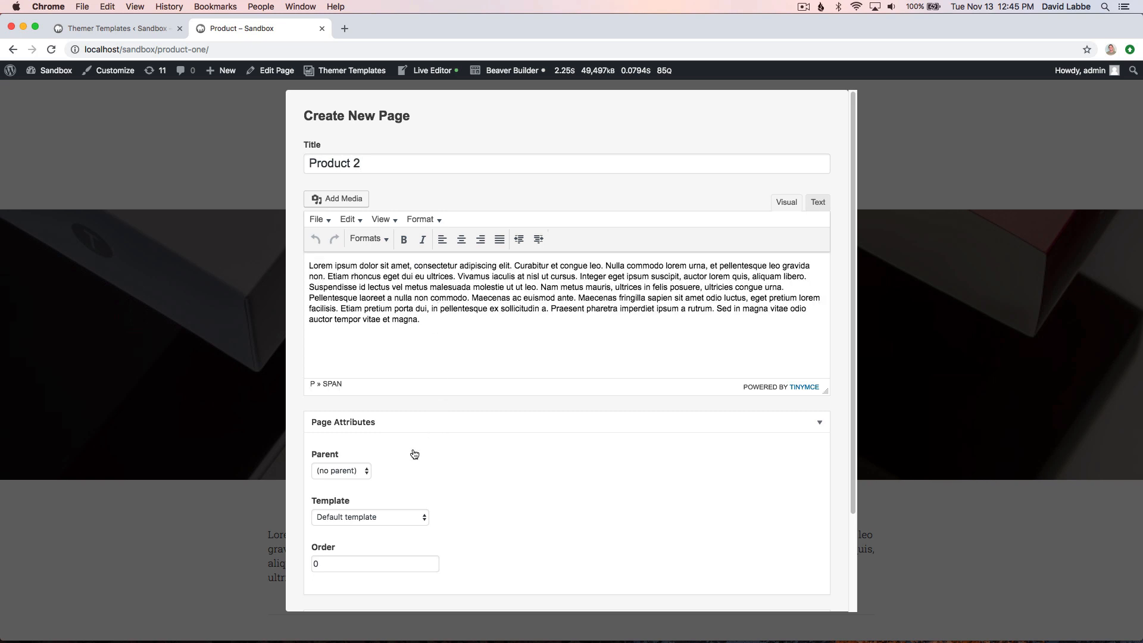
- Assign the Large Featured Image template and set the photo of two phones on cracked ground as featured image
click(388, 516)
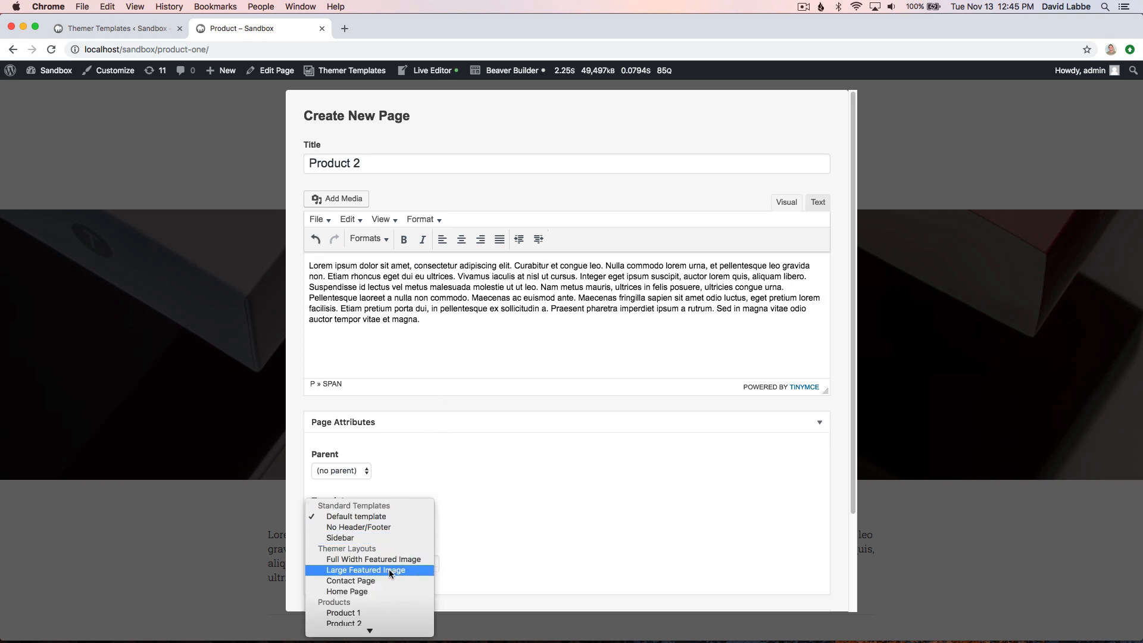
click(390, 571)
scroll(434, 569, down, 3)
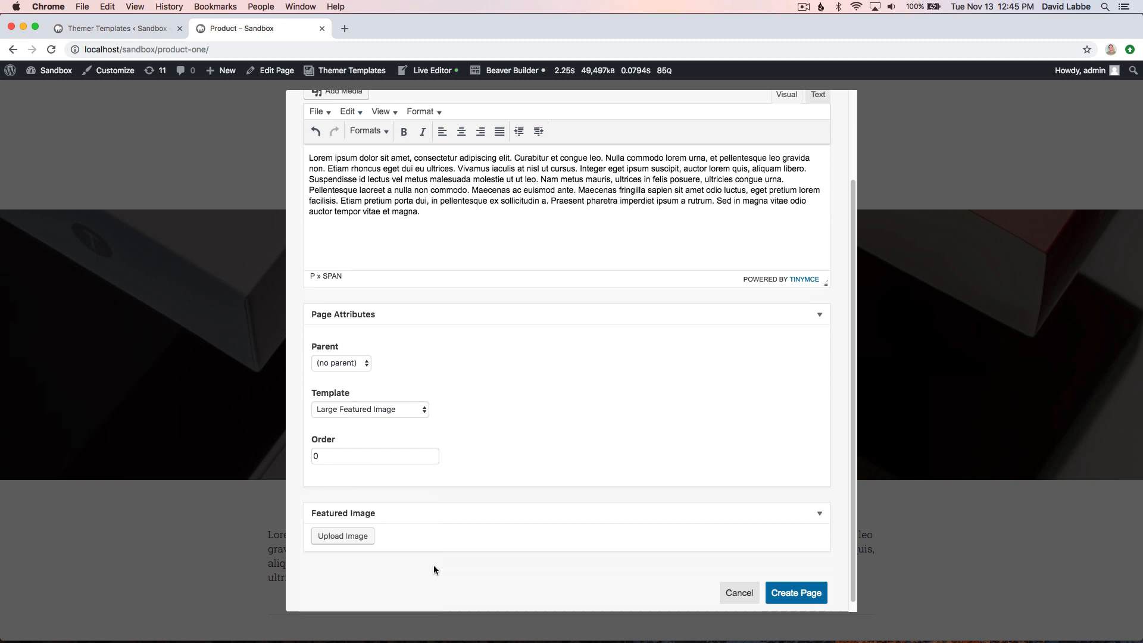
click(335, 536)
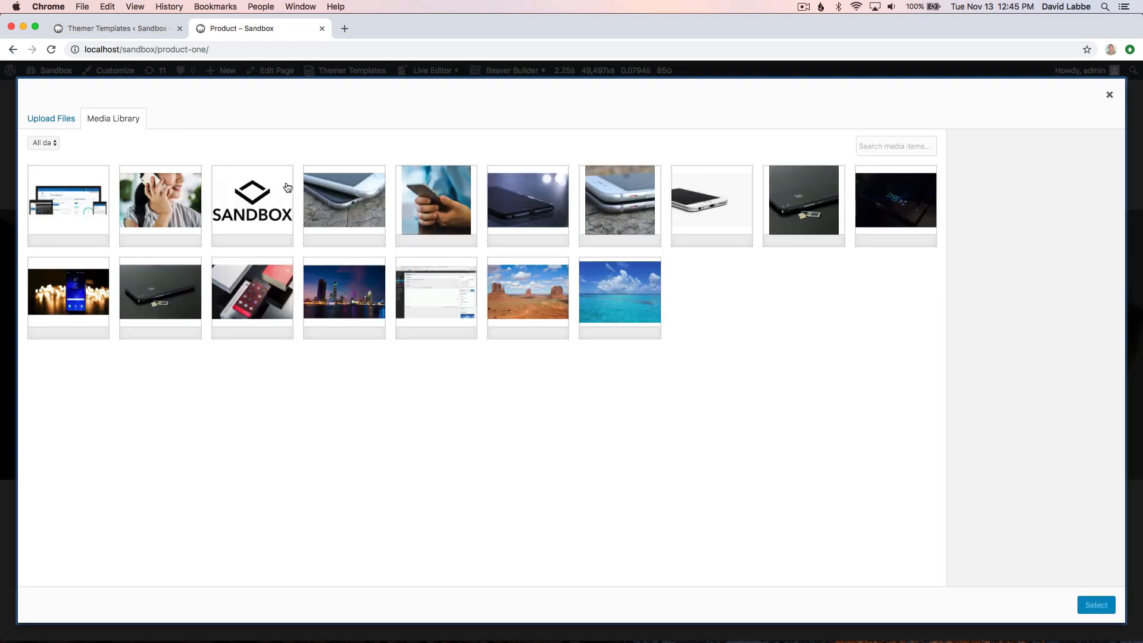
click(344, 202)
click(1096, 606)
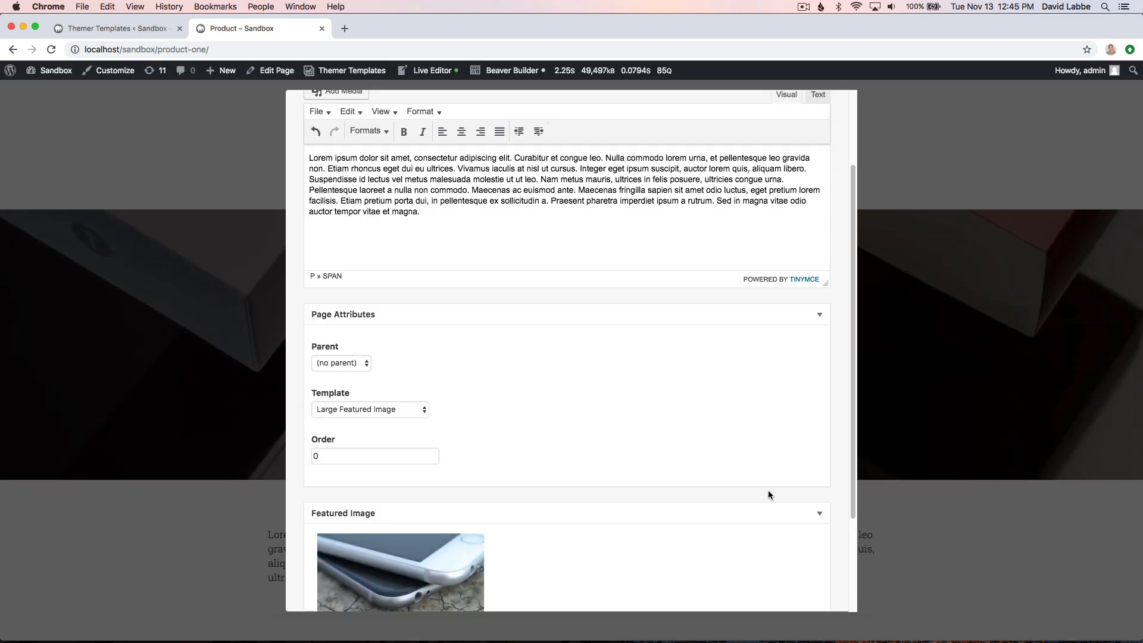
- Create the Product 2 page and review its title, featured image and editable body text
scroll(765, 500, down, 5)
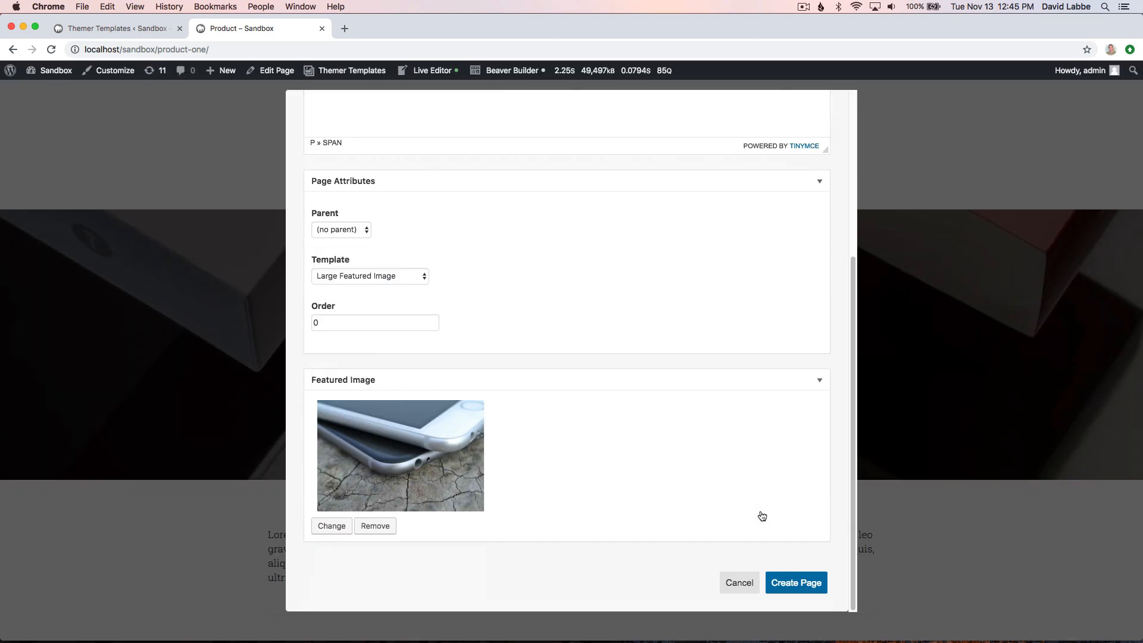
click(803, 588)
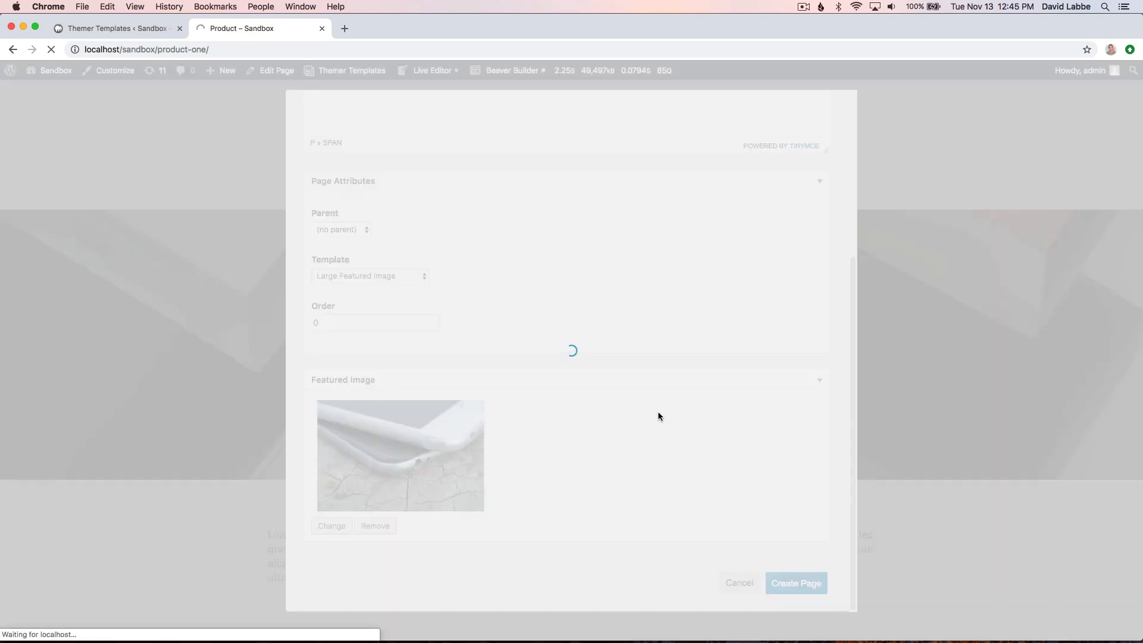
scroll(241, 415, down, 5)
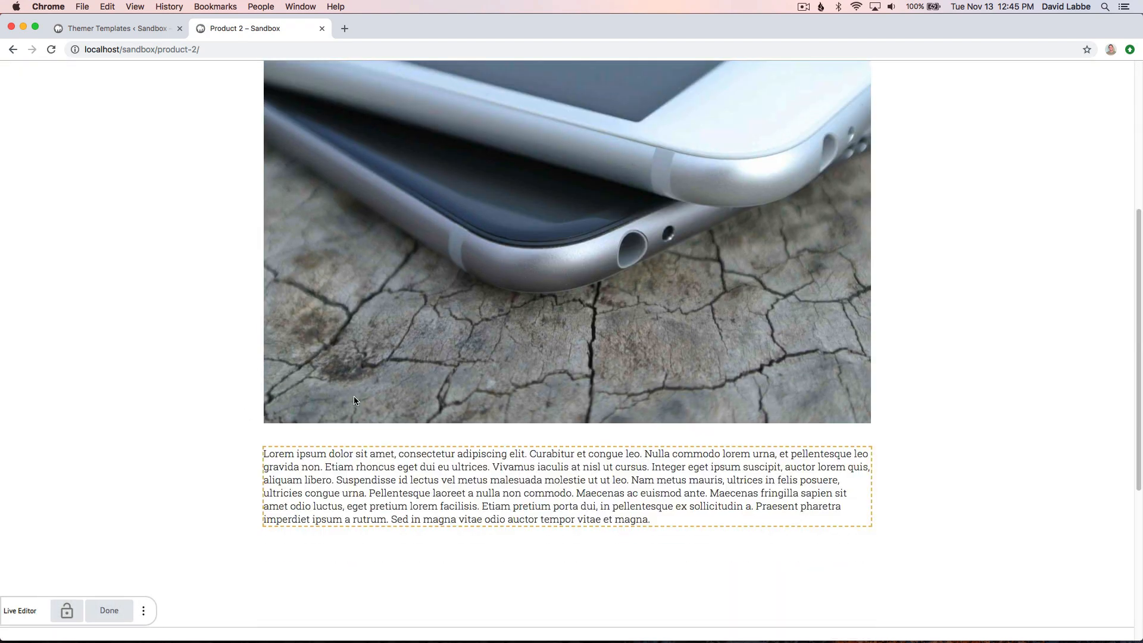
scroll(242, 414, up, 5)
scroll(201, 389, up, 2)
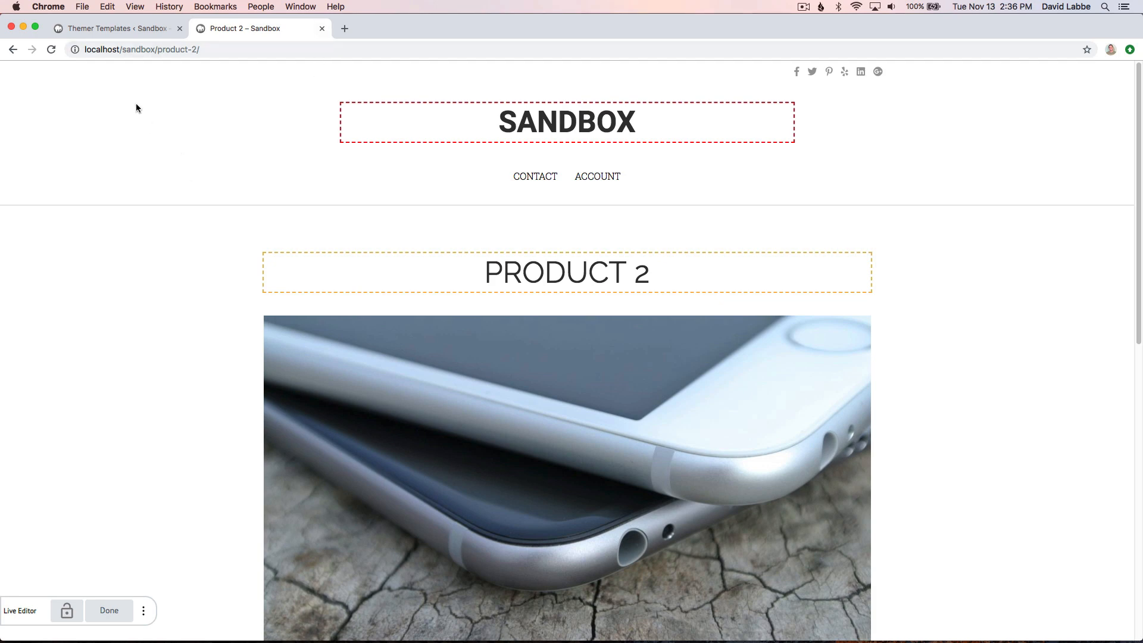
- Disable Wallace Inline, enable Advanced Custom Fields integration in the Themer Templates settings, and save the changes
click(105, 29)
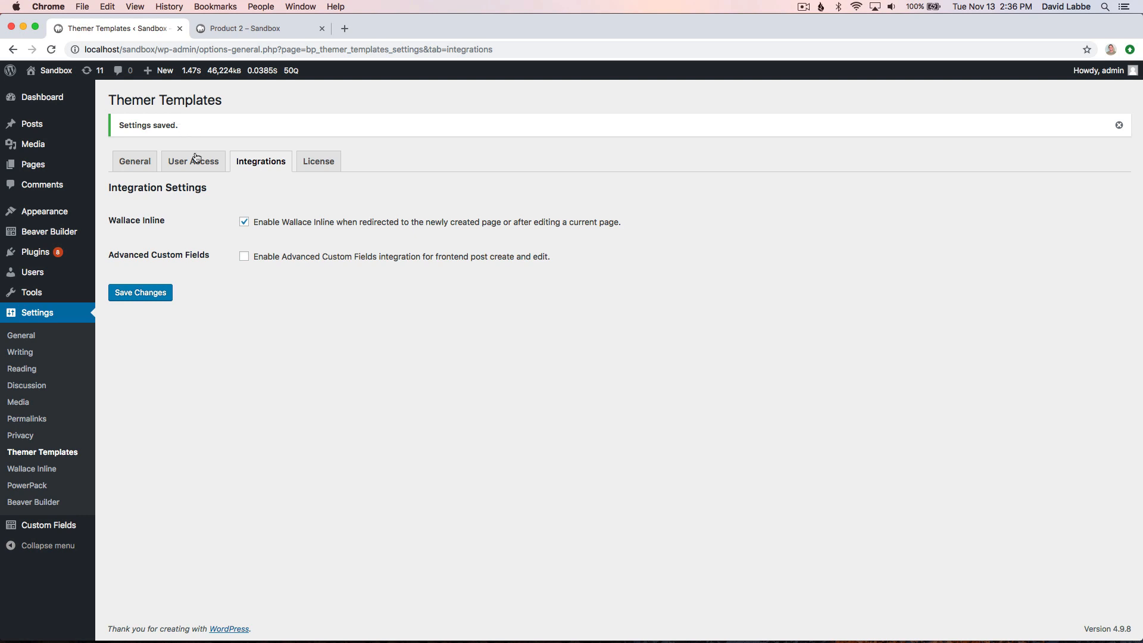
click(244, 224)
click(244, 258)
click(150, 295)
- Open the Home Page field group in Custom Fields and examine the Callout repeater's sub fields, row limits and the group's location rule
click(64, 530)
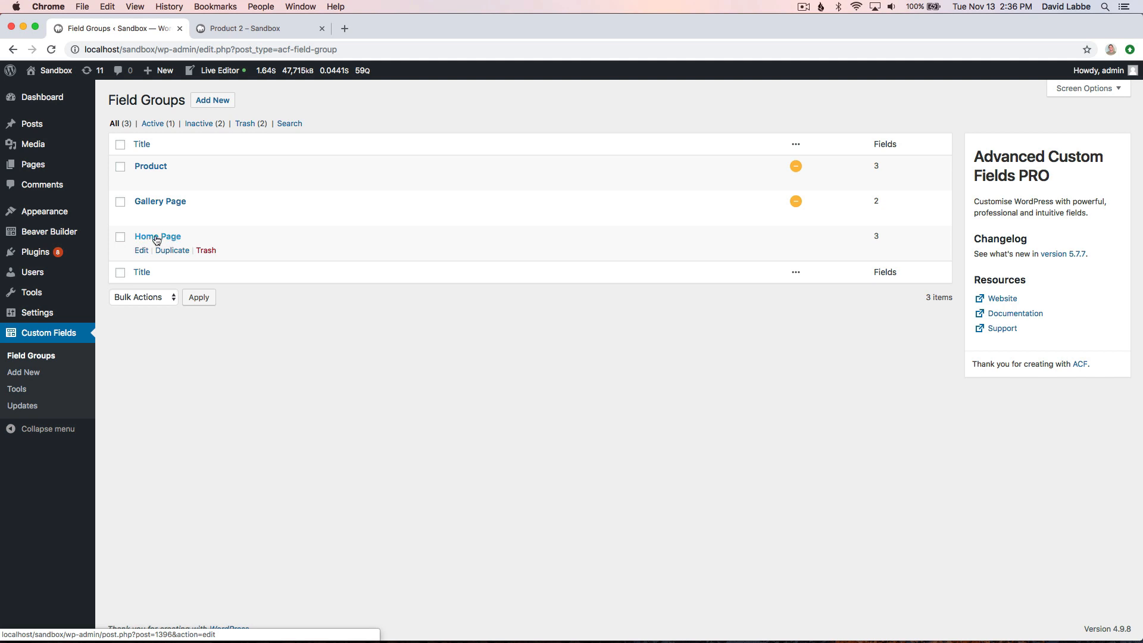
click(157, 238)
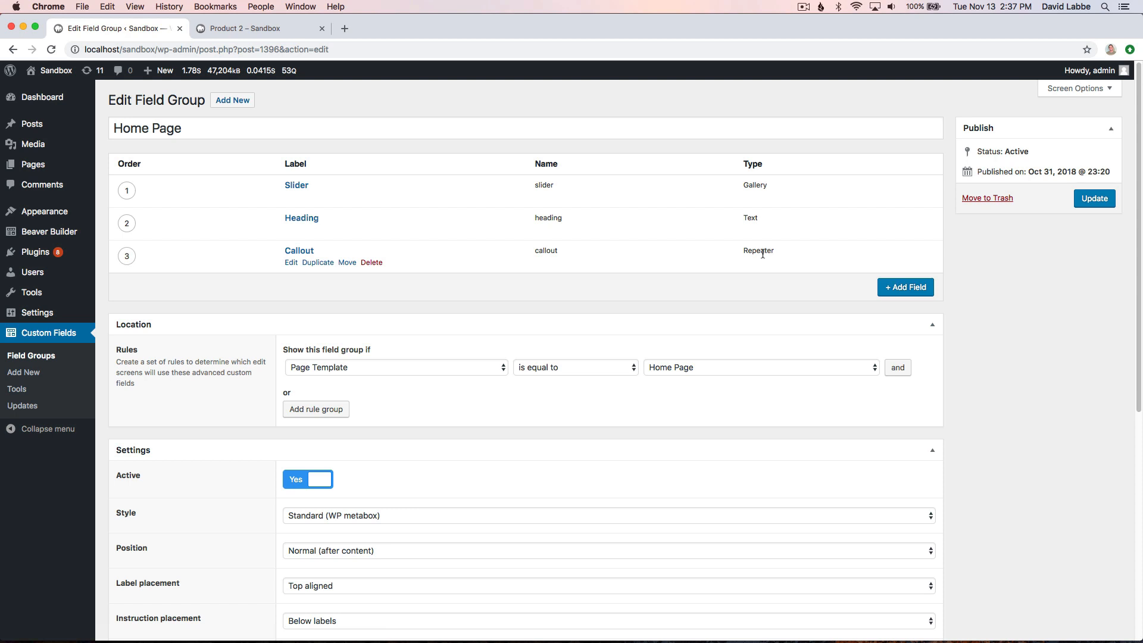
click(300, 255)
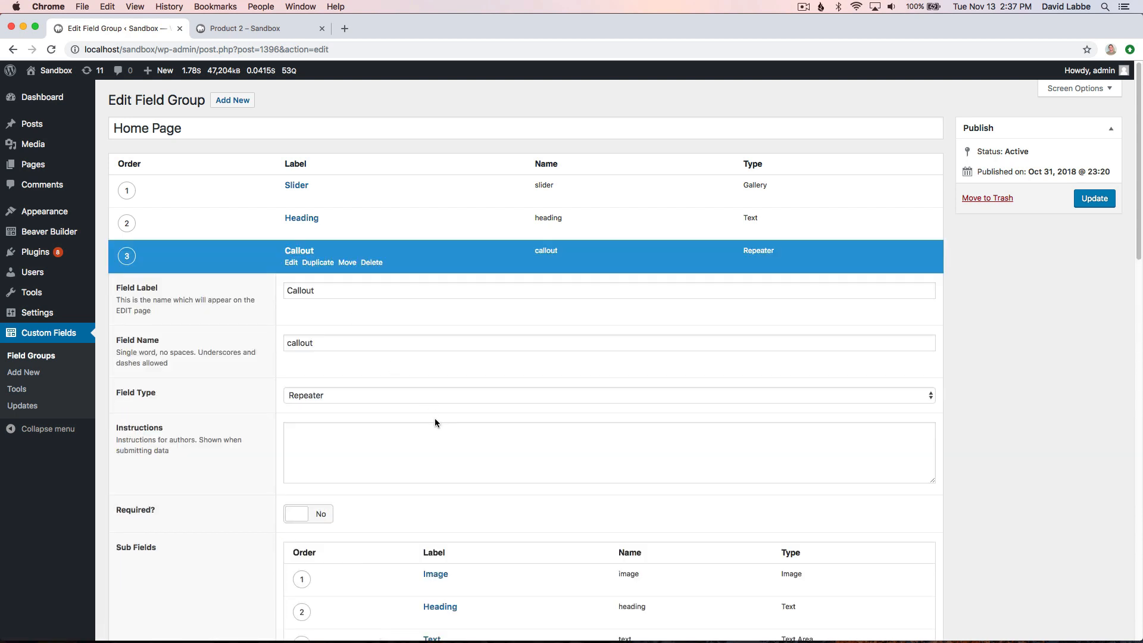
scroll(435, 423, down, 3)
scroll(434, 422, down, 3)
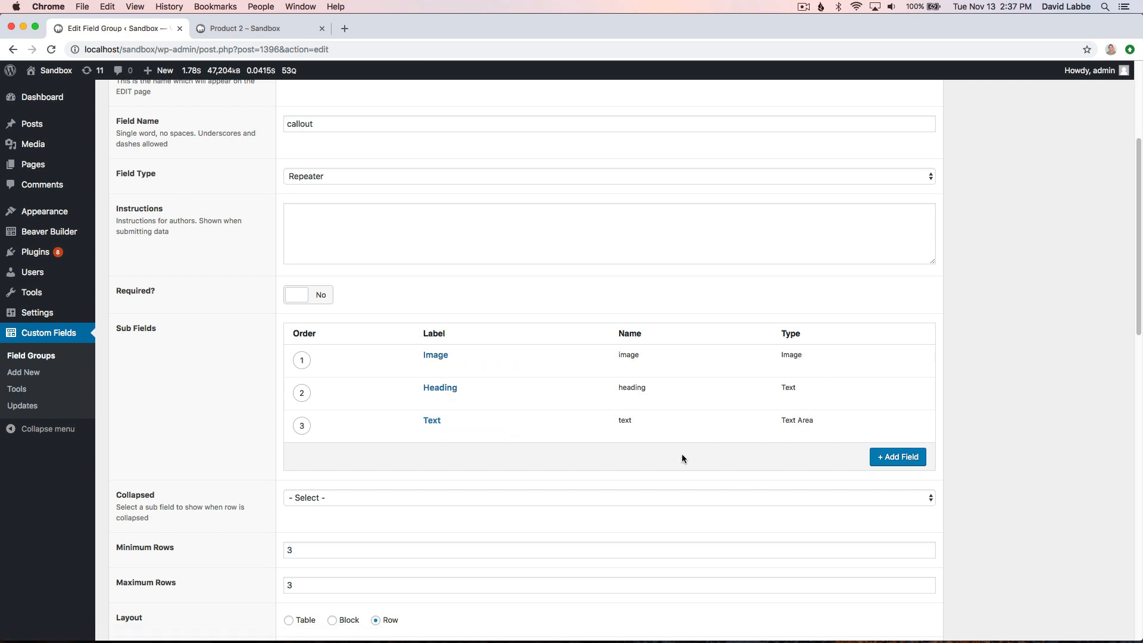
scroll(998, 420, up, 2)
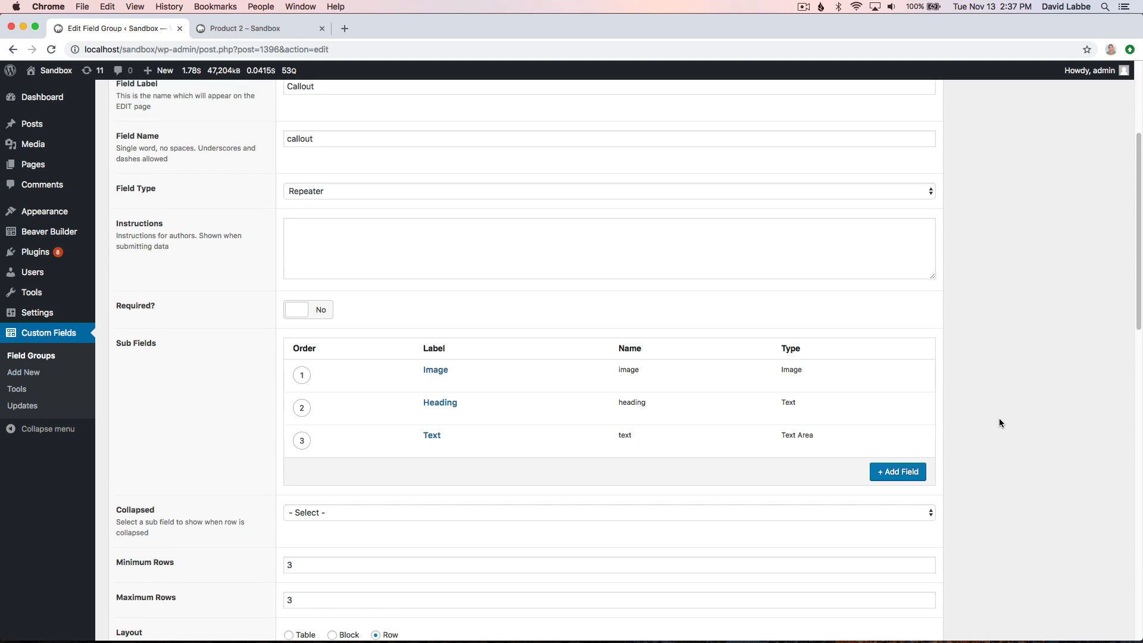
scroll(999, 418, up, 6)
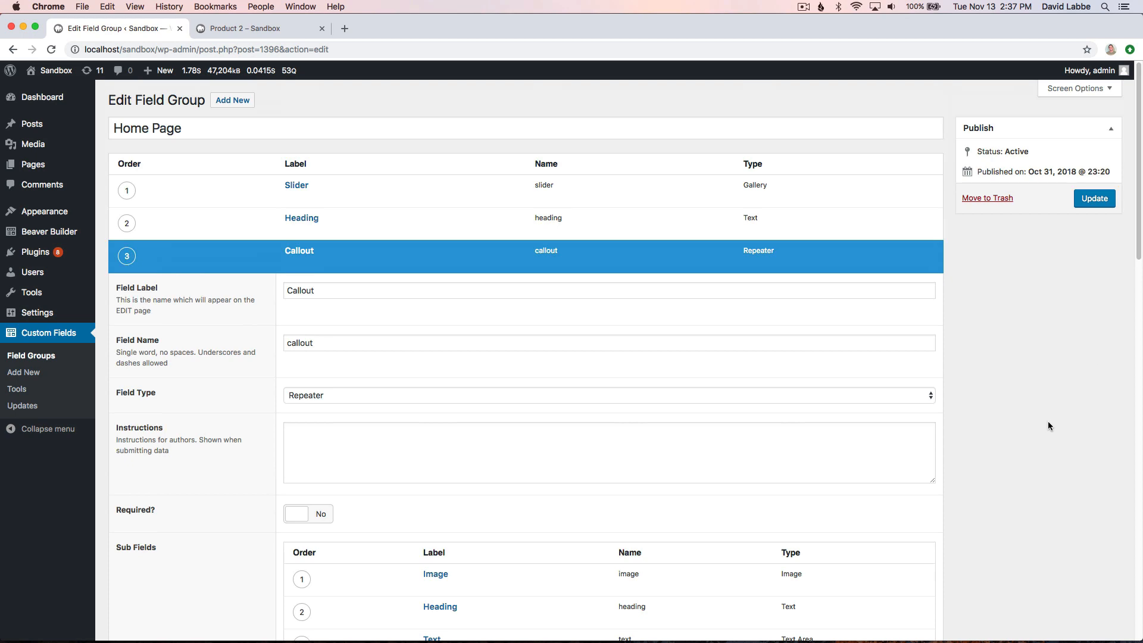
scroll(1048, 425, down, 12)
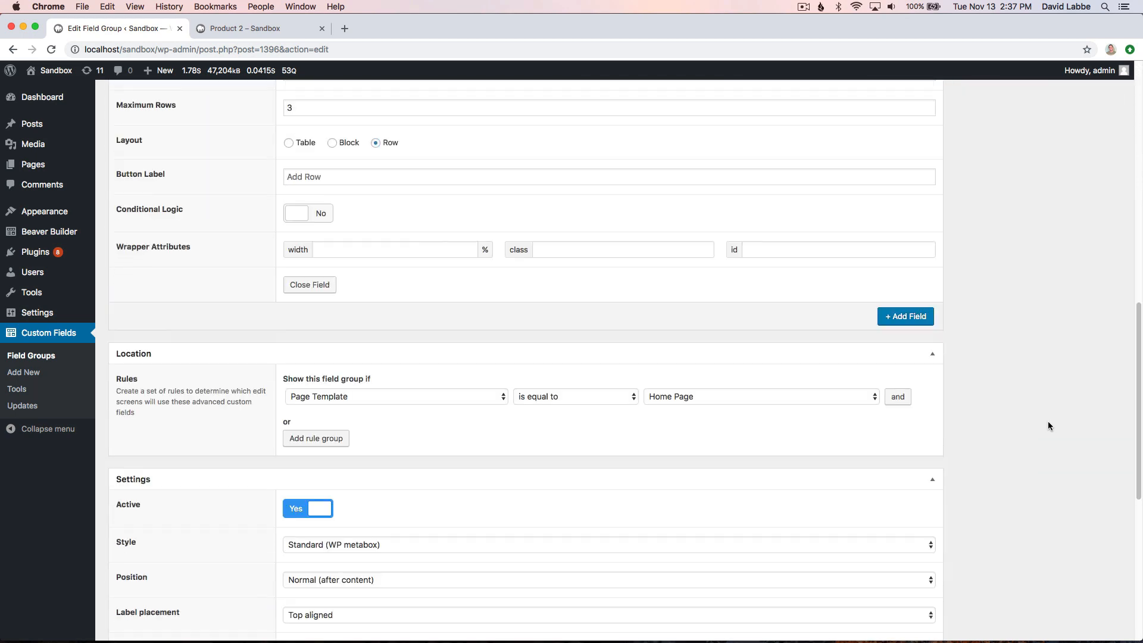
- Check the page templates available in the field group's location rule, keeping Home Page selected
scroll(1047, 426, down, 5)
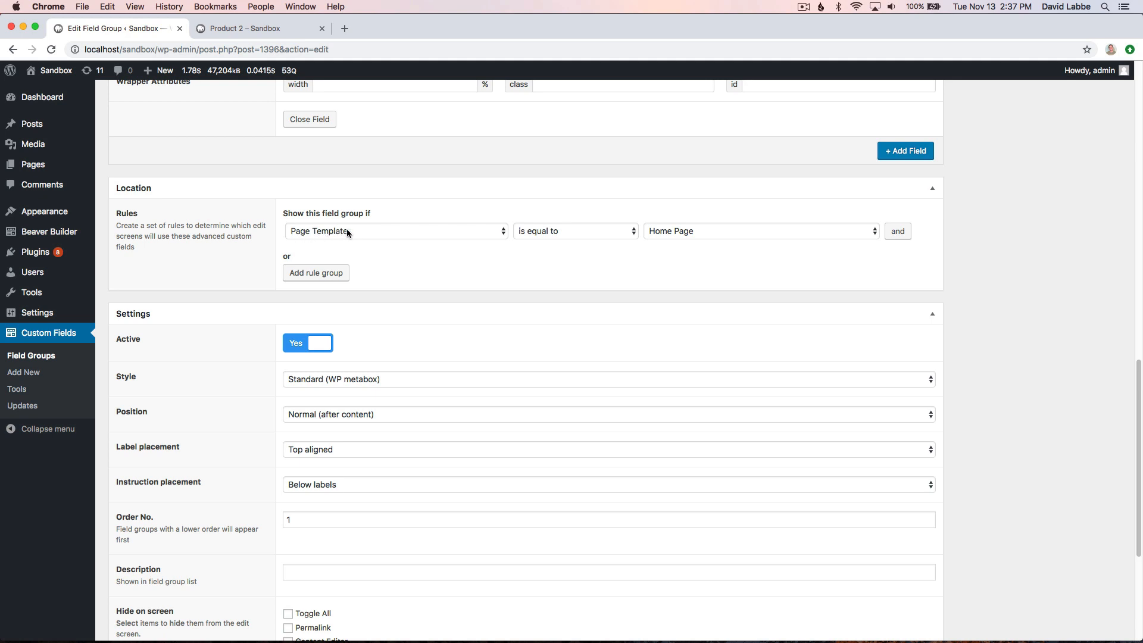
click(684, 231)
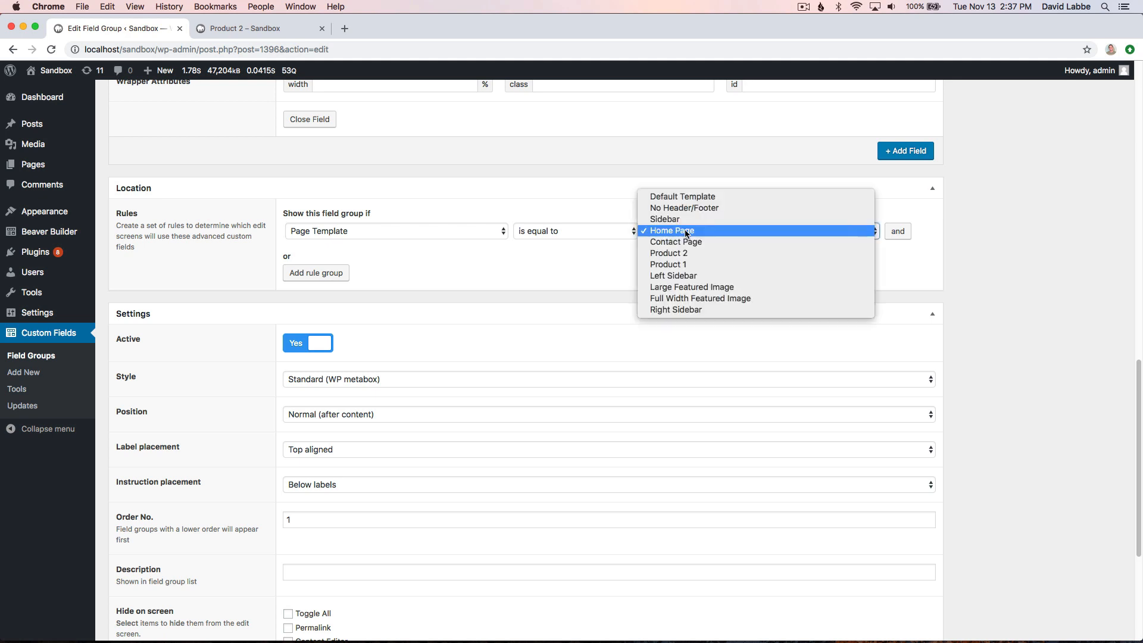
click(684, 231)
click(590, 264)
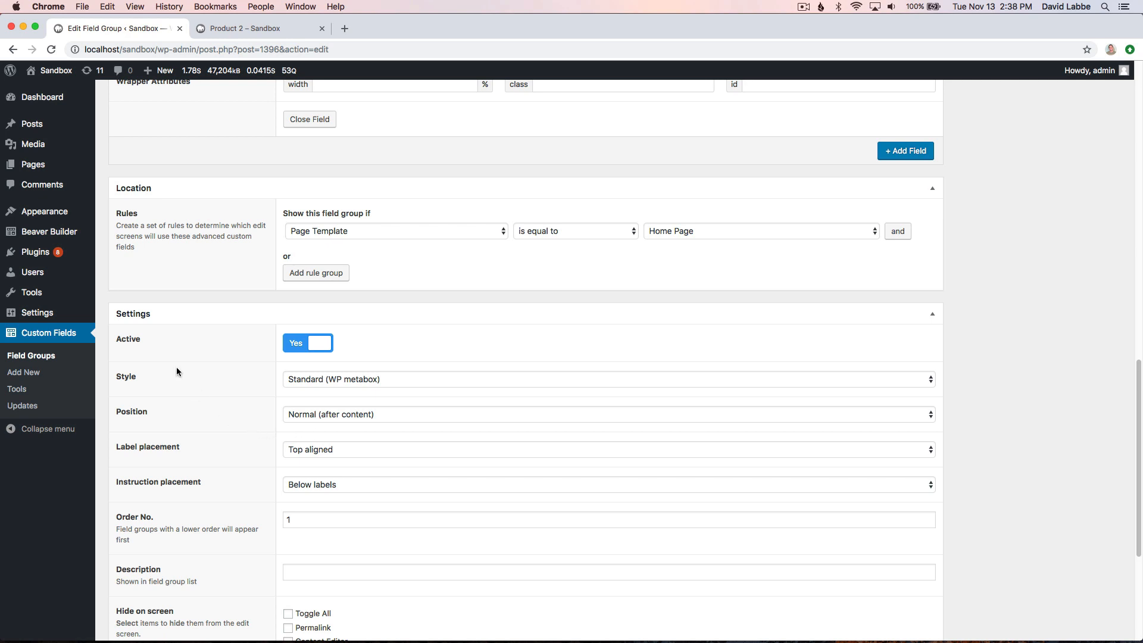
- Open the Home Page themer layout from the Themer Layouts list in a separate browser tab and launch it in Beaver Builder
mouse_move(82, 232)
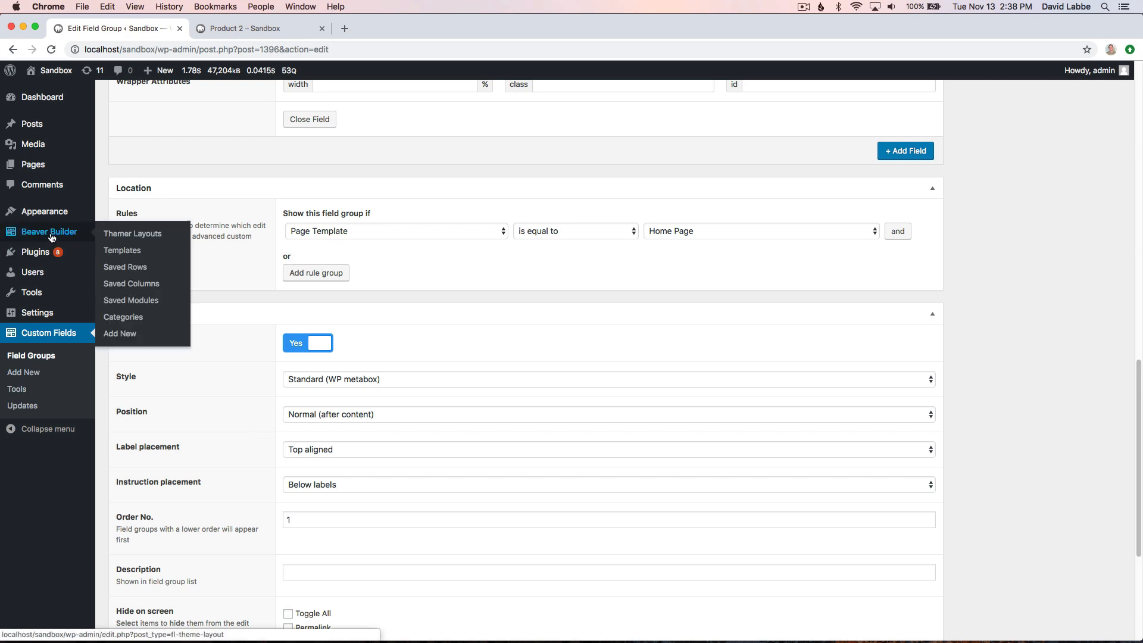
super+click(126, 237)
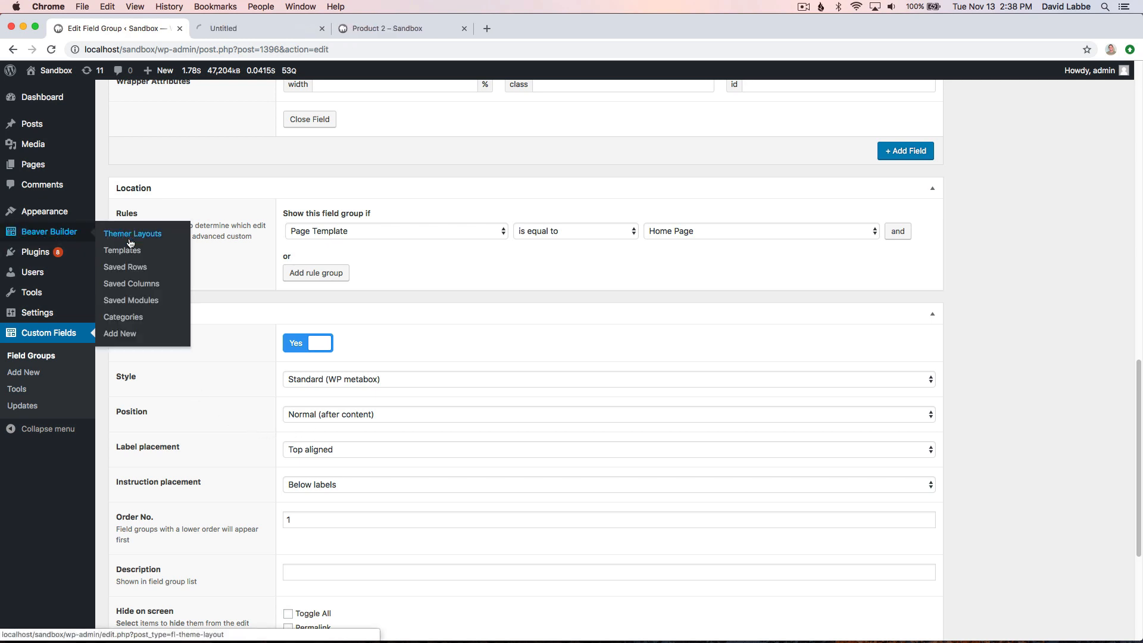
click(237, 26)
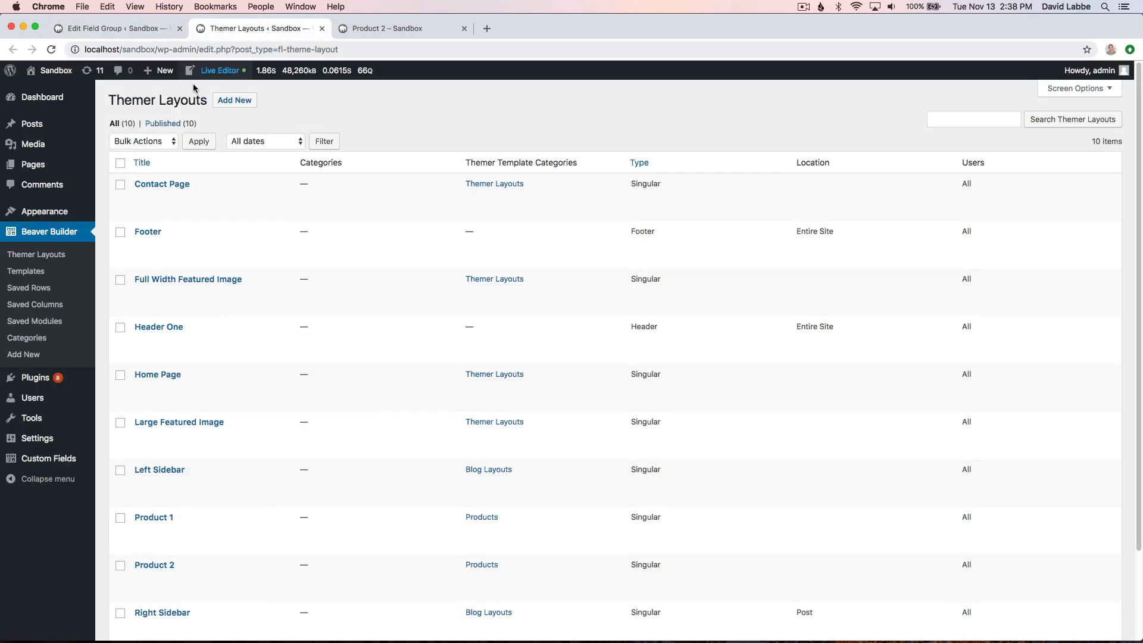
click(167, 378)
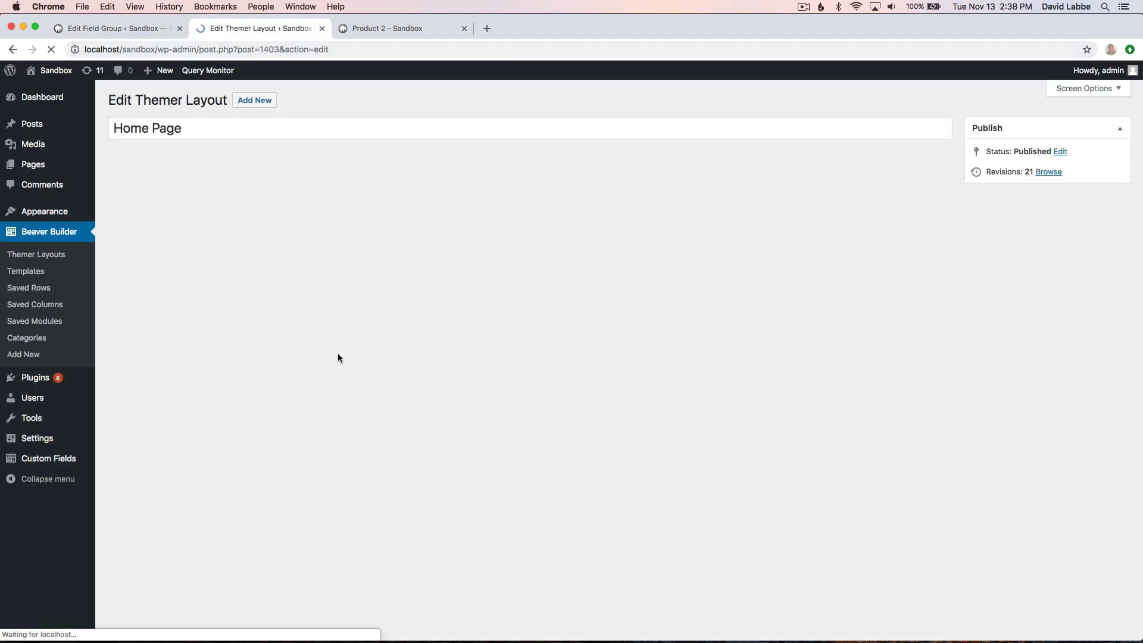
click(190, 198)
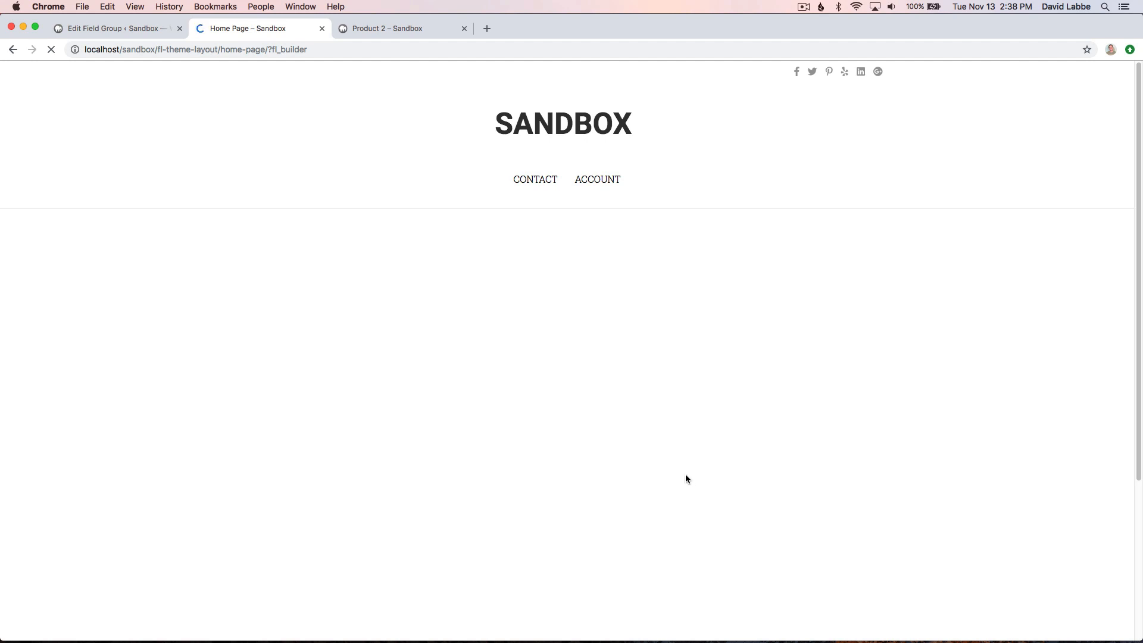
scroll(617, 461, down, 1)
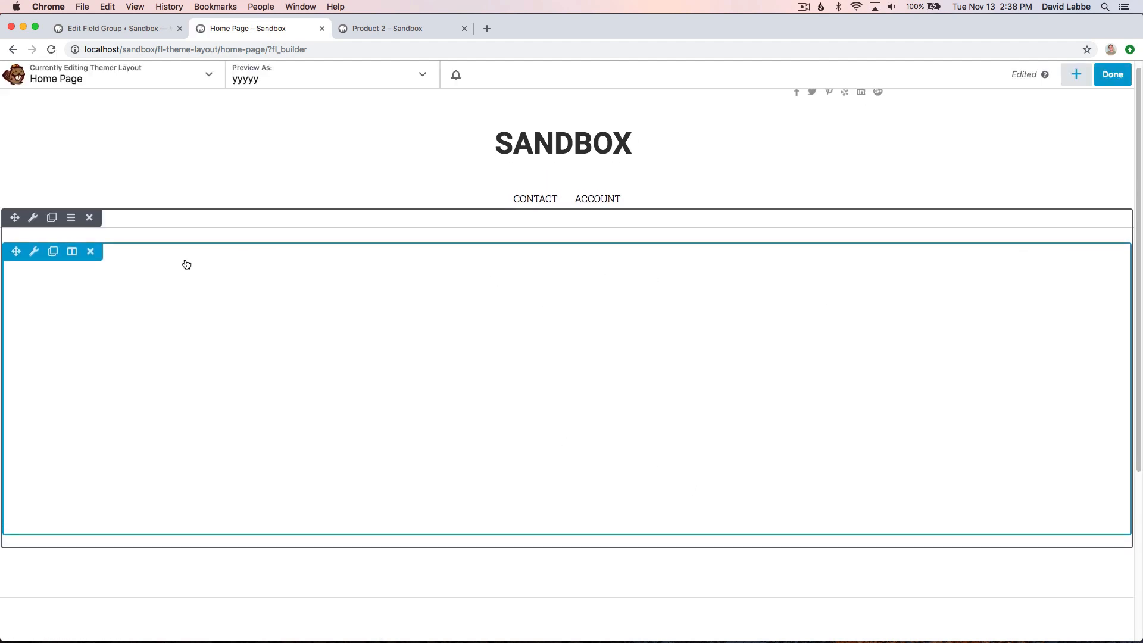
- Inspect the ACF Post Field connection of the Slideshow module's photos and close its settings without saving
click(552, 388)
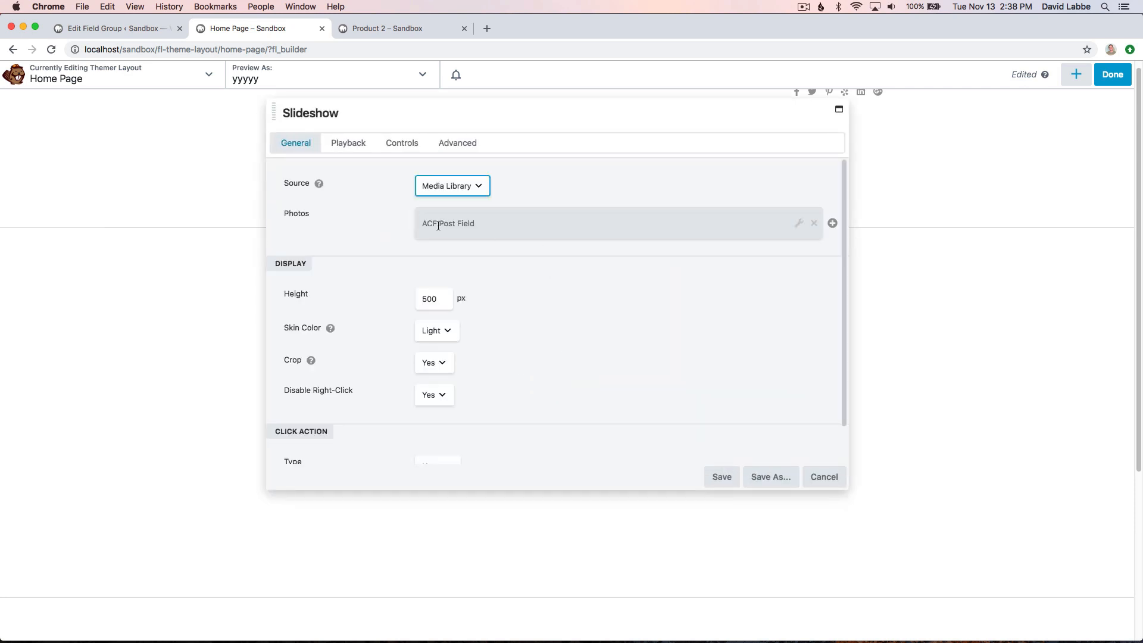
click(798, 223)
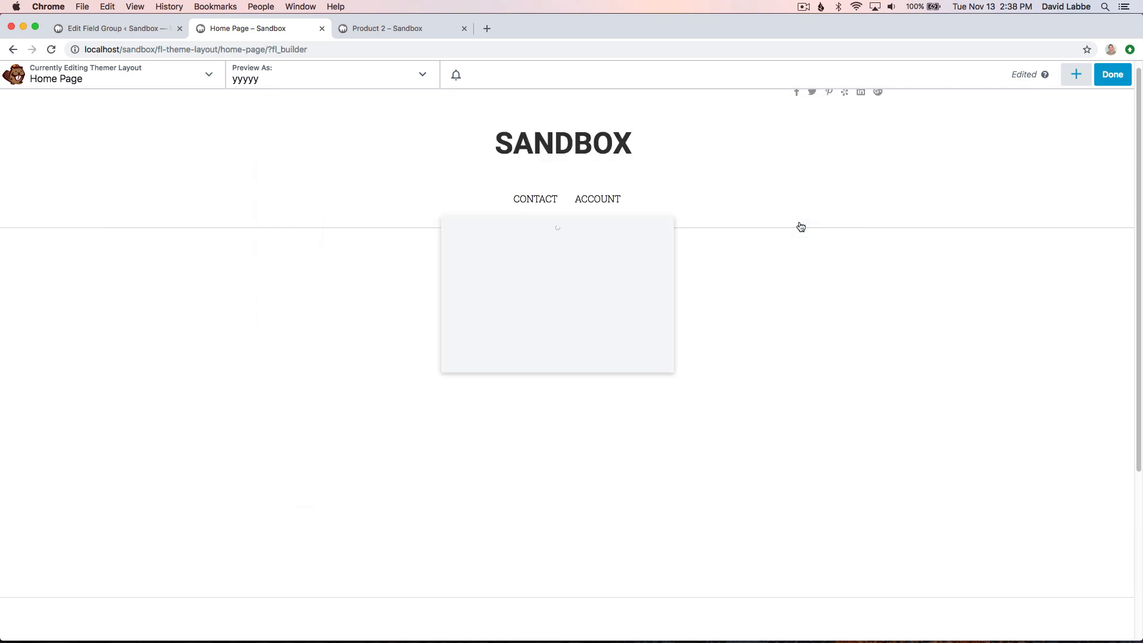
click(435, 159)
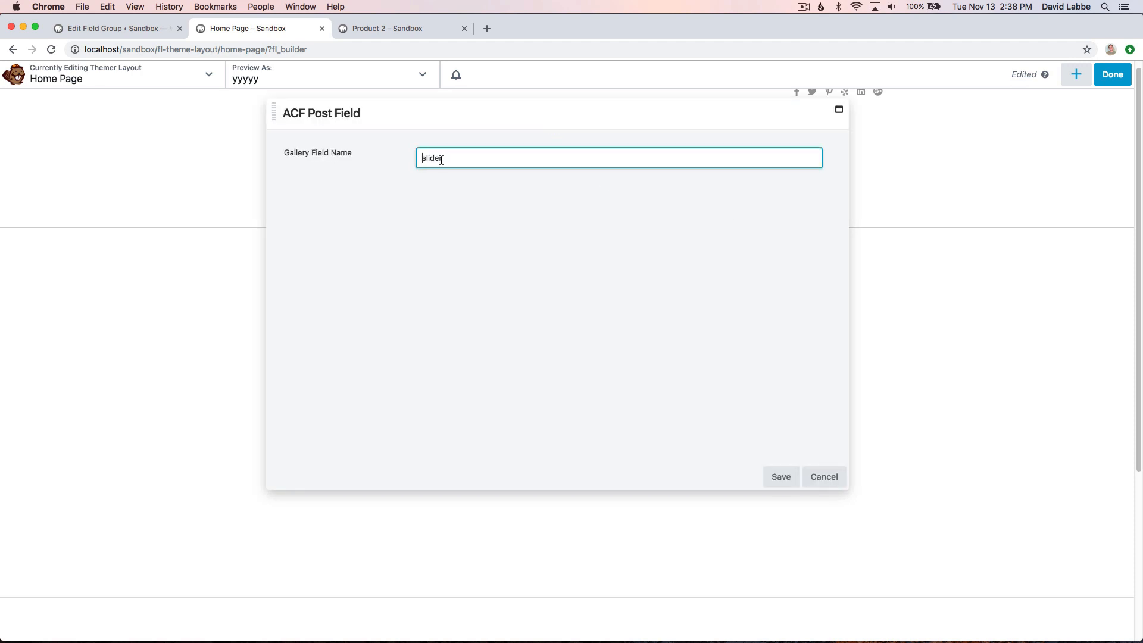
click(829, 477)
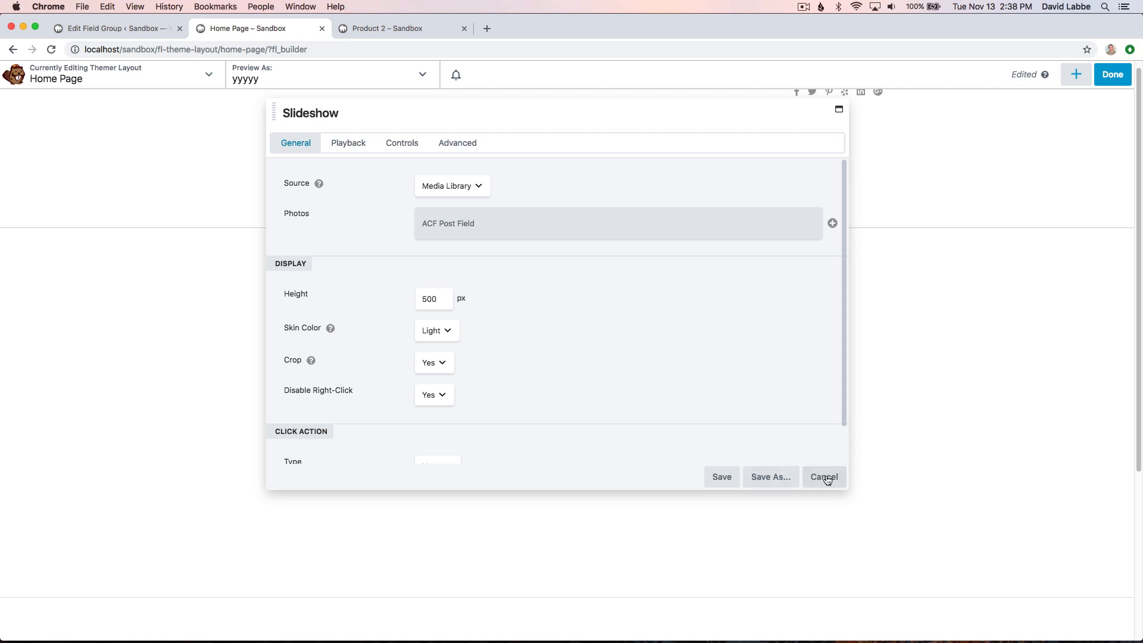
click(822, 475)
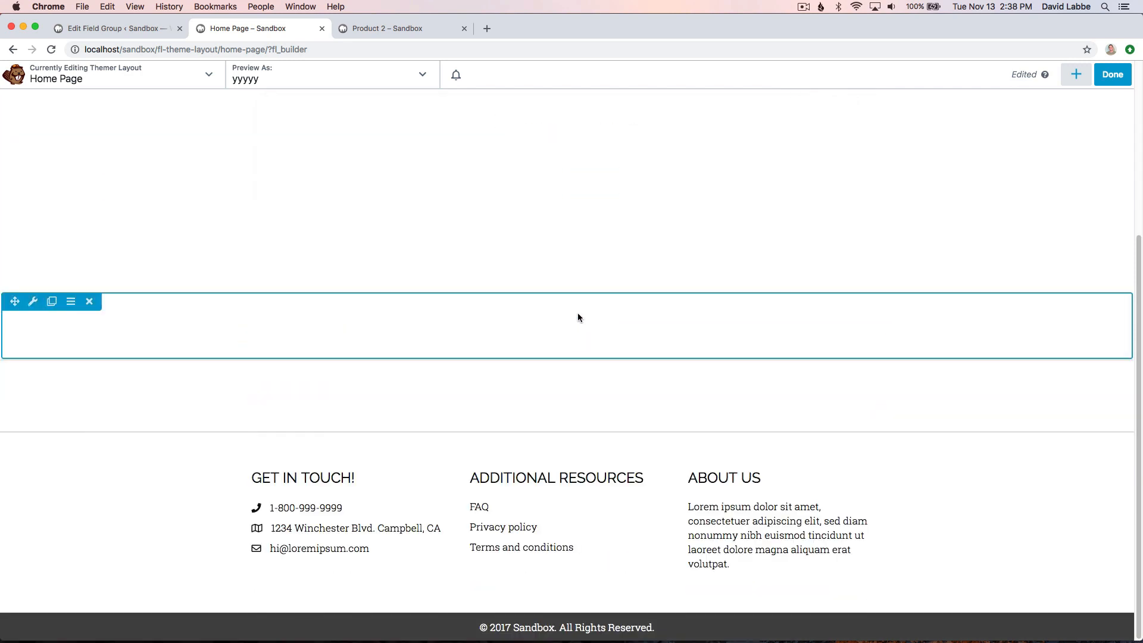
- Inspect the field type and field name behind the Heading module's ACF Post Field connection, then cancel out of its settings
click(575, 333)
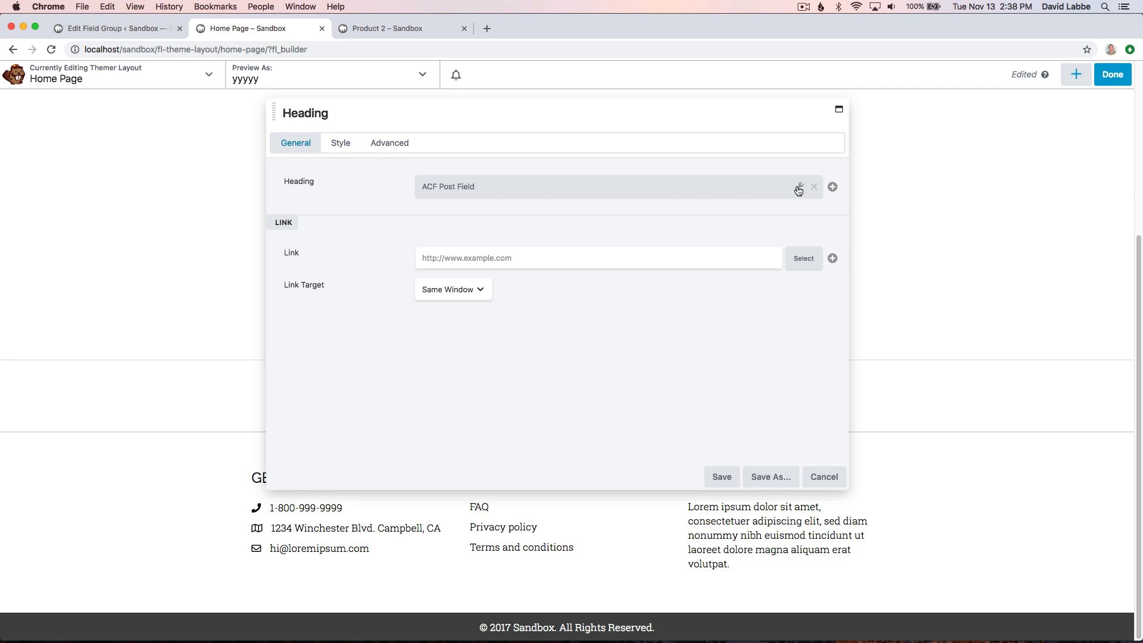
click(798, 186)
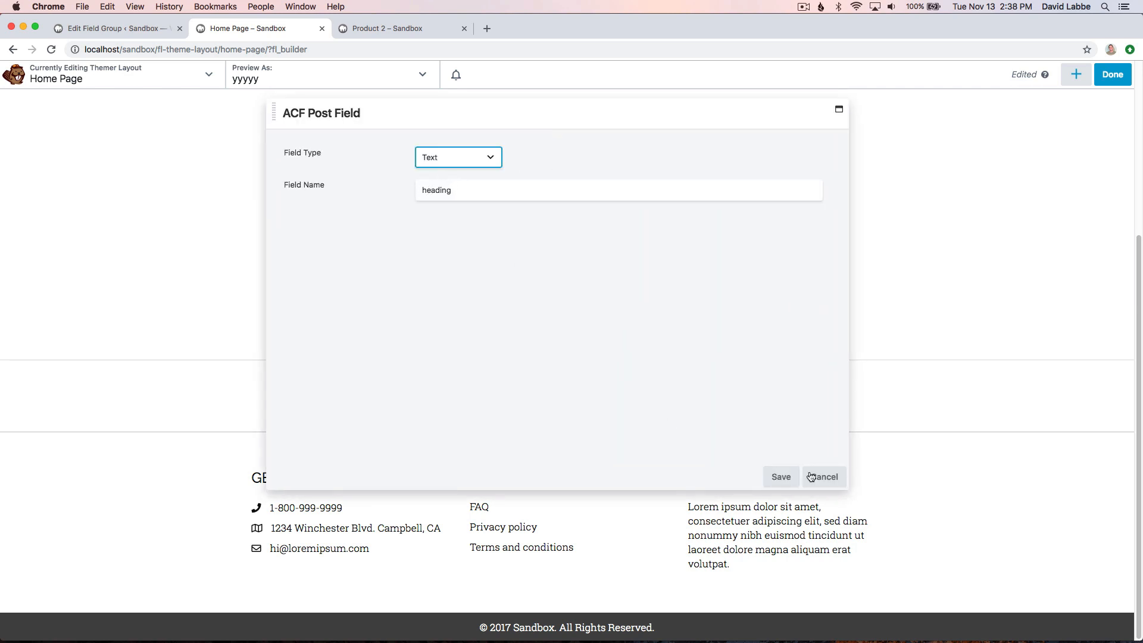
click(827, 477)
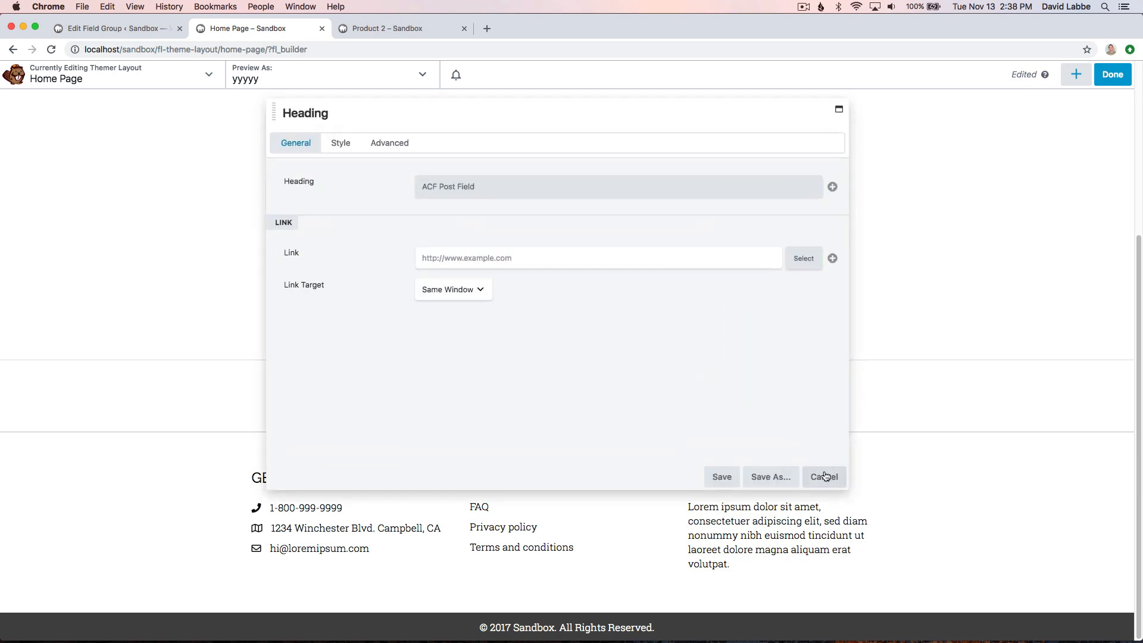
click(821, 474)
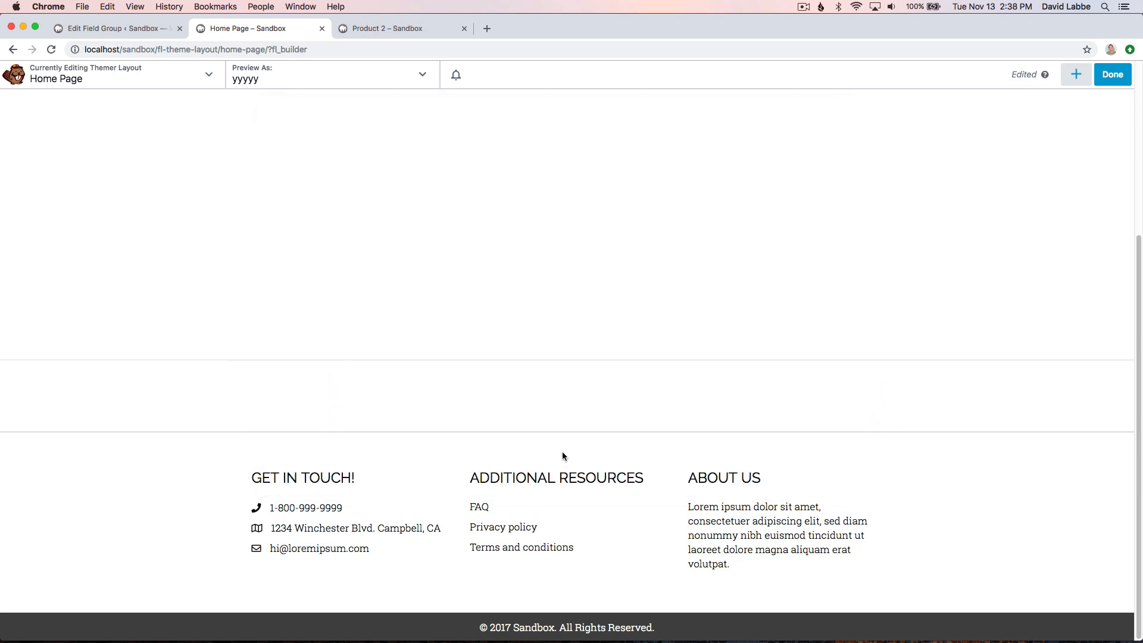
- Review the callout repeater markup in the HTML module, close it without changes, and publish the Home Page layout
click(561, 416)
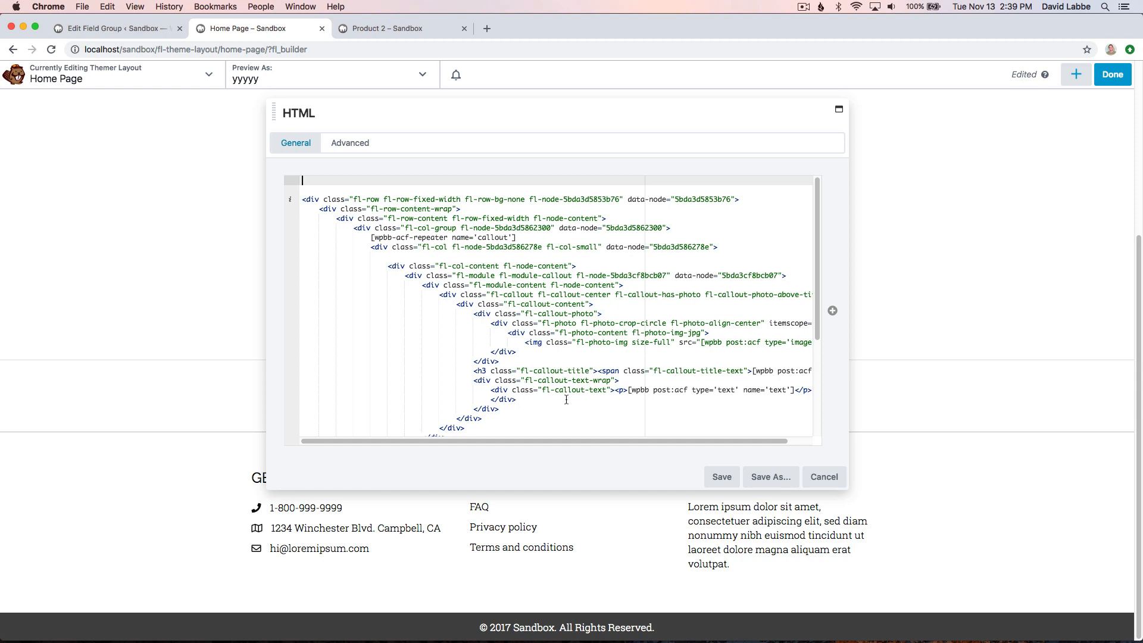
click(824, 477)
click(1113, 75)
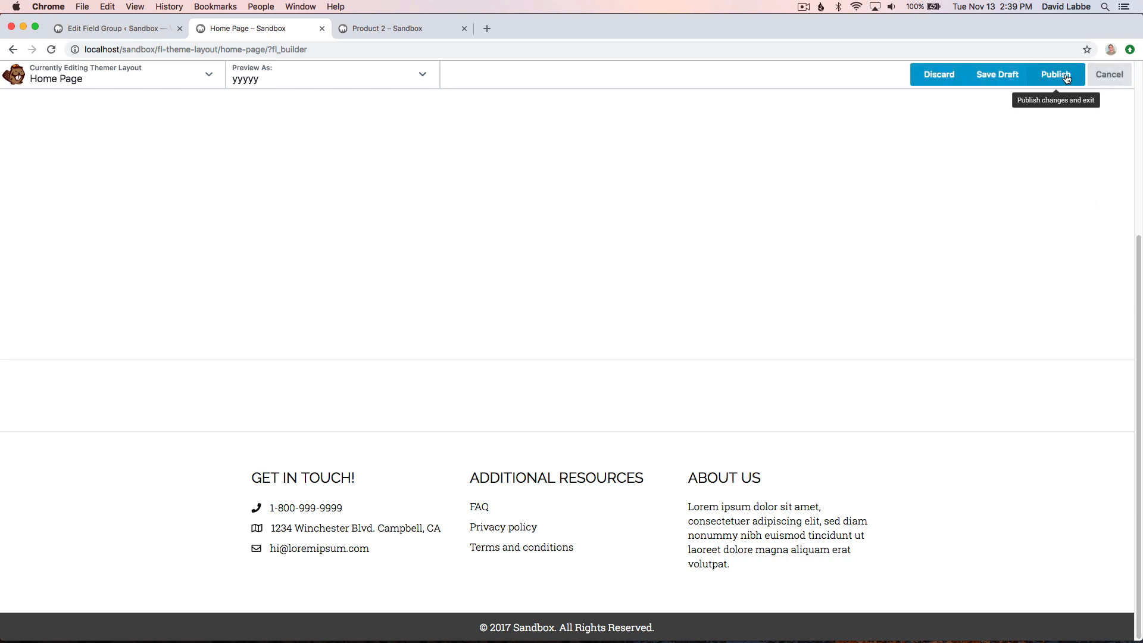
click(1066, 78)
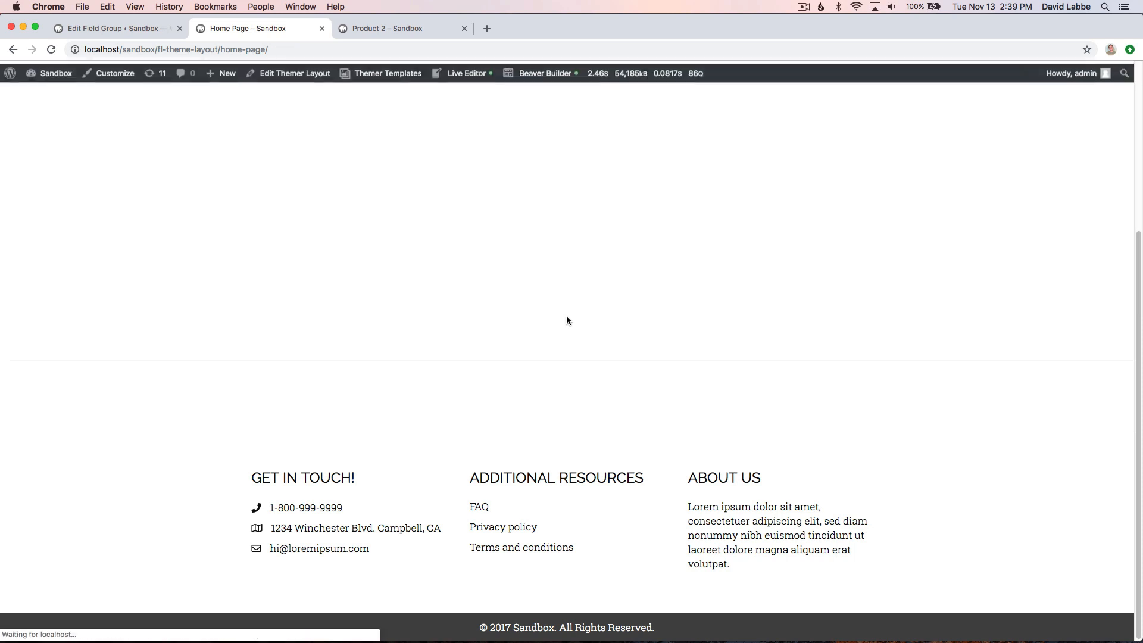
- View the Home front page from the Pages list and look over its content from header to footer
click(116, 28)
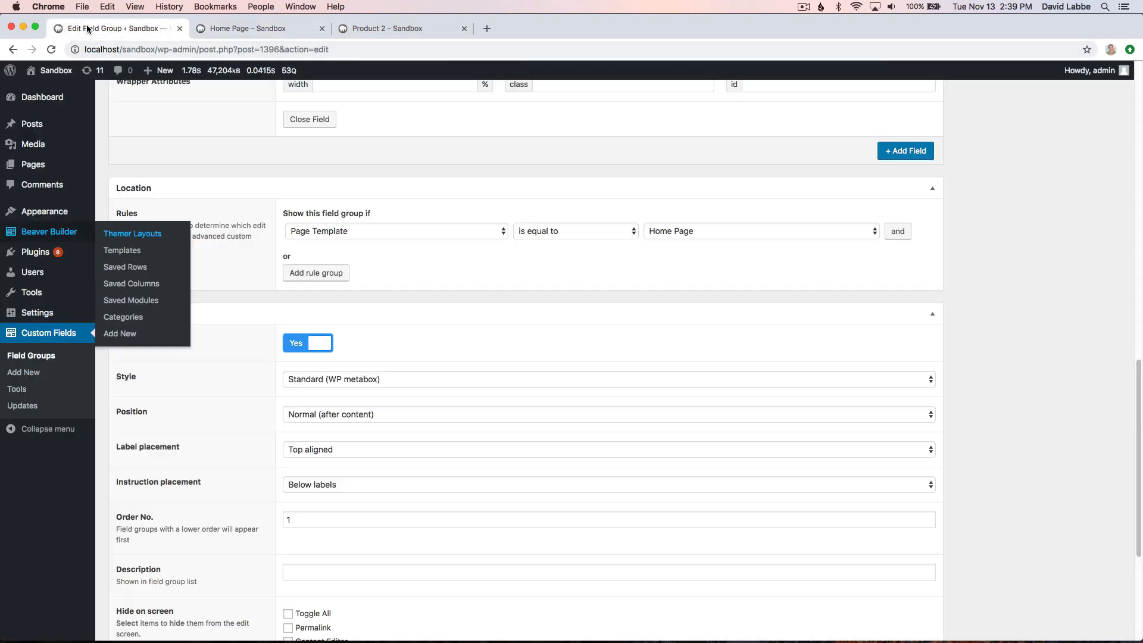
click(58, 168)
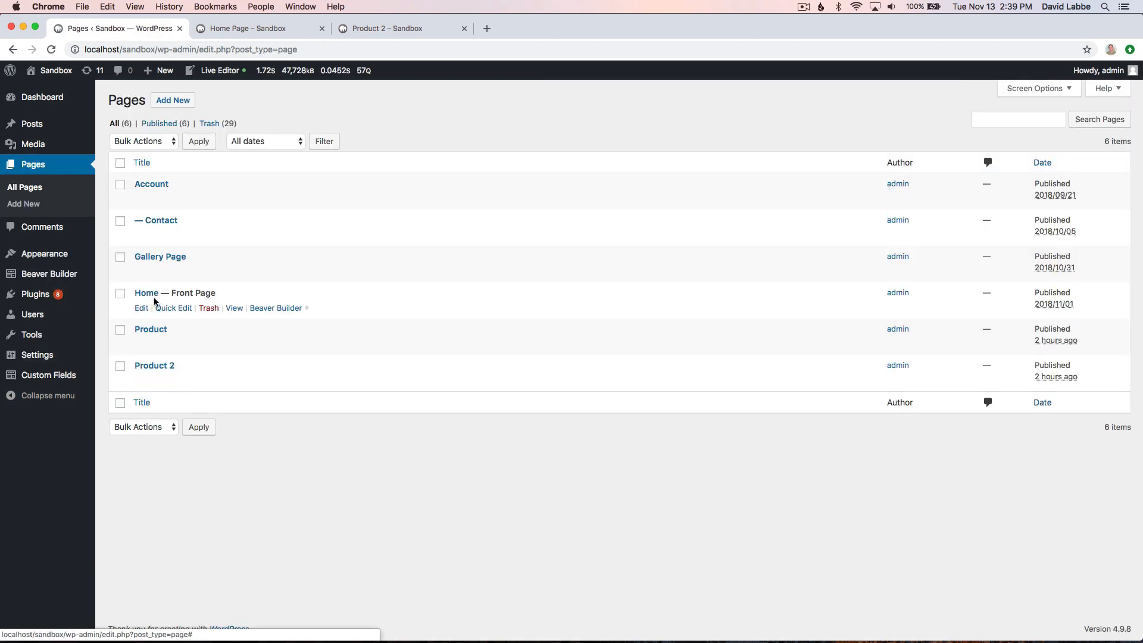
click(236, 310)
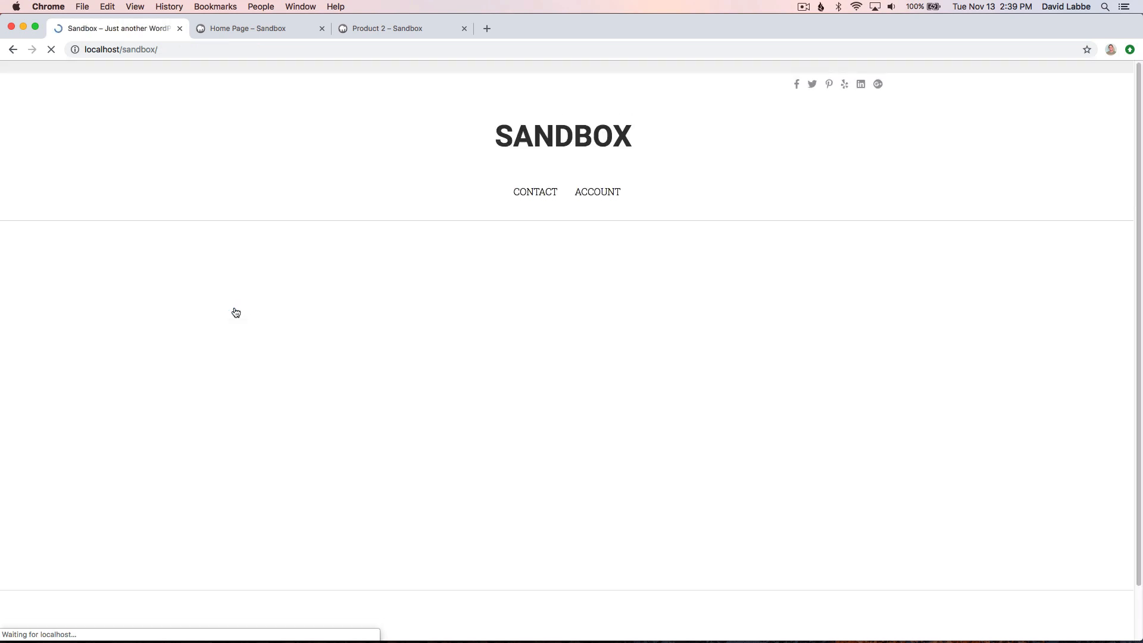
scroll(393, 455, down, 5)
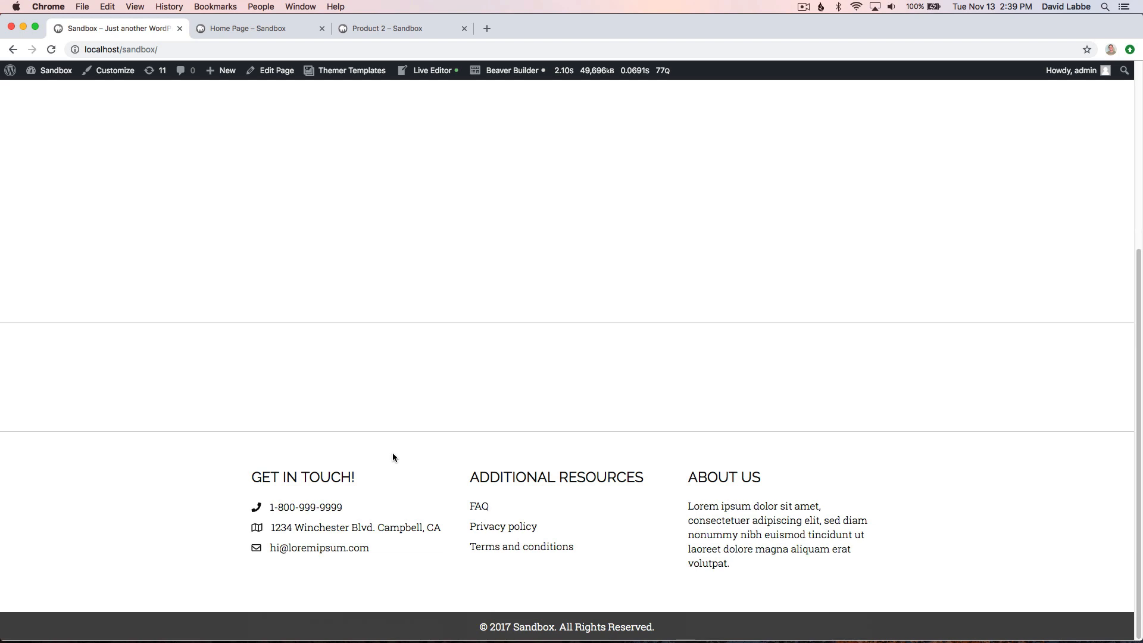
scroll(392, 452, up, 5)
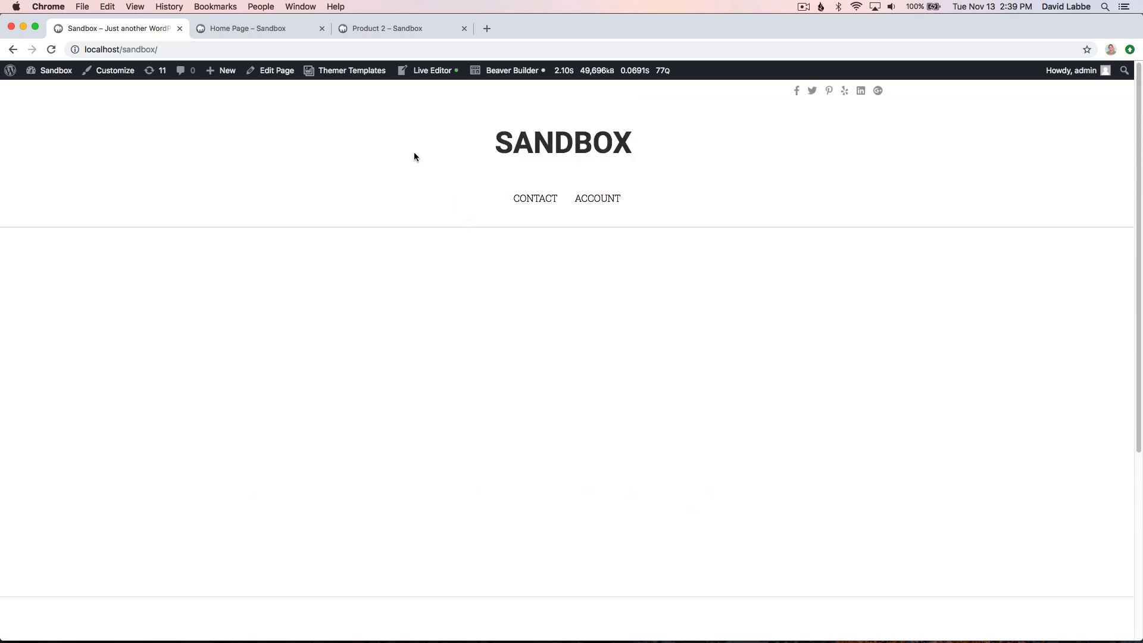
- Open the Home page's front-end edit form through Themer Templates and keep Home Page as its template
mouse_move(346, 70)
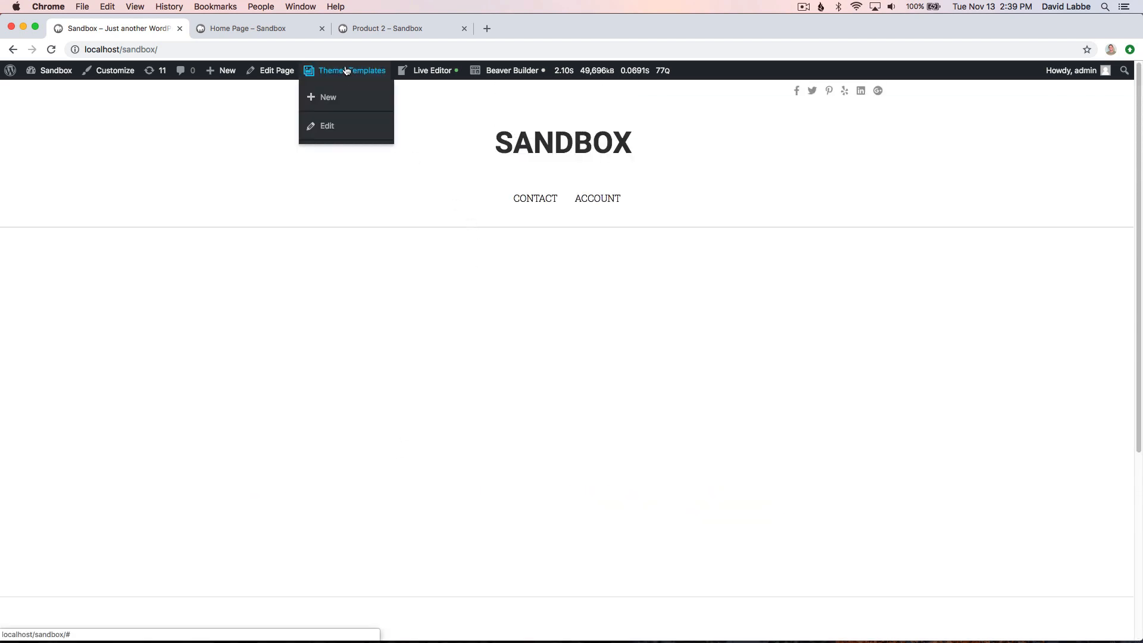
click(329, 127)
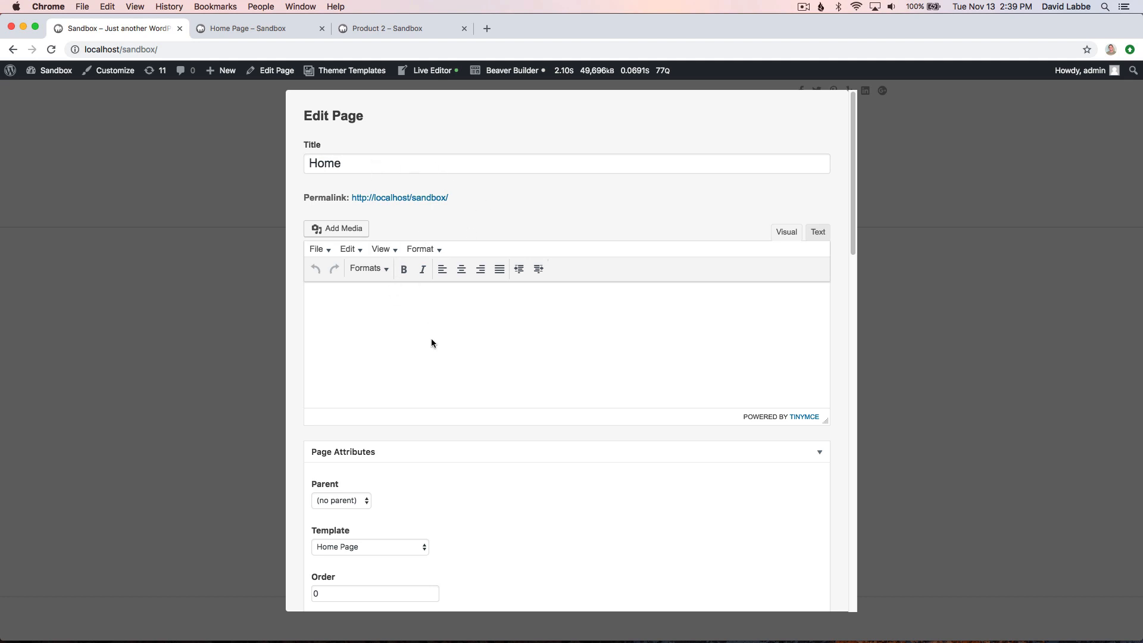
scroll(439, 356, down, 3)
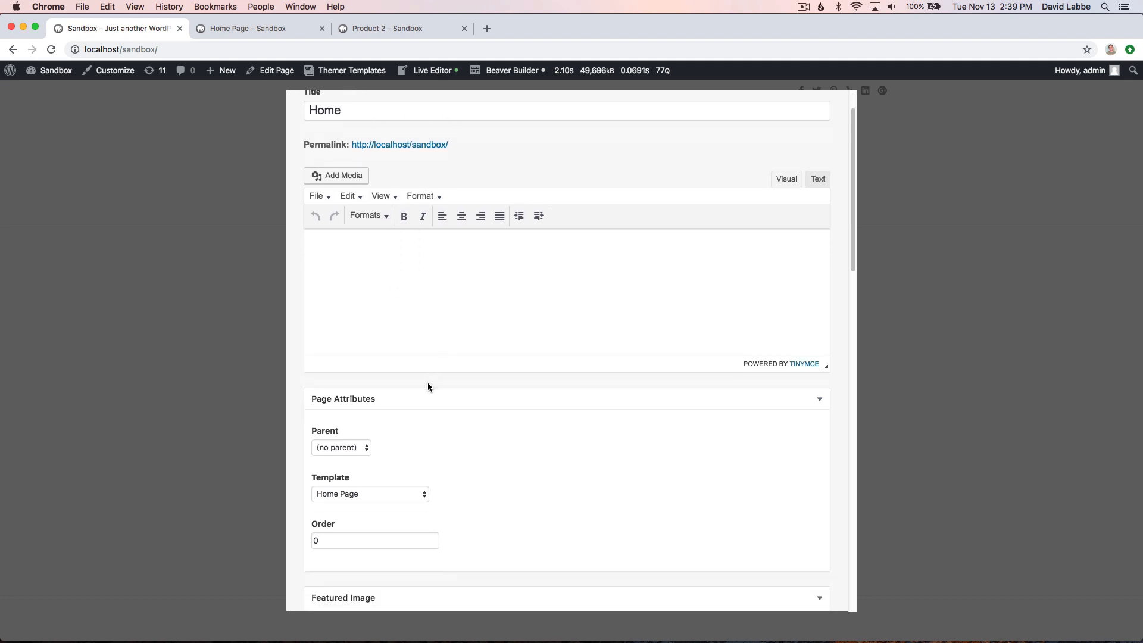
scroll(417, 461, down, 5)
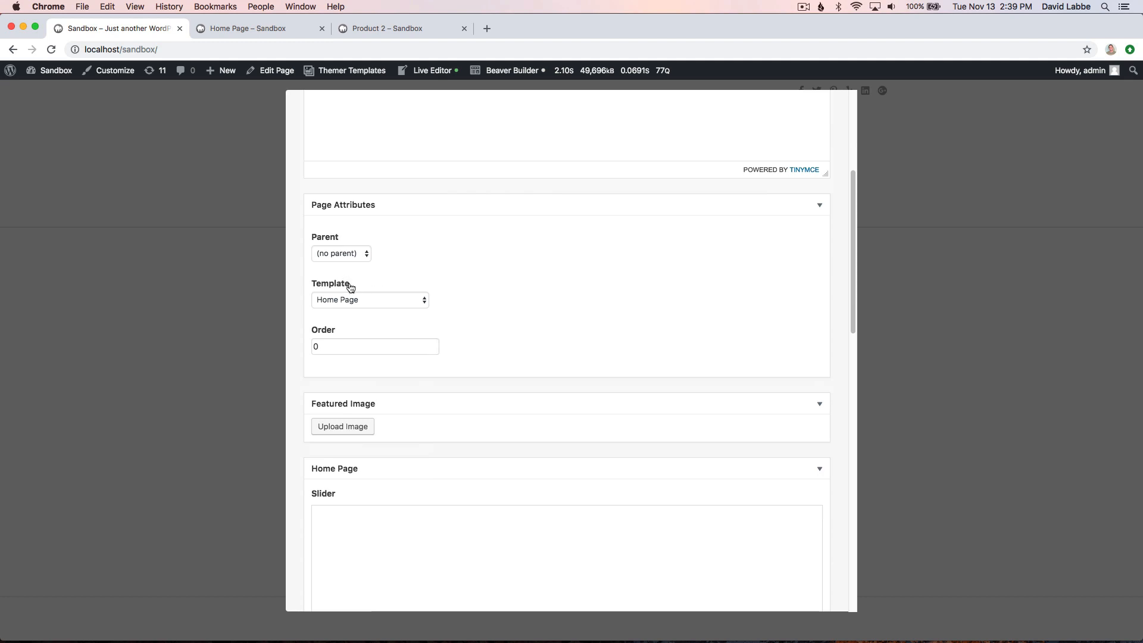
click(355, 301)
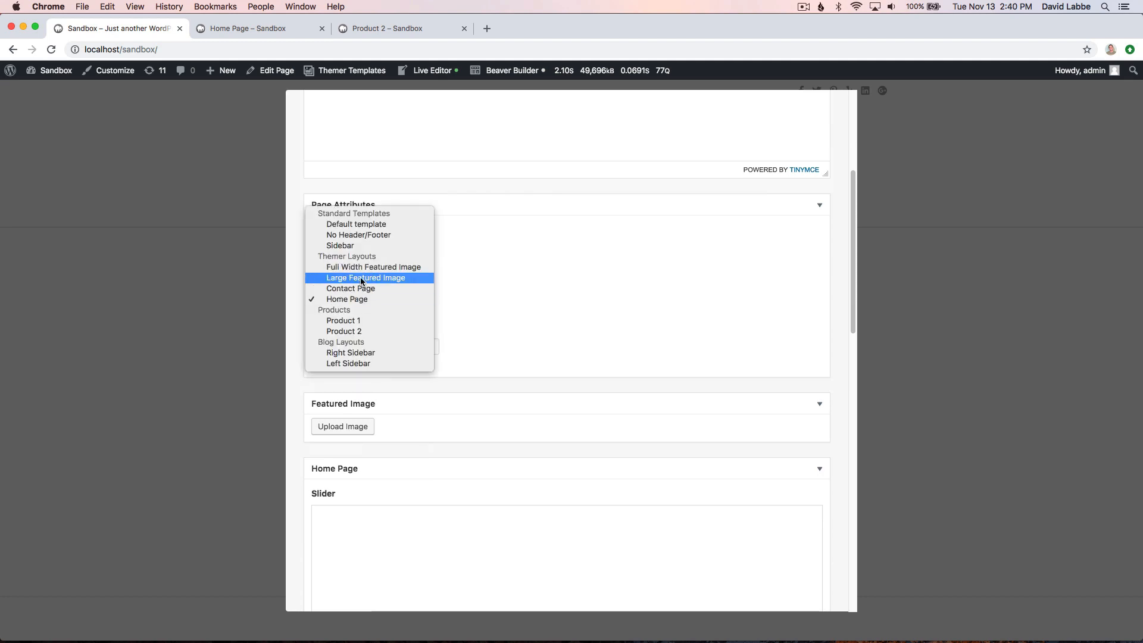
click(373, 300)
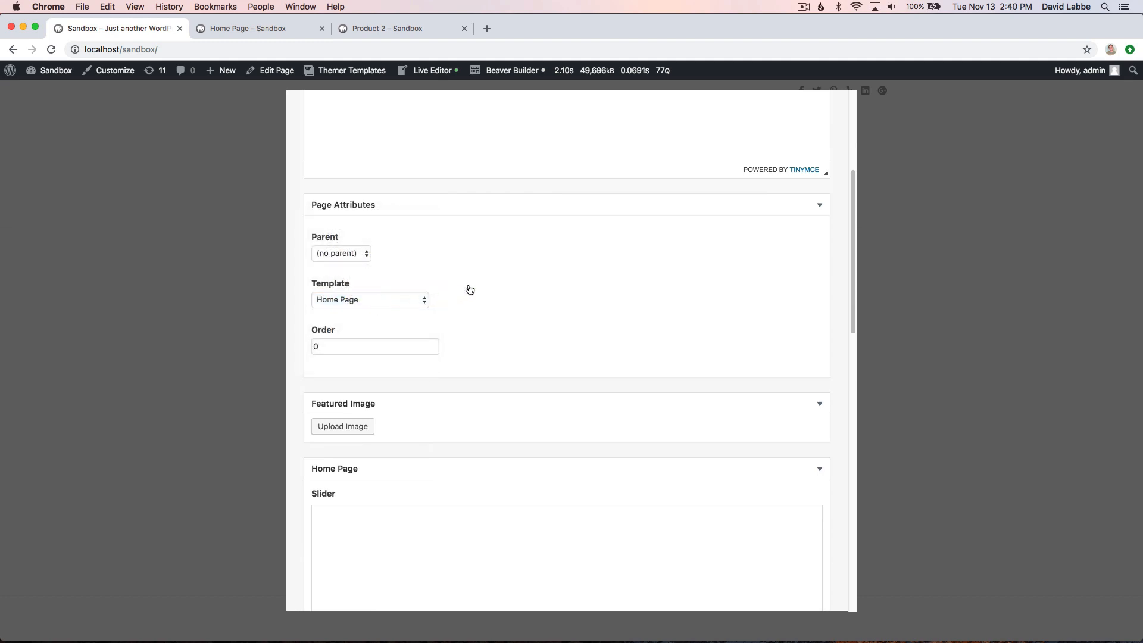
- Examine the Slider, Heading and Callout custom fields in the edit form's Home Page section
scroll(525, 350, down, 2)
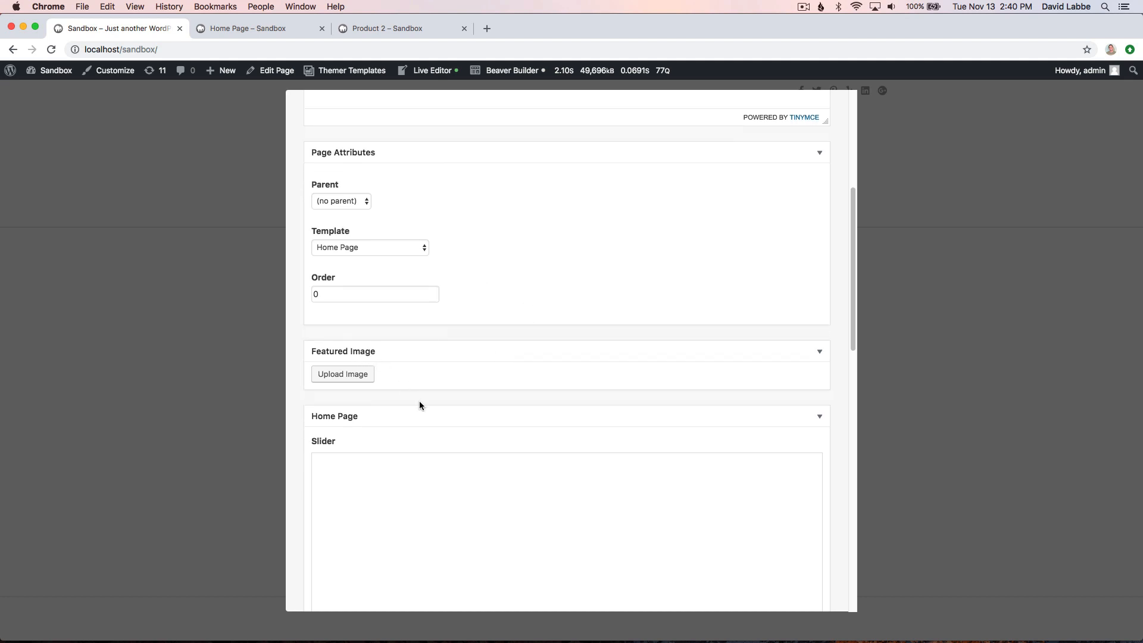
scroll(420, 401, down, 8)
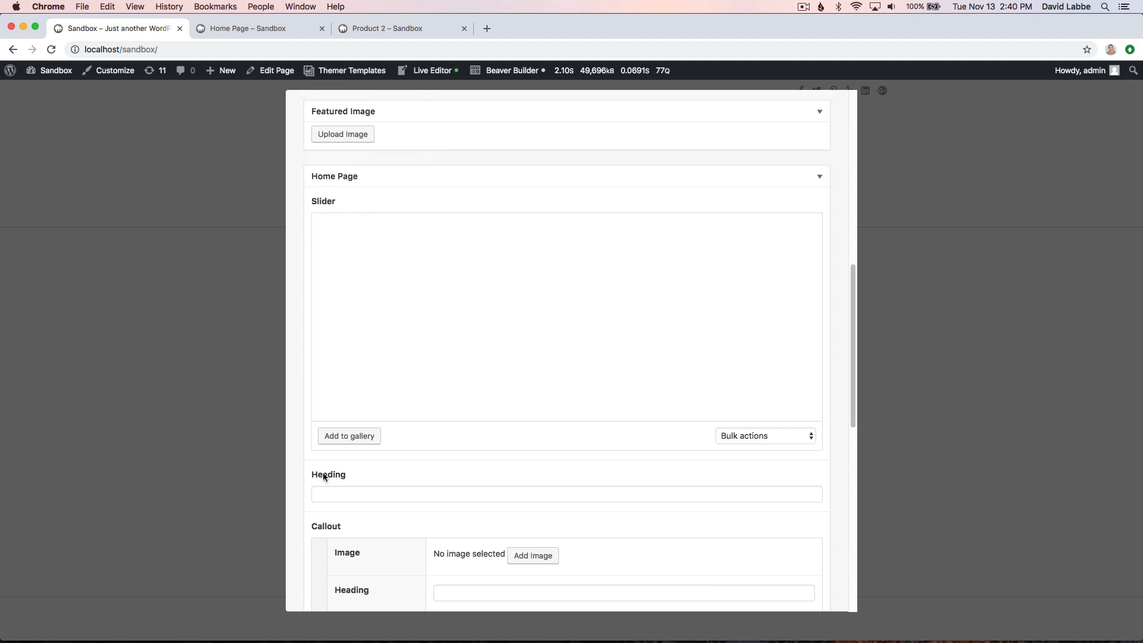
scroll(368, 484, down, 1)
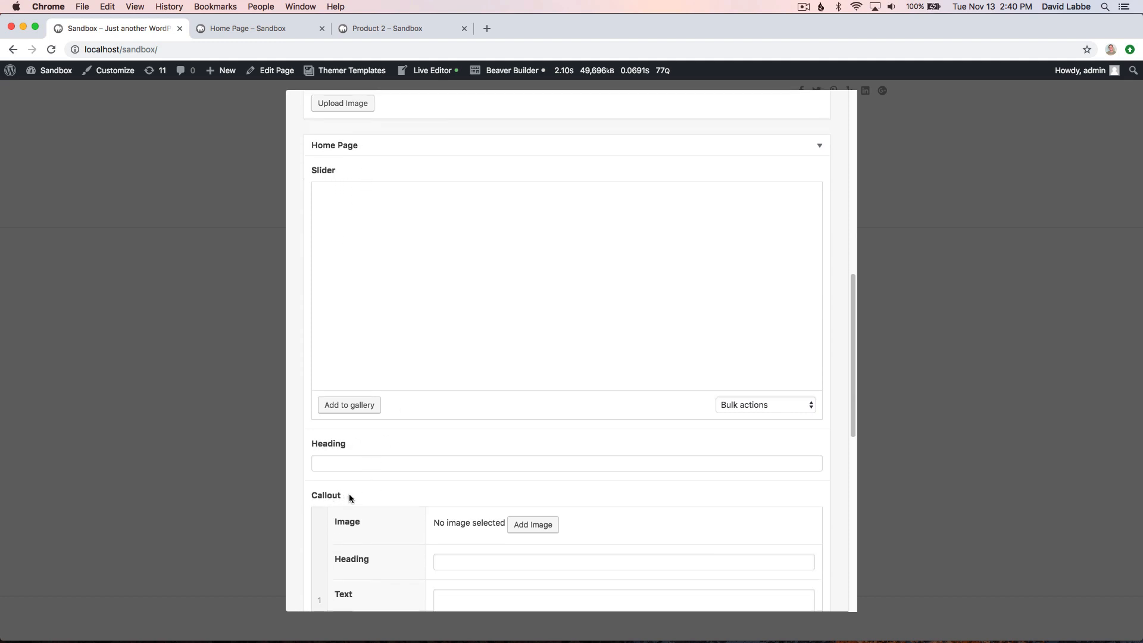
- Add the black phone with SIM tray, candlelit phone and red-screen phone images to the Slider gallery, and set the main Heading to "Welcome"
scroll(387, 492, down, 10)
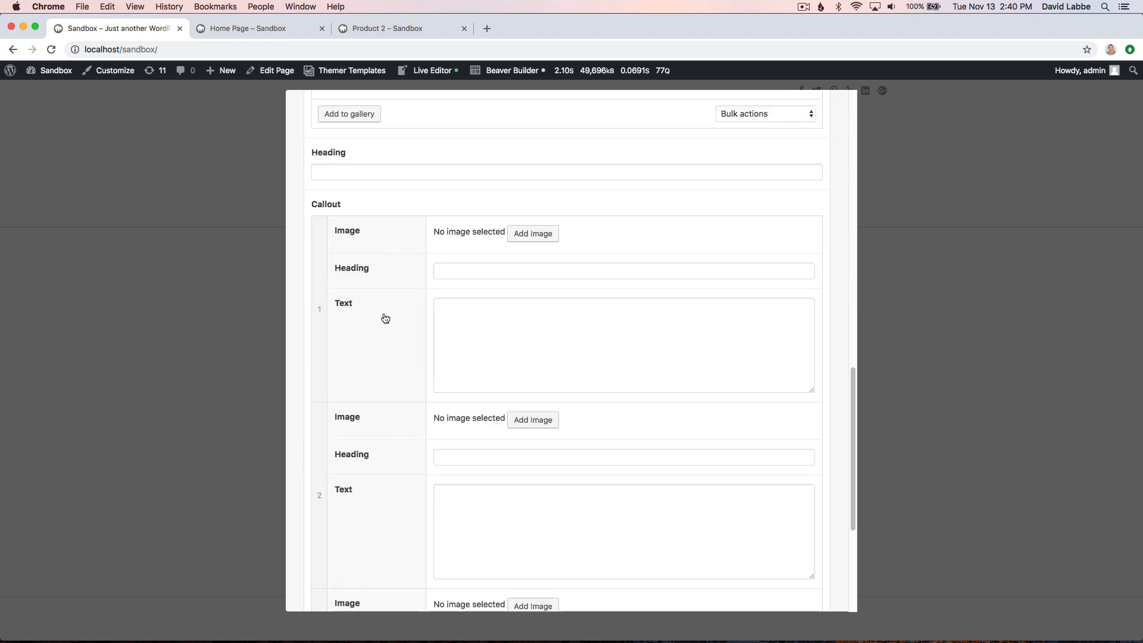
scroll(384, 312, up, 4)
scroll(384, 314, up, 4)
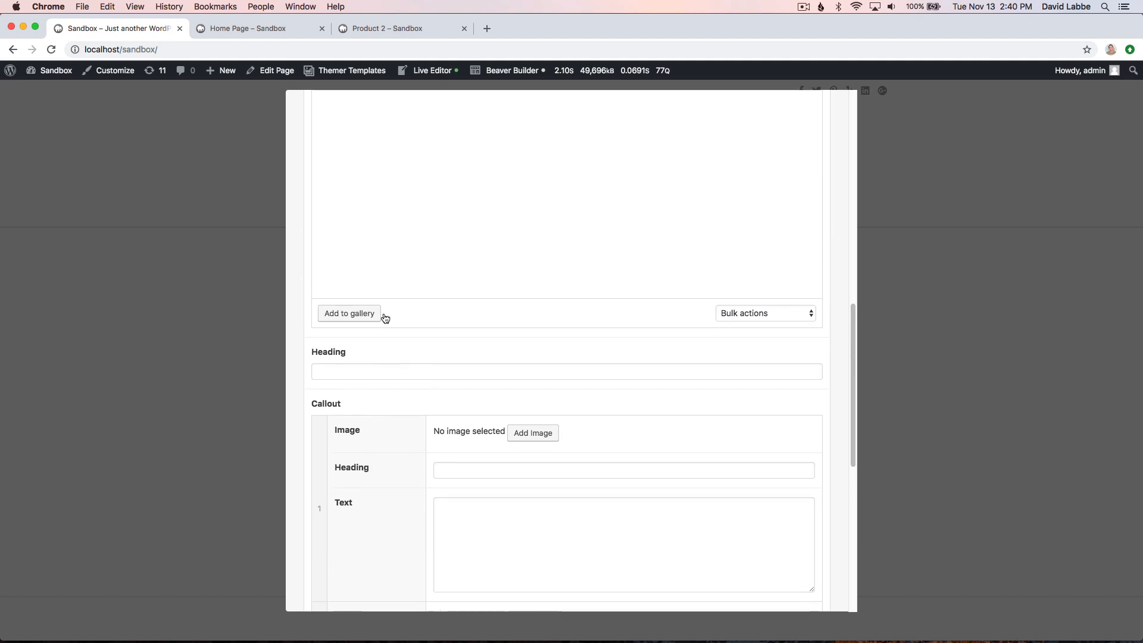
click(369, 386)
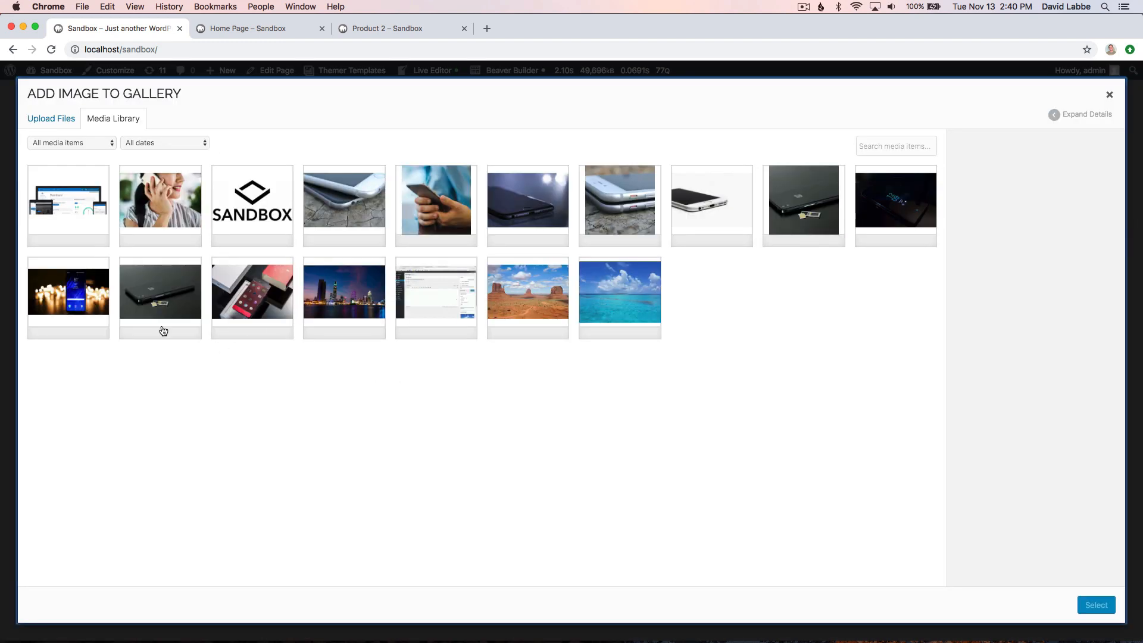
click(150, 300)
click(78, 303)
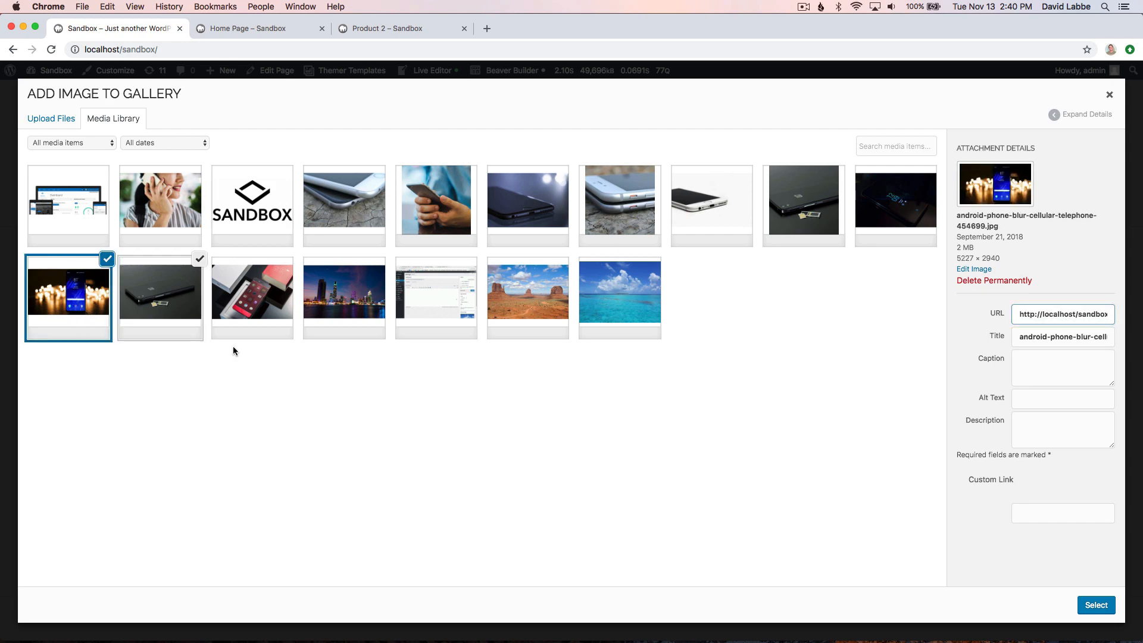
click(260, 320)
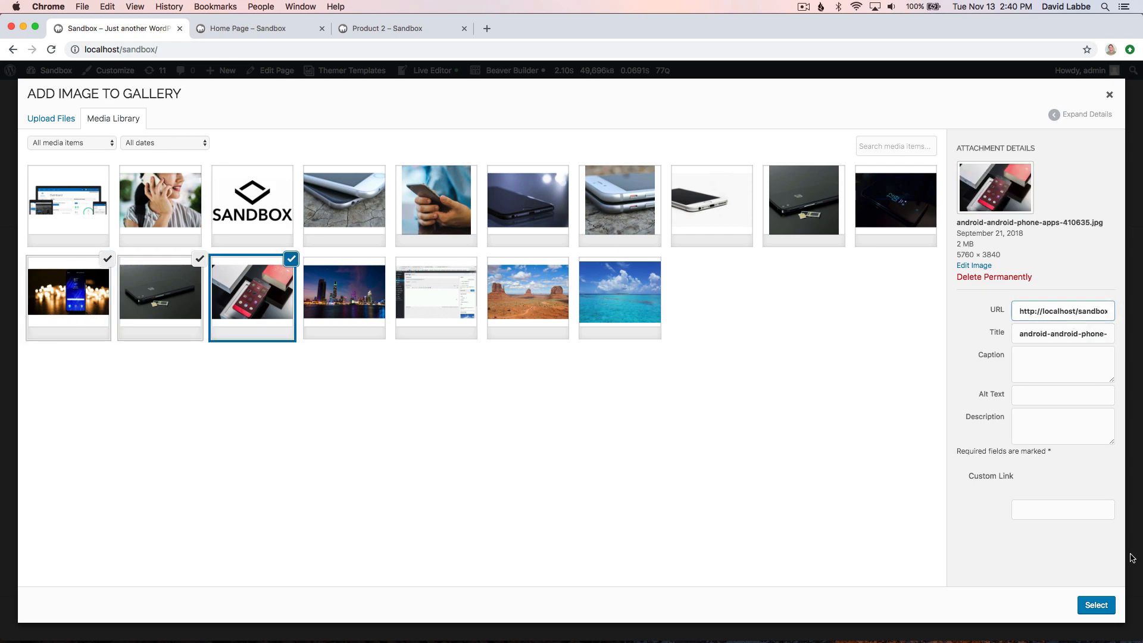
click(1095, 604)
scroll(514, 369, down, 3)
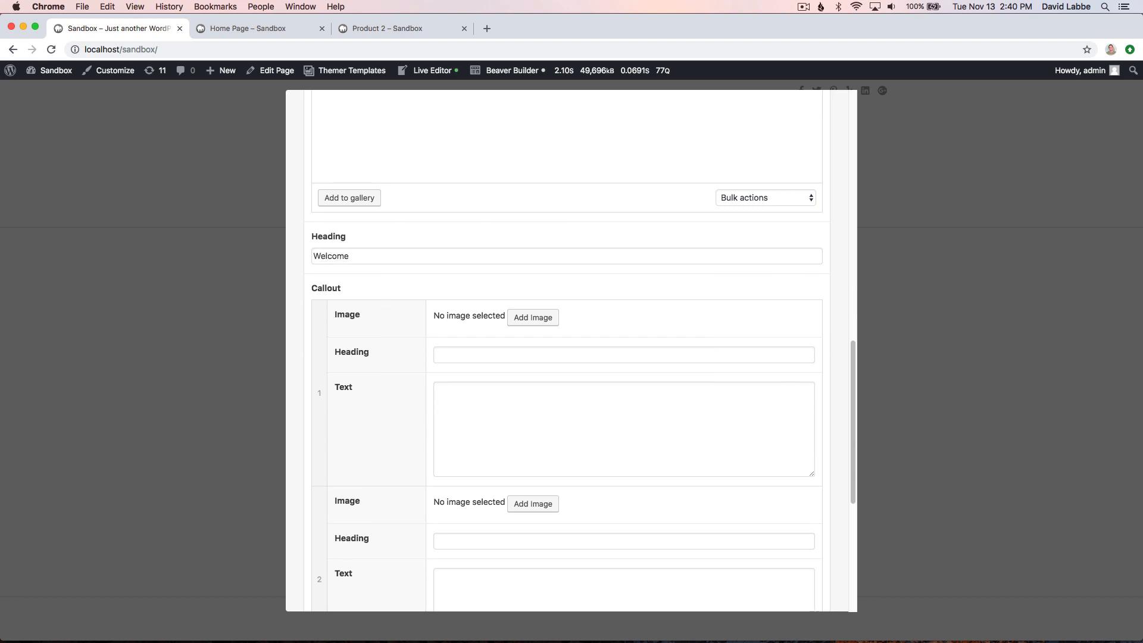
- Give the first callout the image of hands holding a phone and the heading "Callout One"
click(527, 318)
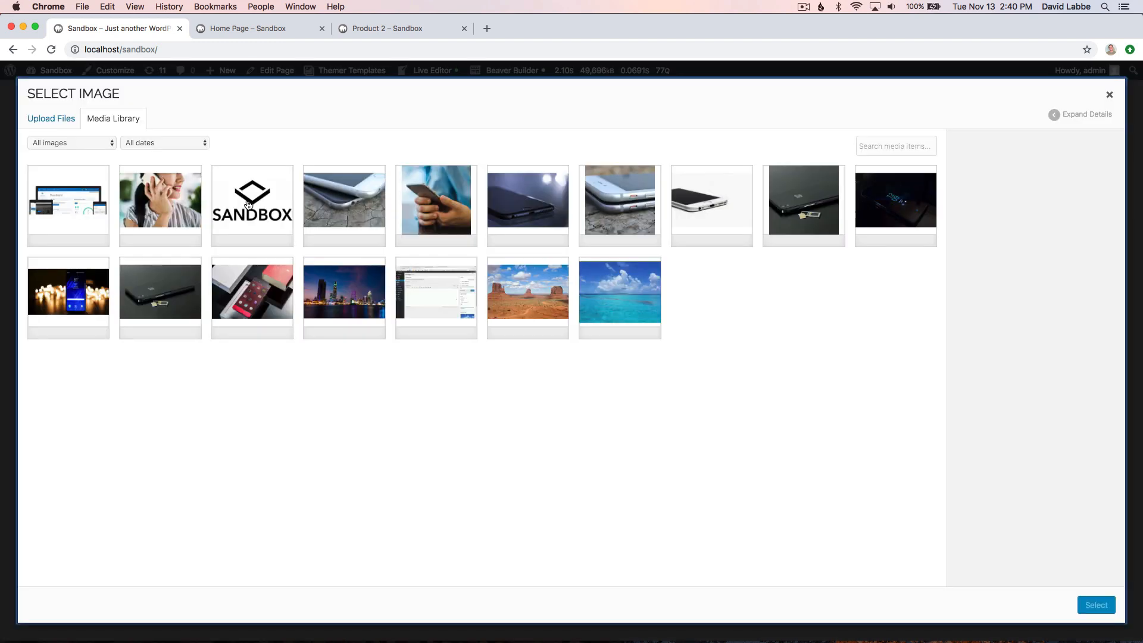
click(417, 208)
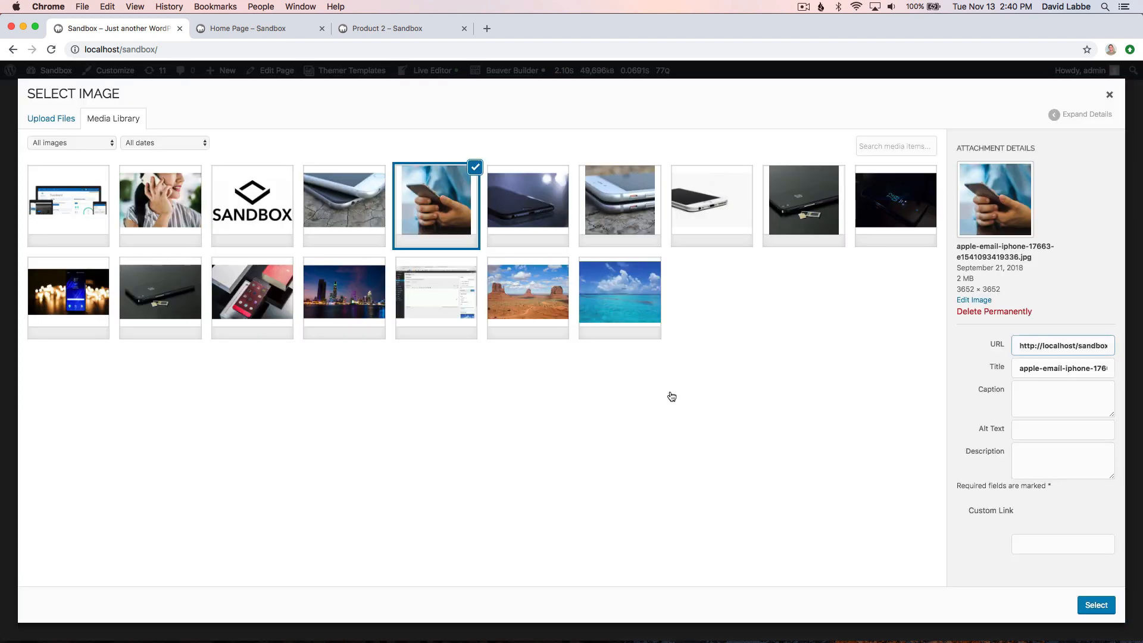
click(1095, 604)
scroll(519, 431, down, 3)
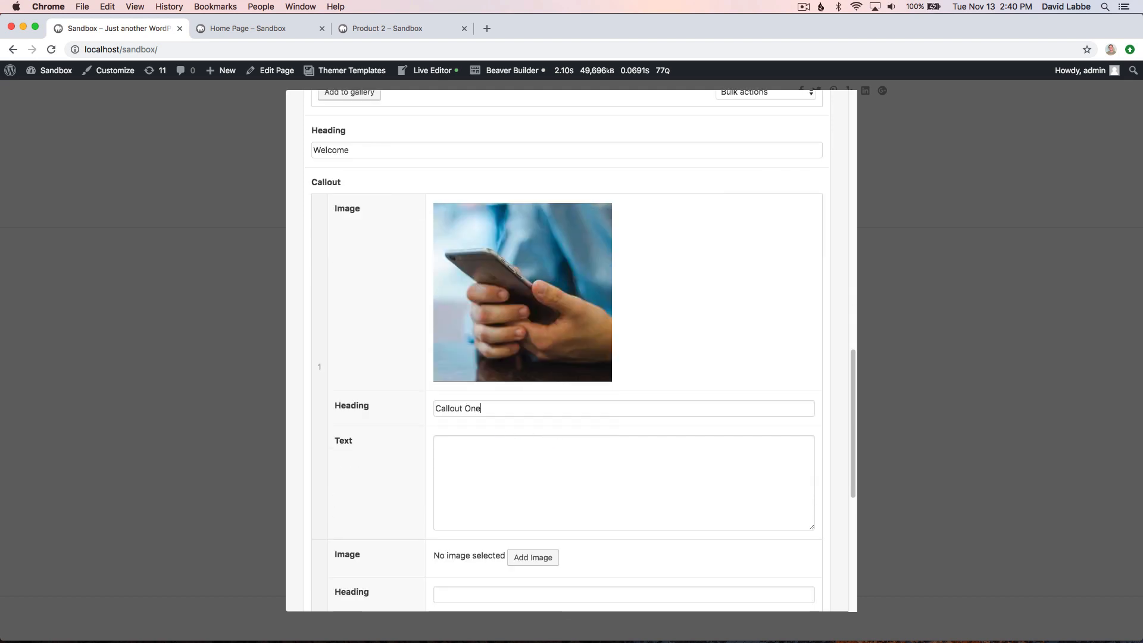
- Copy the lorem ipsum text through "molestie ut ut leo." from the Product 2 page into the first callout's Text field
click(384, 27)
scroll(429, 281, down, 5)
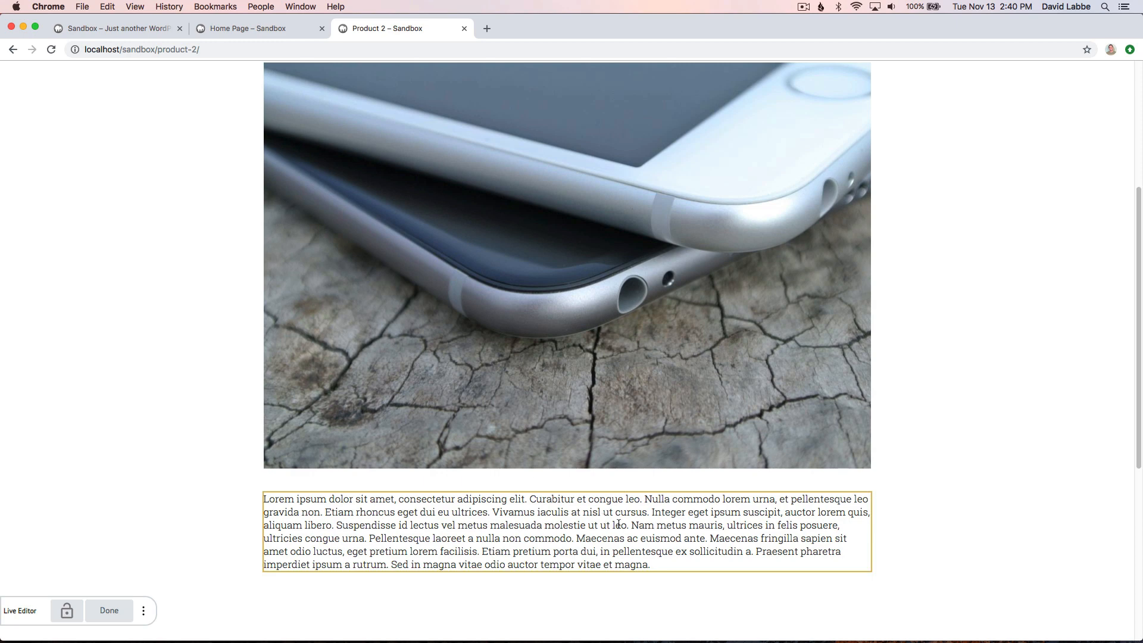
drag(630, 525, 264, 496)
key(cmd+c)
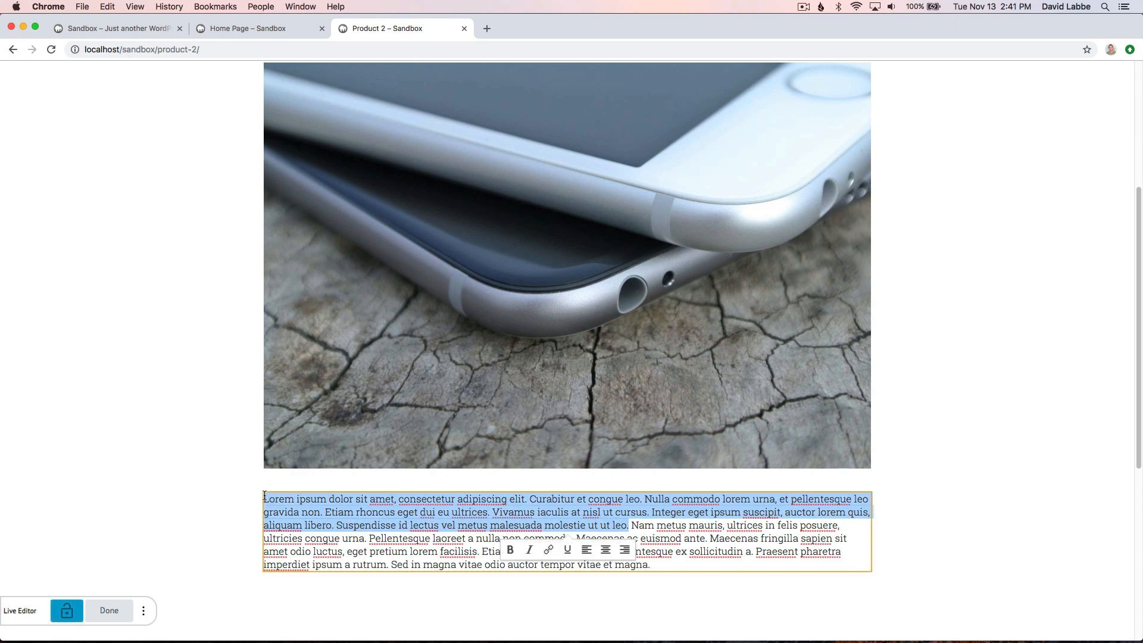
click(150, 28)
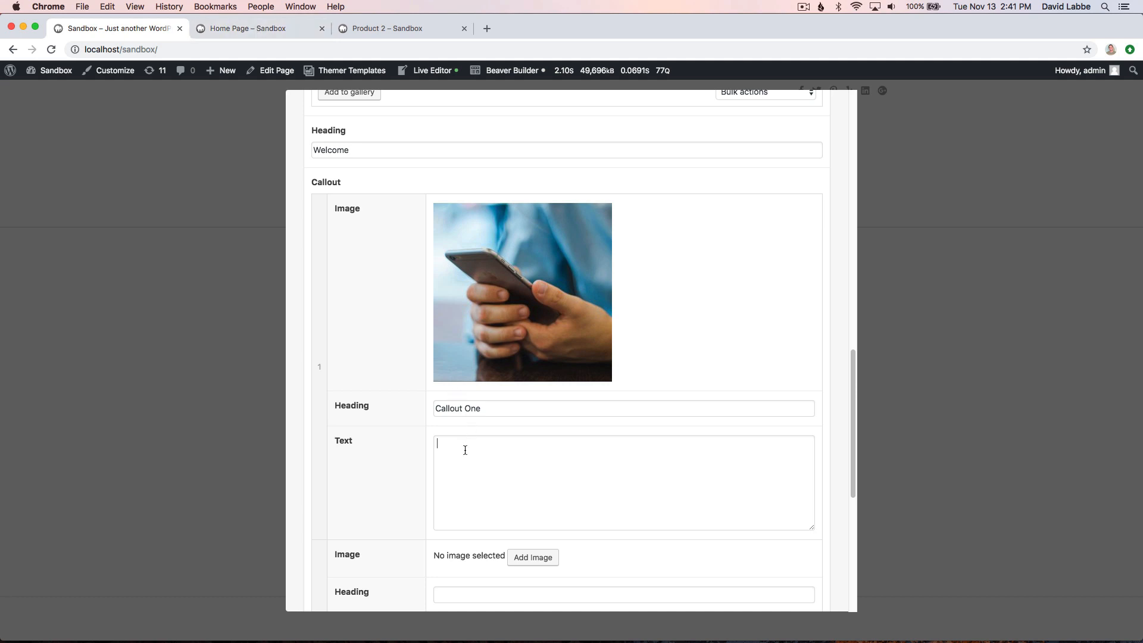
key(cmd+v)
- Fill the second callout with the square stacked iPhones image, the heading "Callout Two" and the copied lorem ipsum text
scroll(474, 452, down, 4)
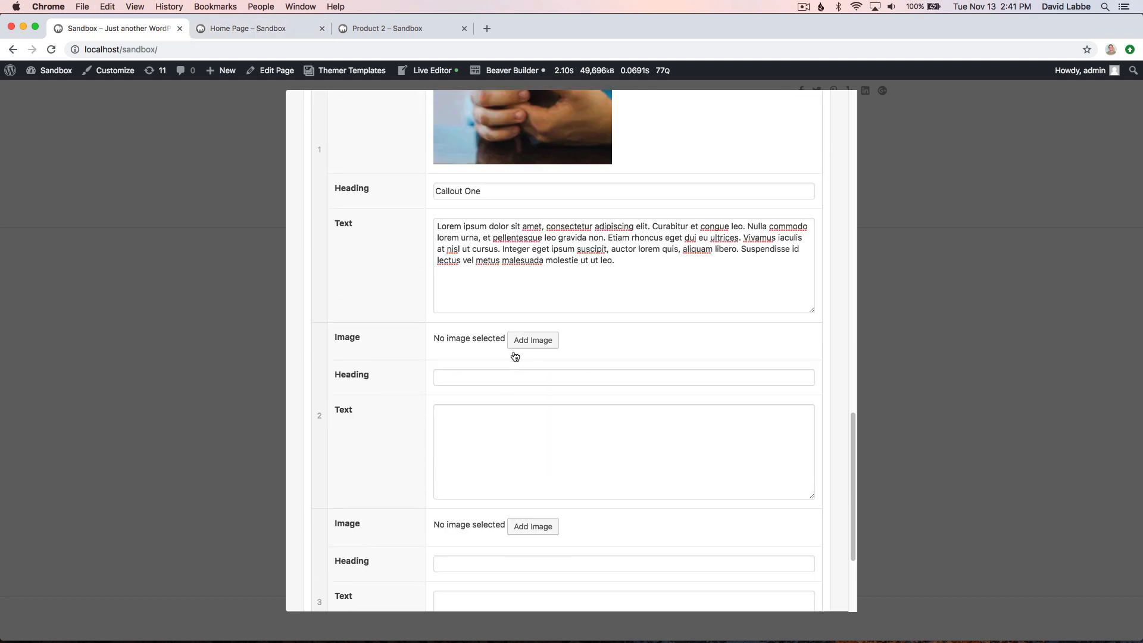
click(536, 340)
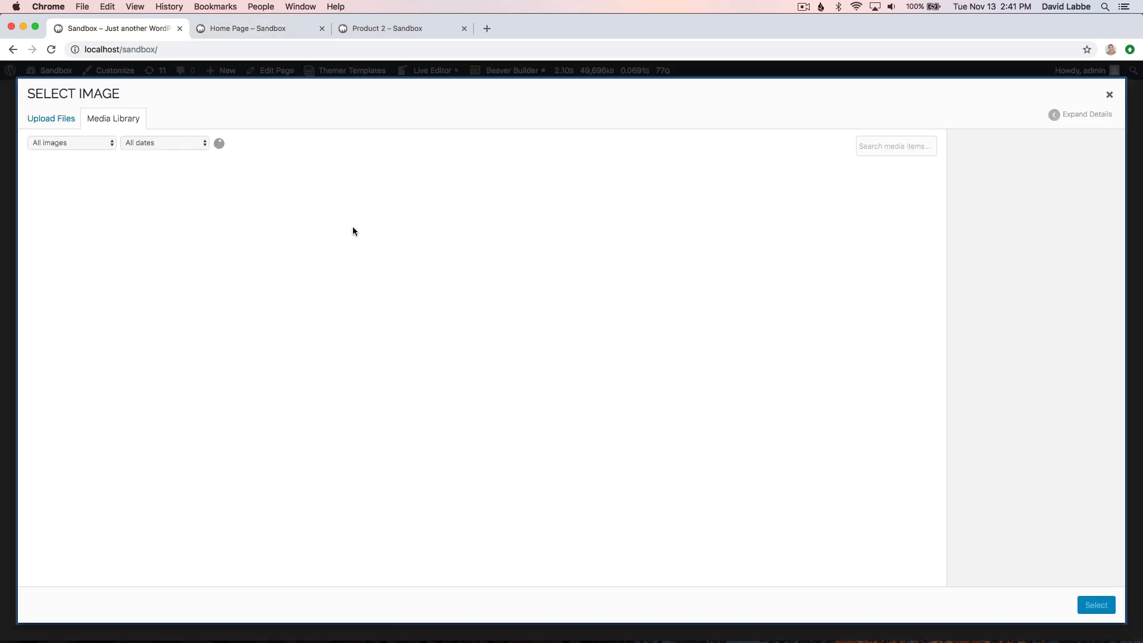
click(620, 200)
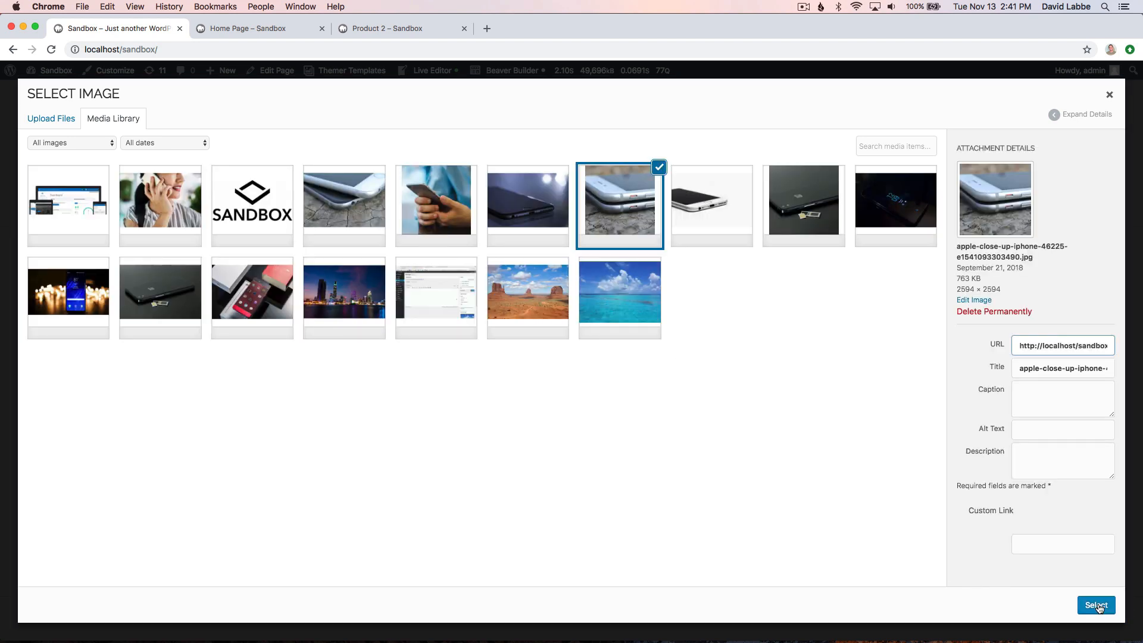
click(1109, 607)
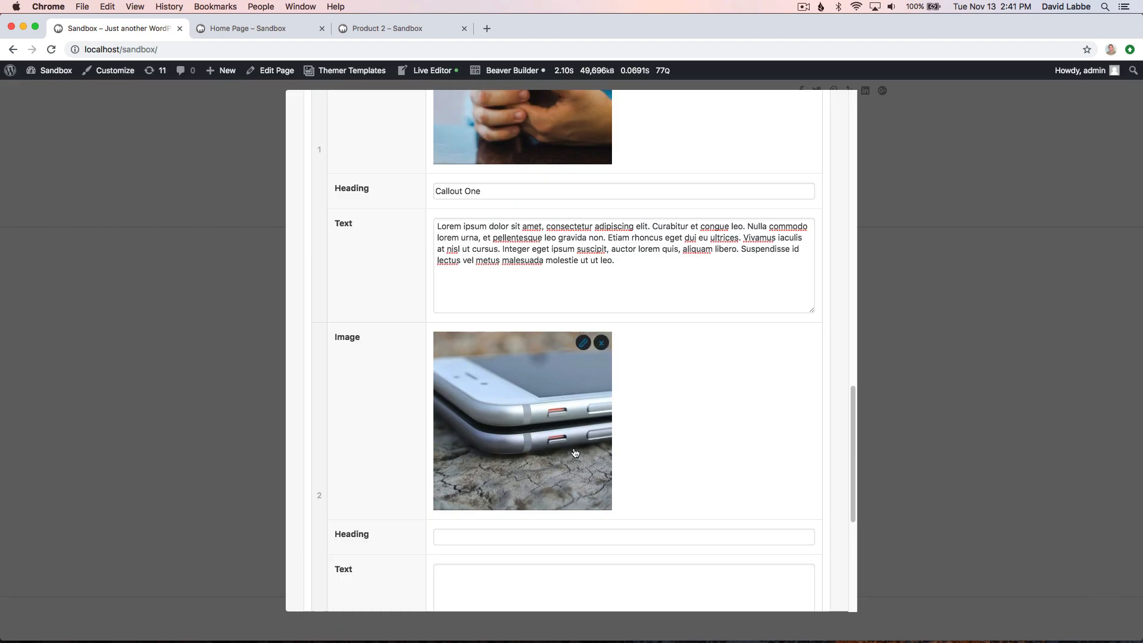
scroll(575, 454, down, 3)
scroll(575, 454, down, 2)
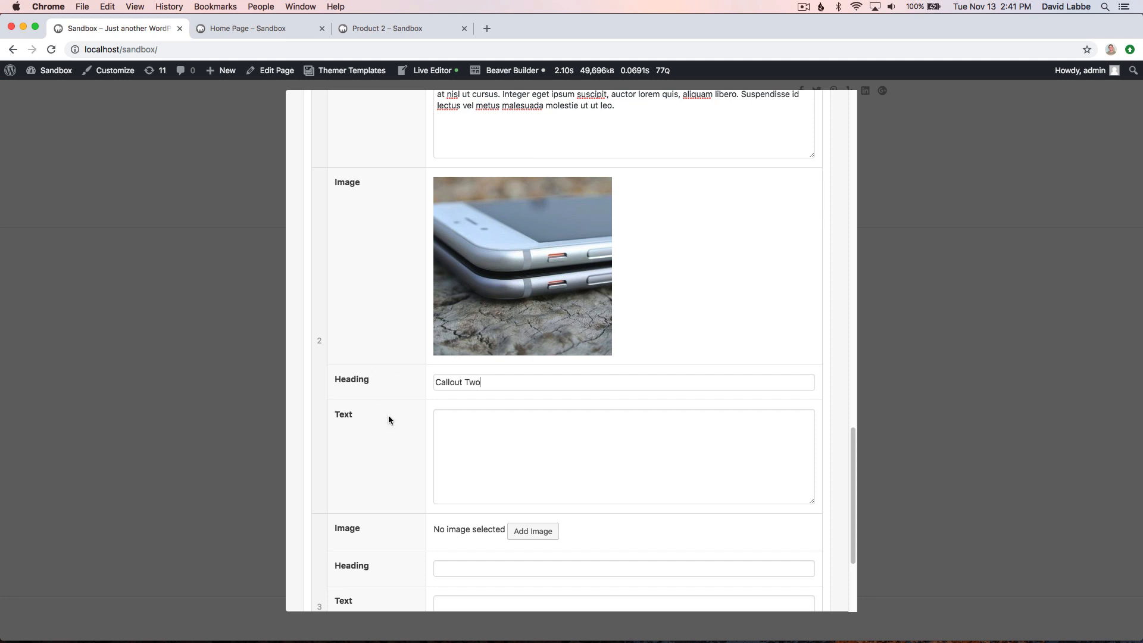
key(super+v)
- Fill the third callout with the square black phone and SIM tray image, the heading "Callout Three" and the copied lorem ipsum text
scroll(509, 479, down, 5)
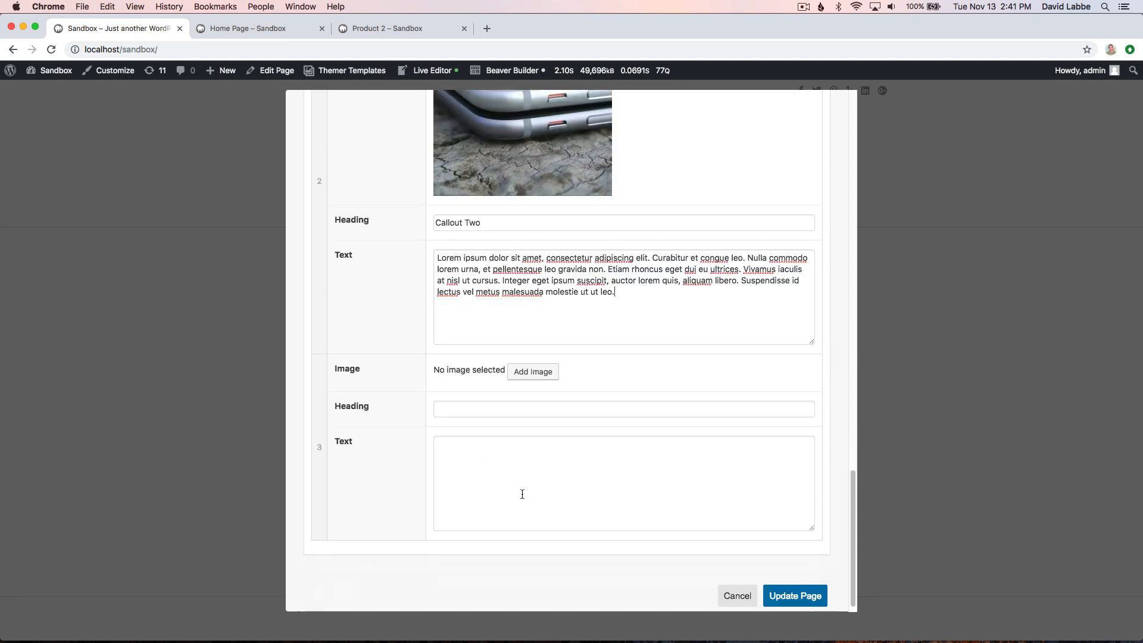
click(522, 373)
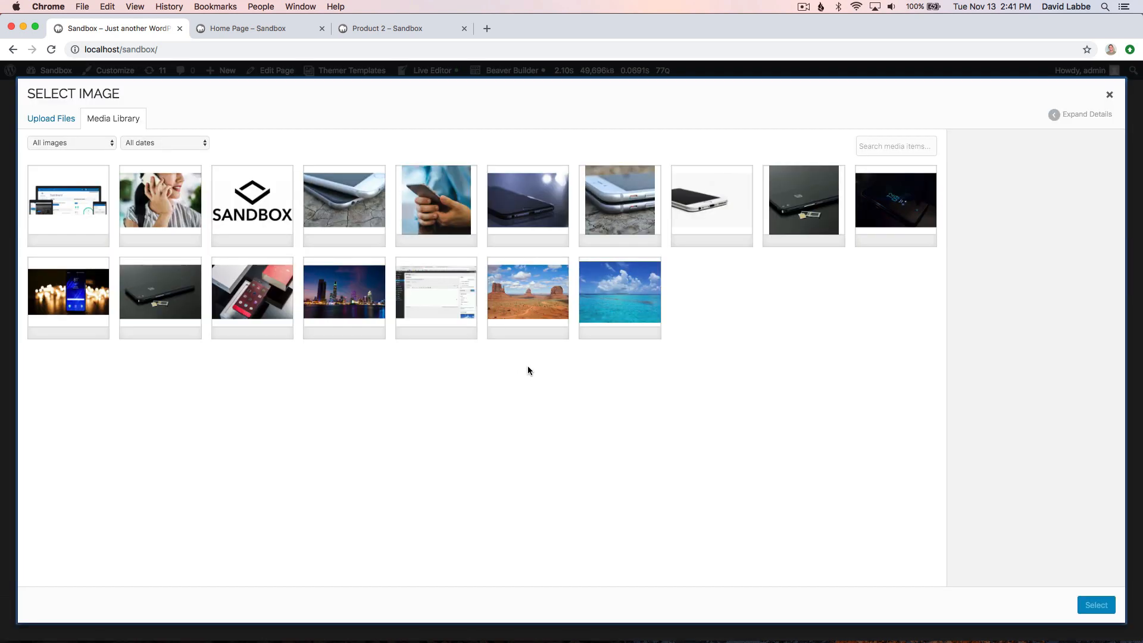
click(805, 220)
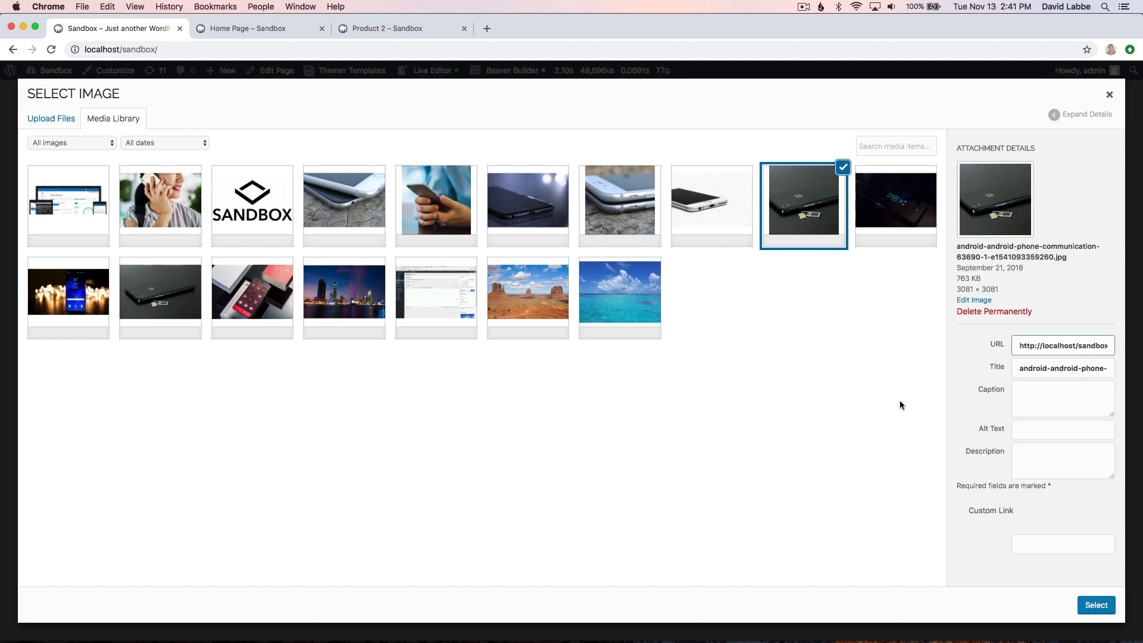
click(1095, 604)
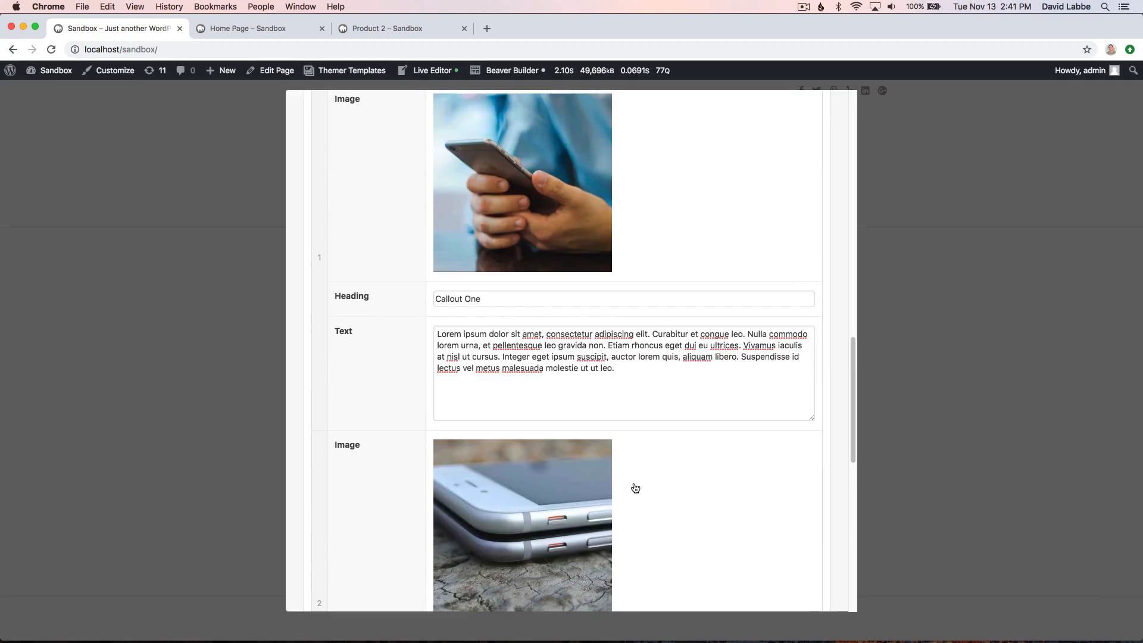
scroll(595, 500, down, 3)
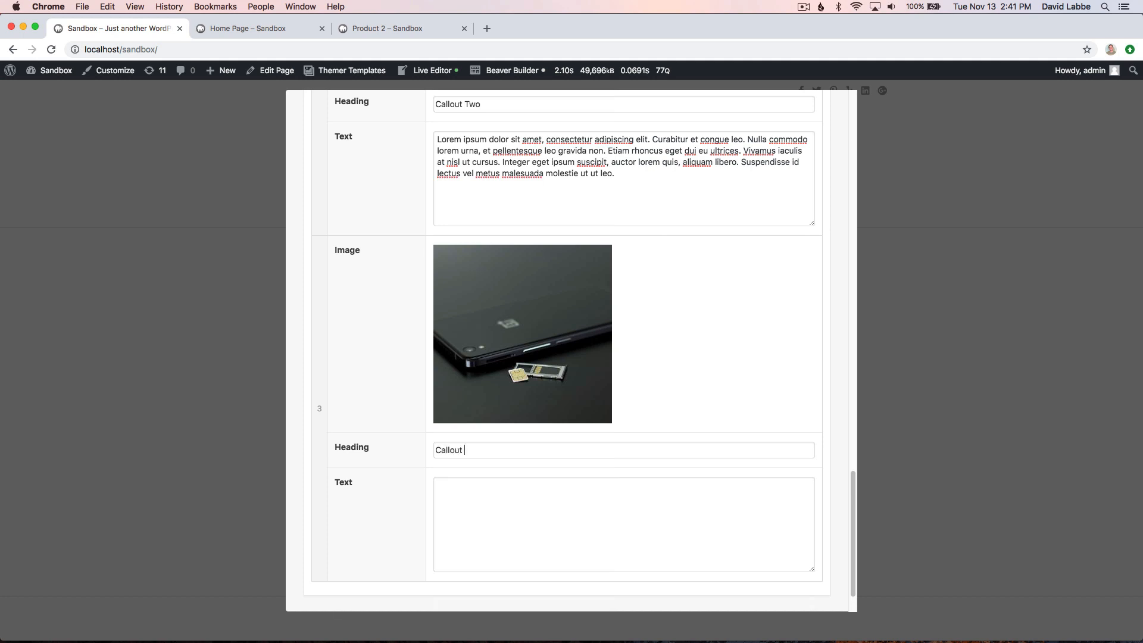
click(466, 517)
text(Lorem ipsum dolor sit amet, consectetur adipiscing elit. Curabitur et congue leo. Nulla commodo lorem urna, et pellentesque leo gravida non. Etiam rhoncus eget dui eu ultrices. Vivamus iaculis at nisl ut cursus. Integer eget ipsum suscipit, auctor lorem quis, aliquam libero. Suspendisse id lectus vel metus malesuada molestie ut ut leo.)
- Review the filled Slider, Heading and Callout fields of the Home page, and update the page
scroll(477, 509, down, 1)
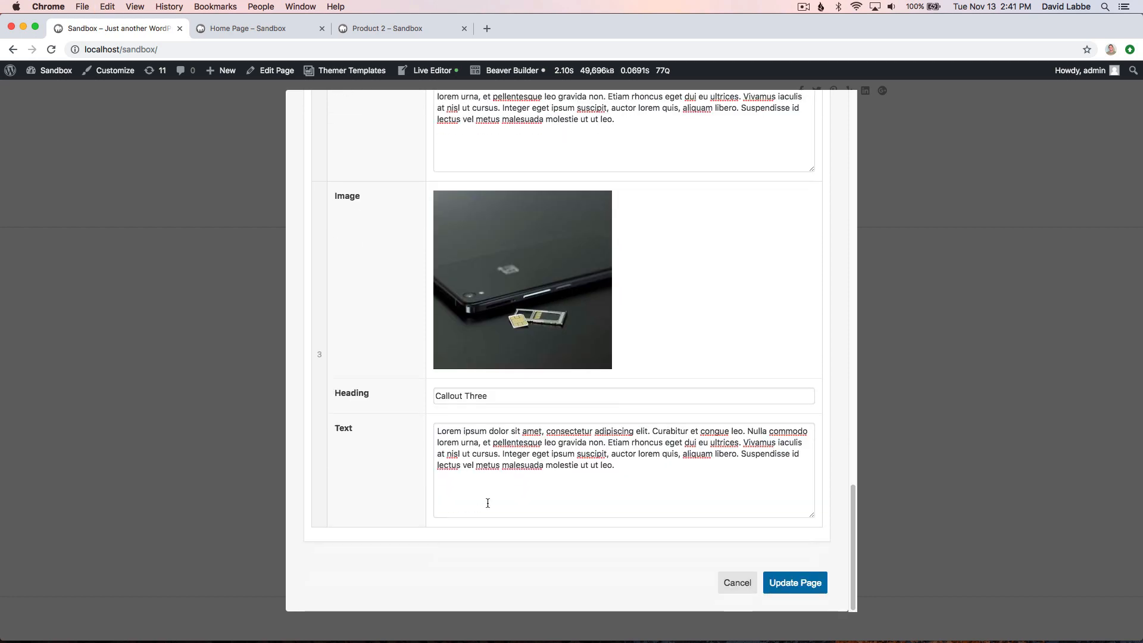
scroll(487, 503, up, 15)
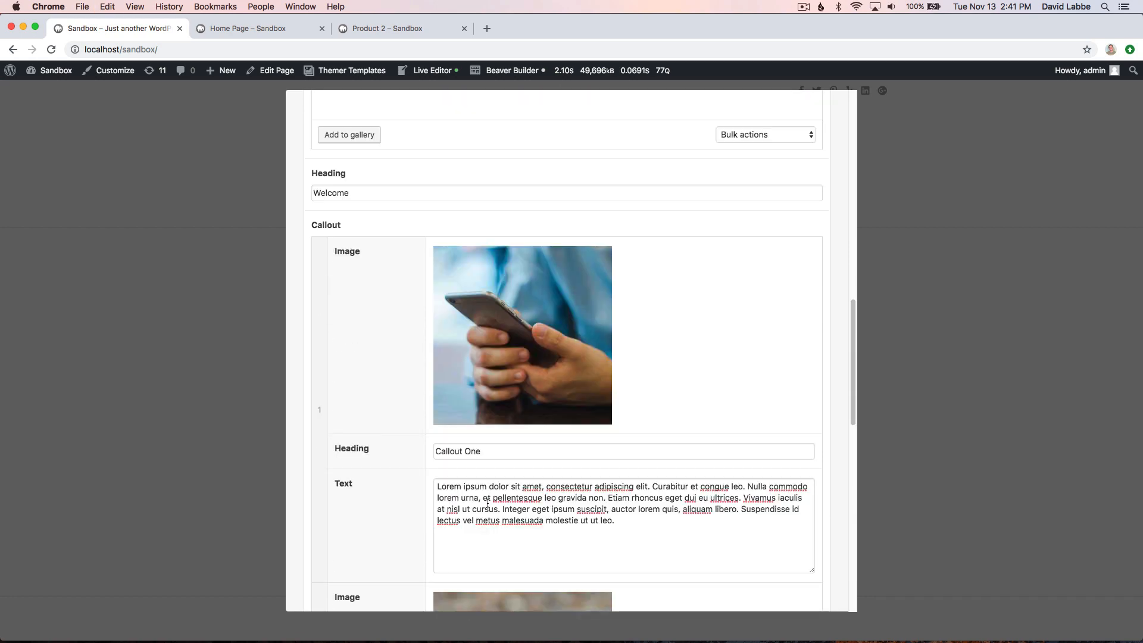
scroll(487, 503, up, 5)
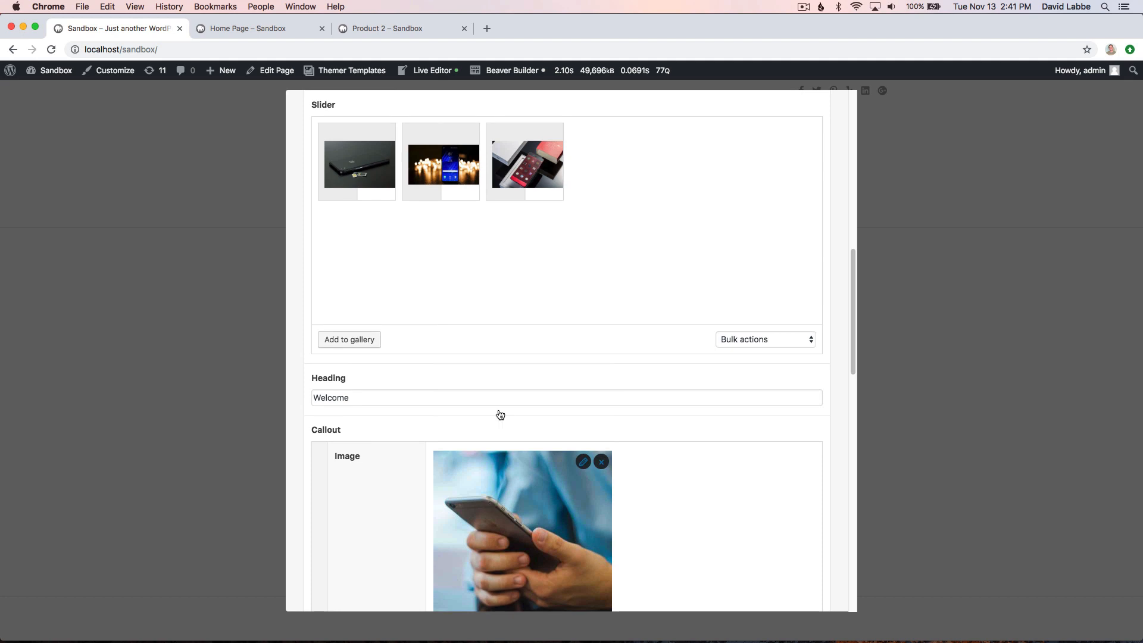
scroll(444, 339, down, 3)
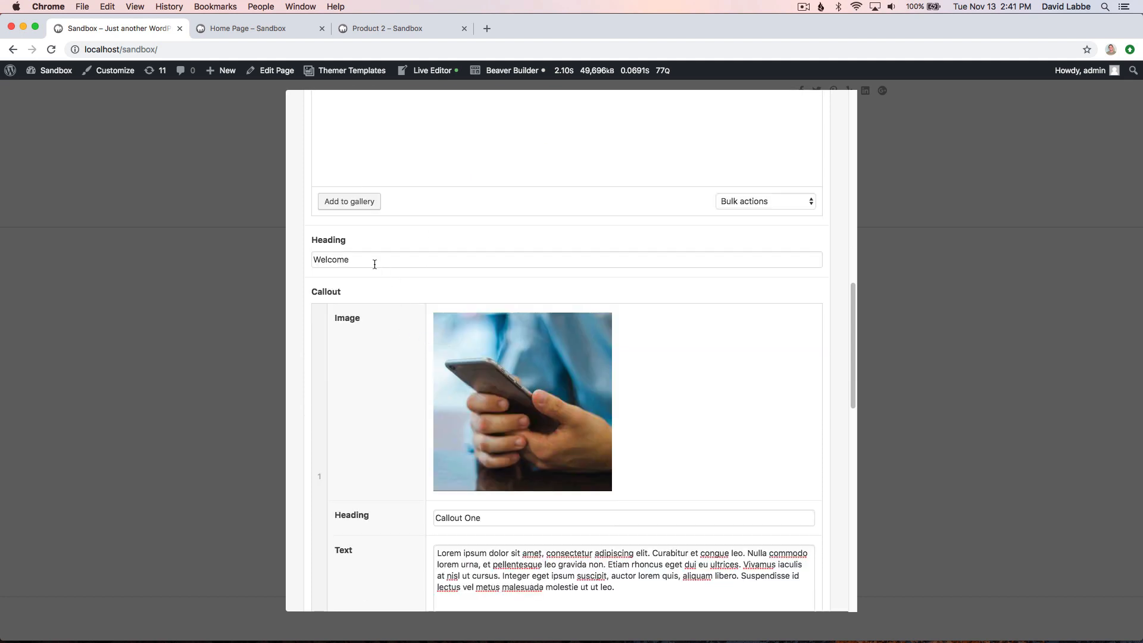
scroll(334, 443, down, 5)
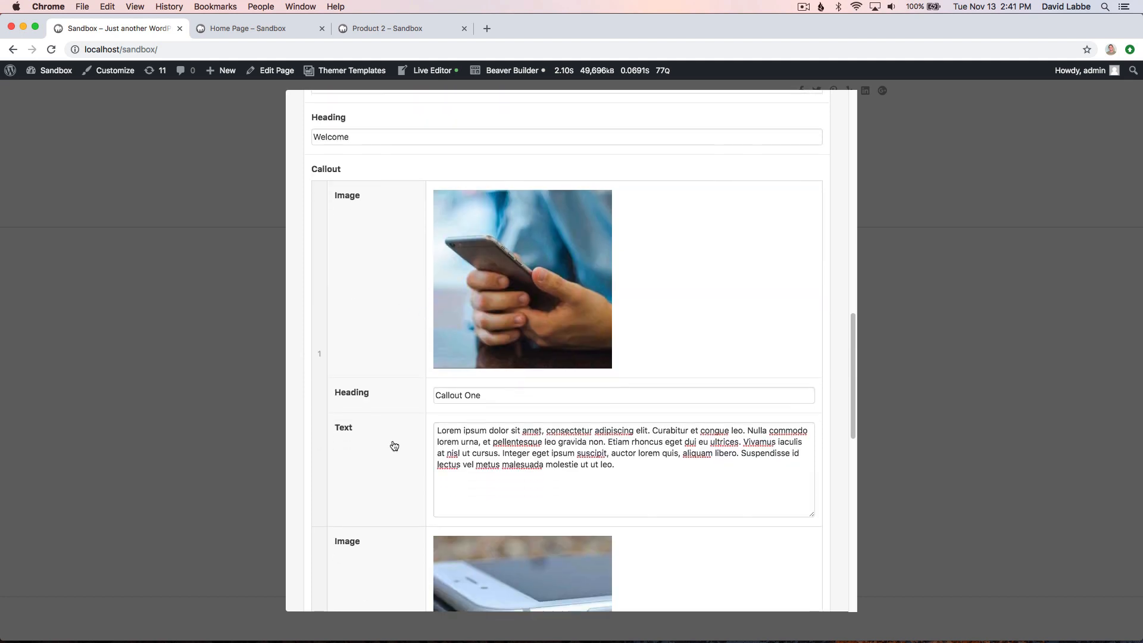
scroll(505, 475, down, 10)
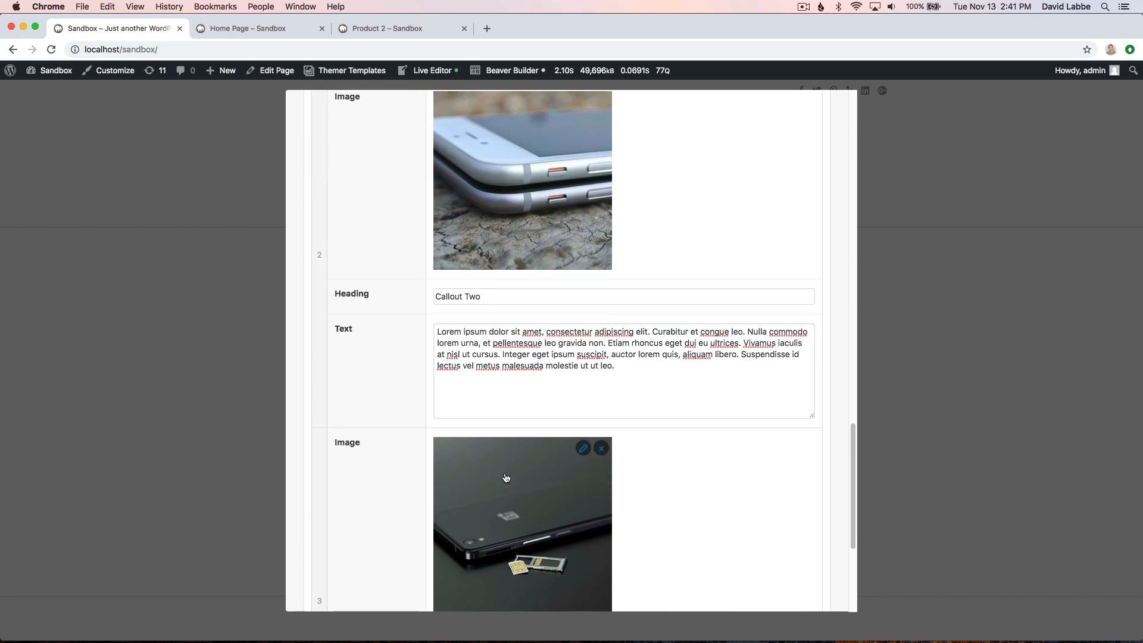
scroll(506, 477, down, 5)
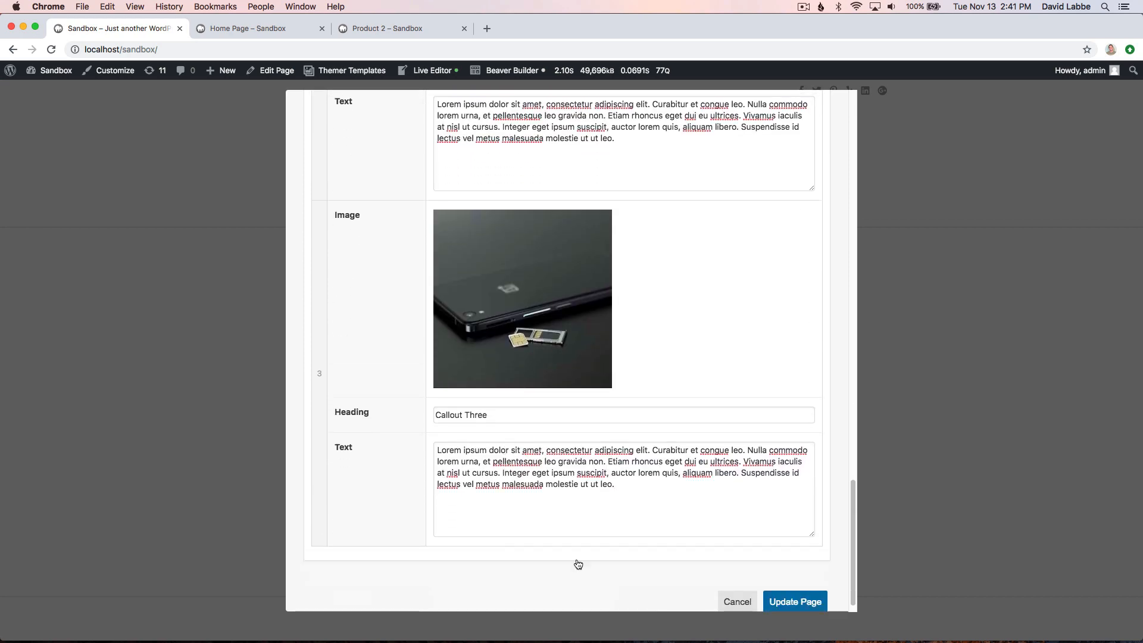
click(799, 587)
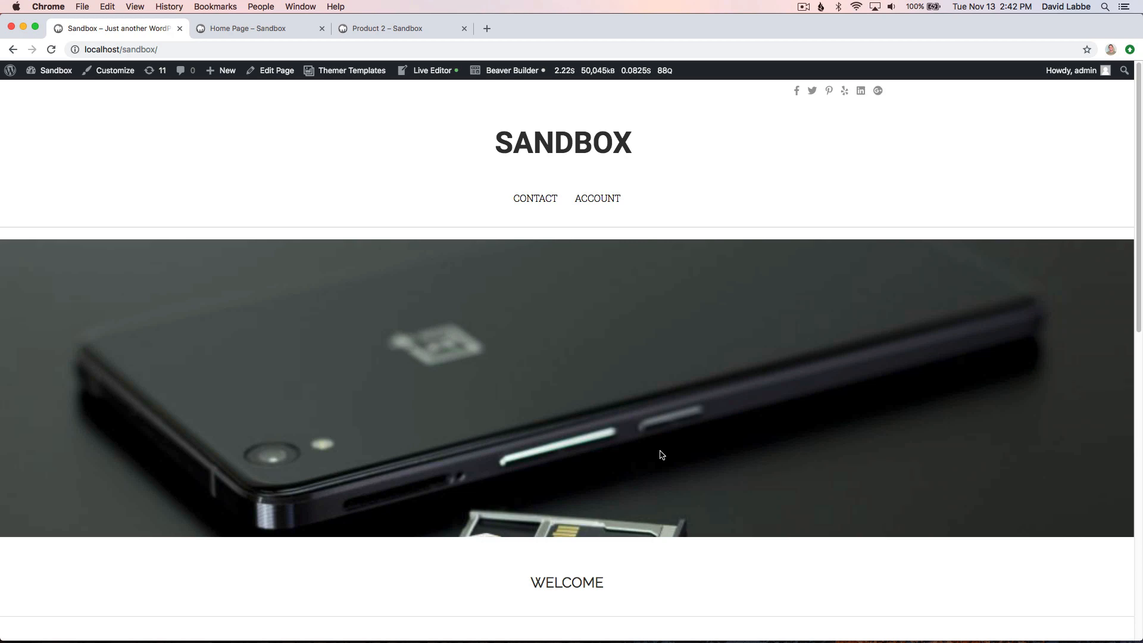
- Look over the Home page's slider, heading, three callouts and footer on the front end
scroll(660, 455, down, 3)
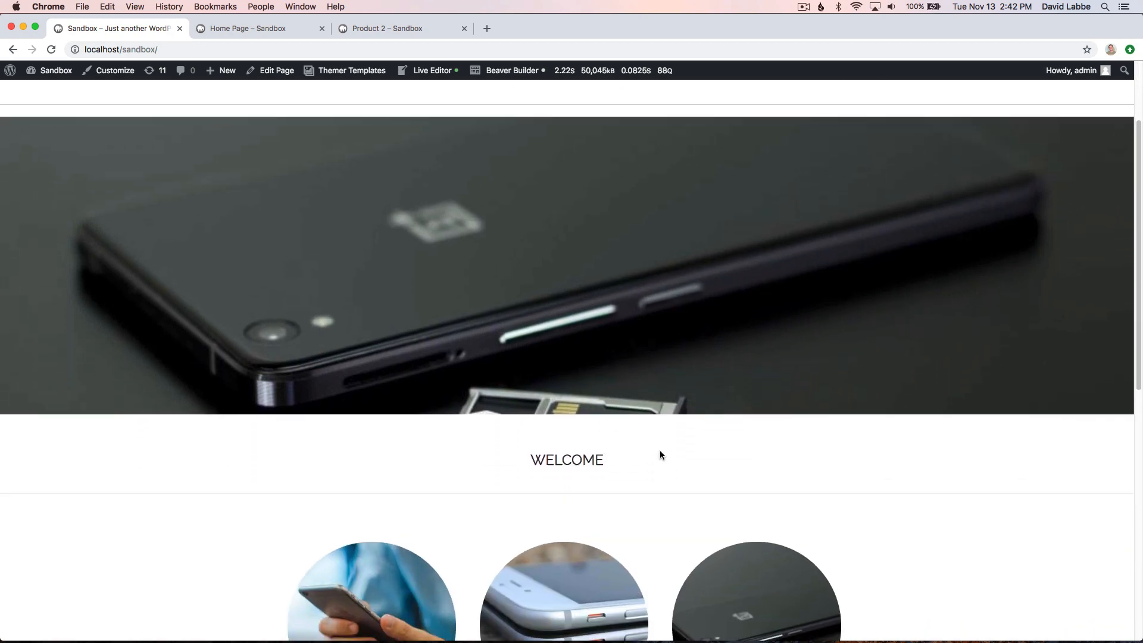
scroll(660, 455, down, 5)
scroll(660, 455, down, 4)
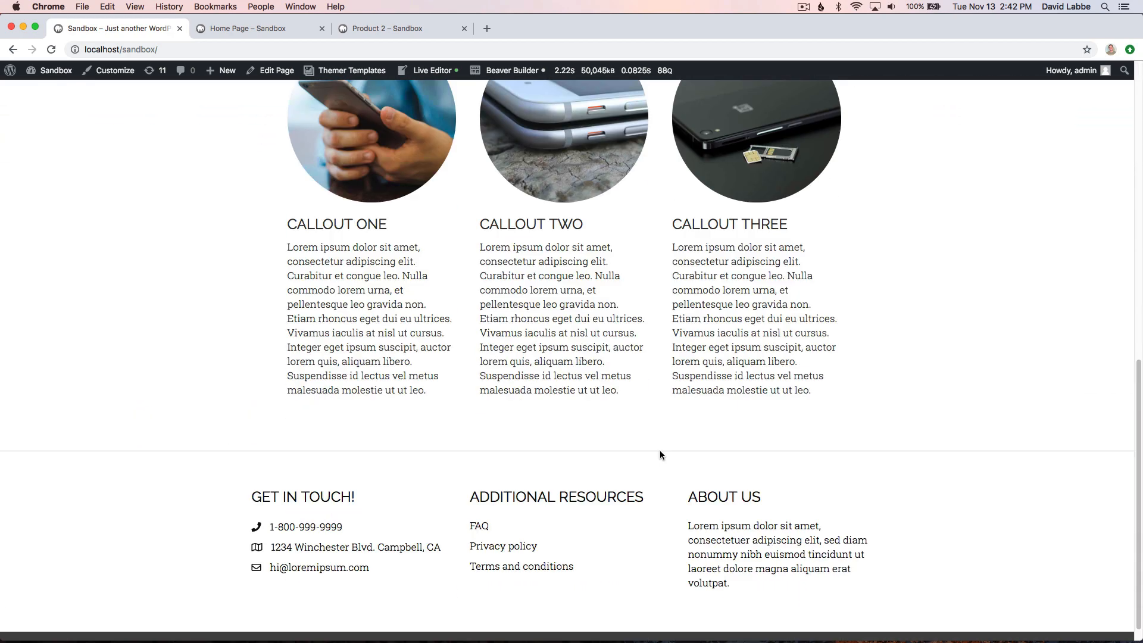
scroll(660, 455, up, 5)
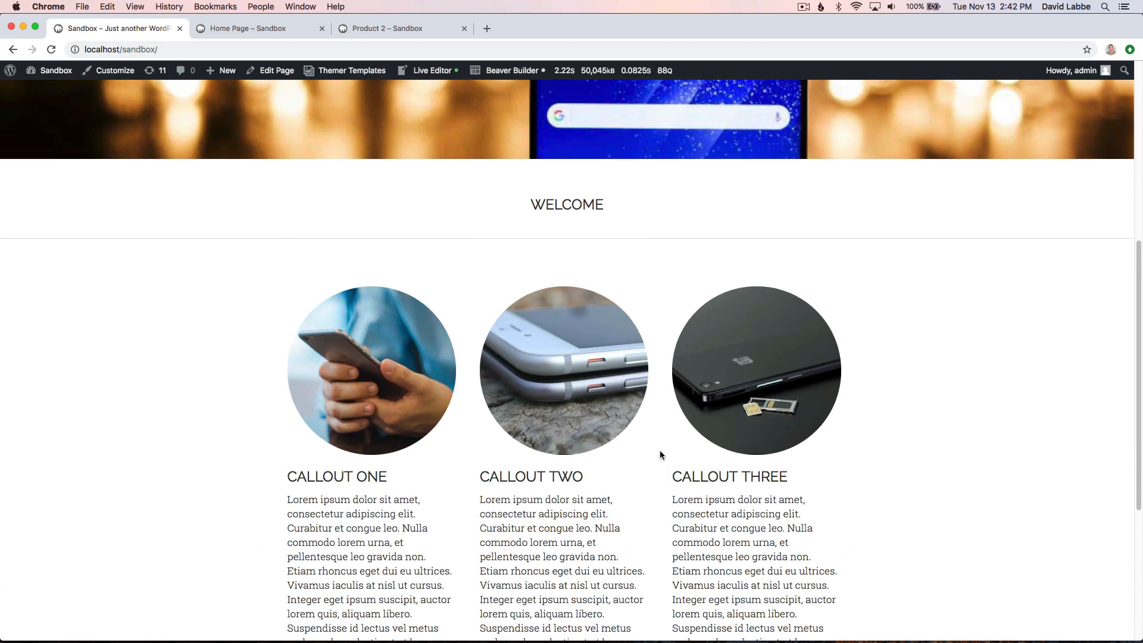
scroll(660, 450, up, 6)
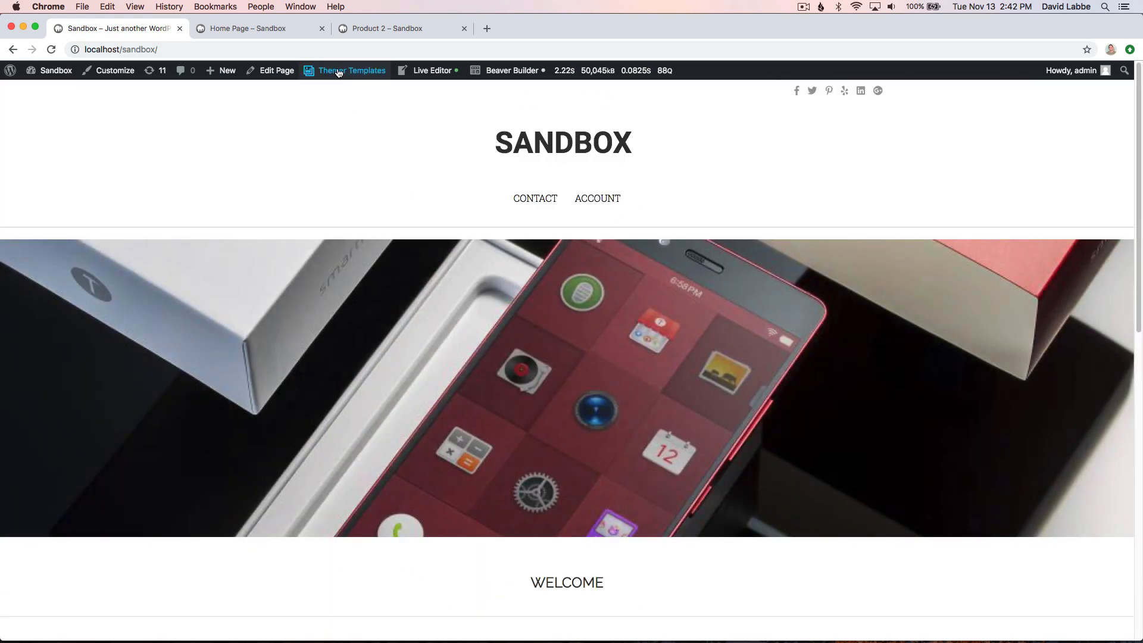
- Open the Home page for front-end editing and add the dark phone close-up, woman on the phone and Sandbox logo images to the slider gallery
mouse_move(333, 70)
click(327, 125)
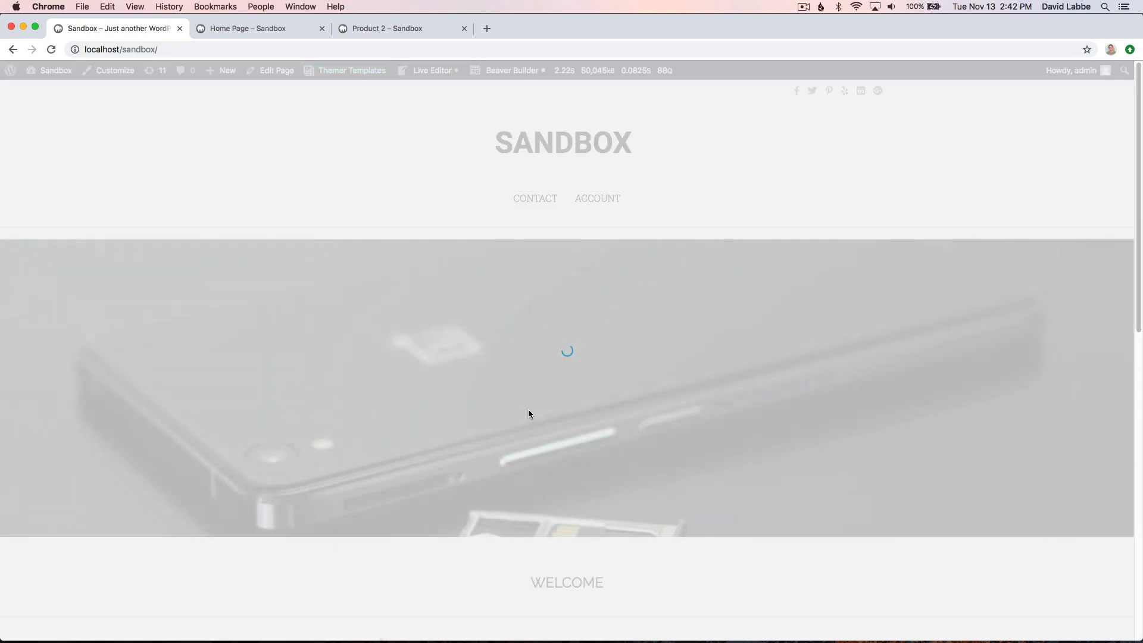
scroll(428, 369, down, 7)
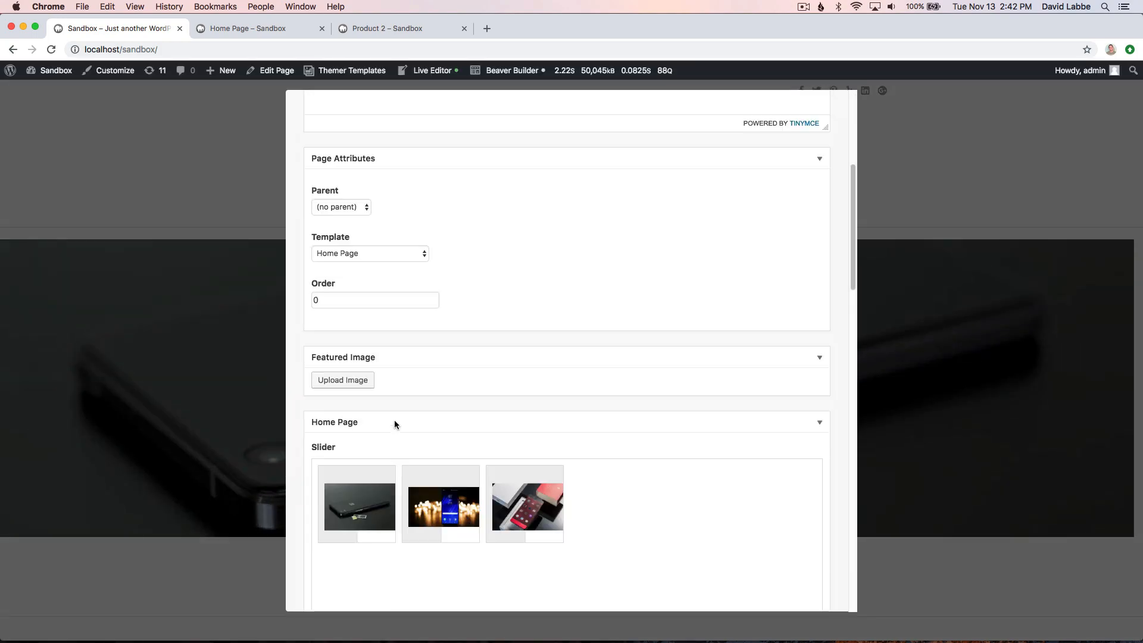
mouse_move(545, 393)
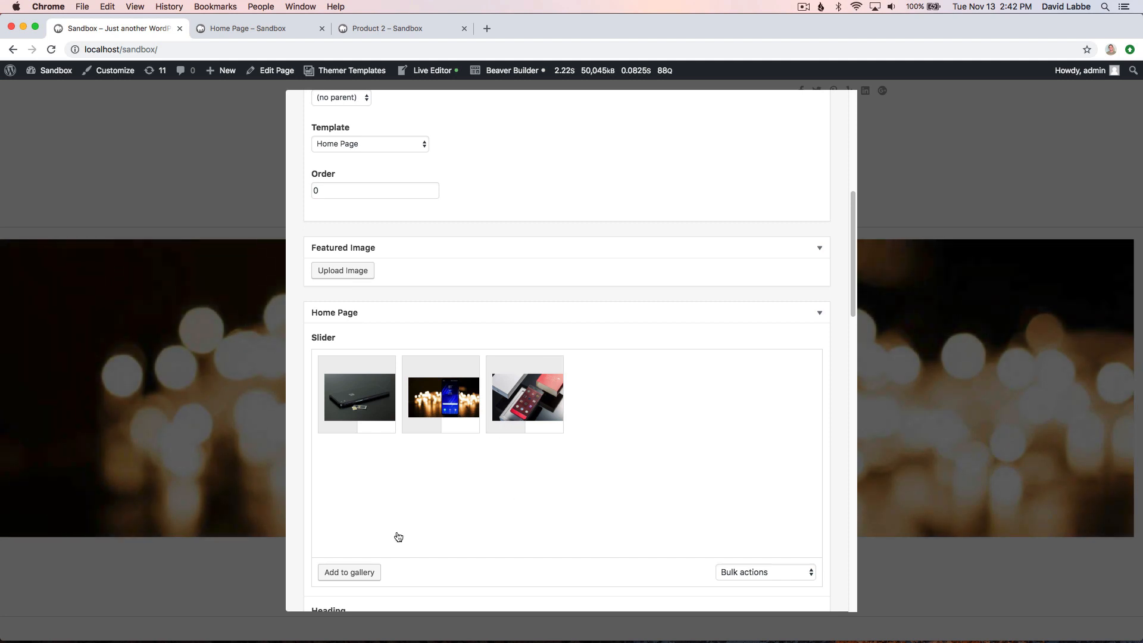
click(351, 572)
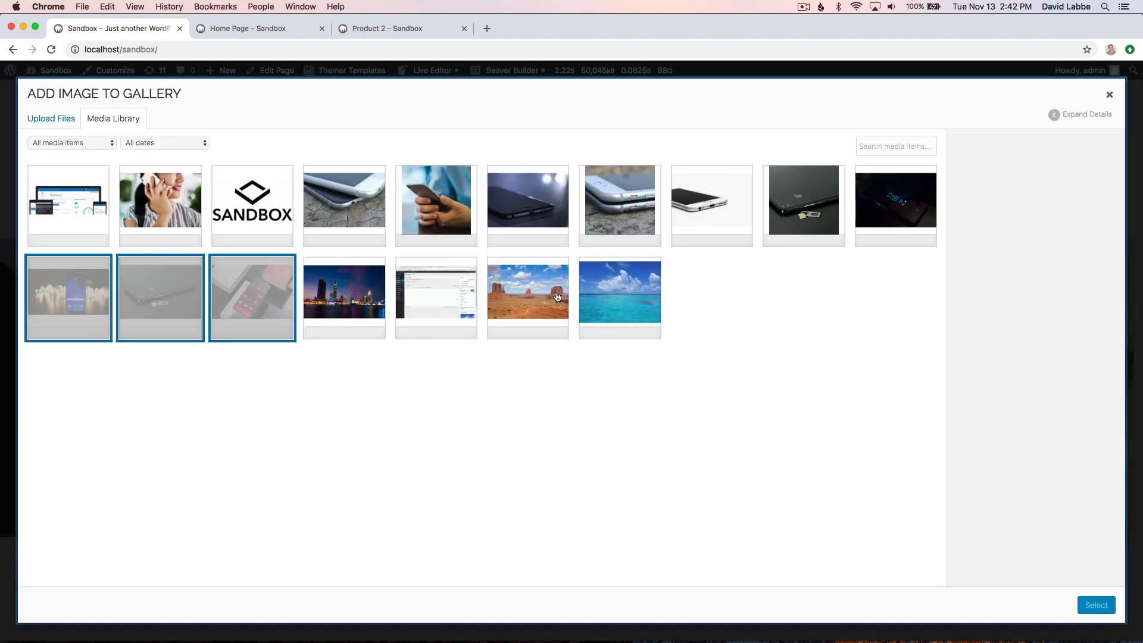
click(512, 214)
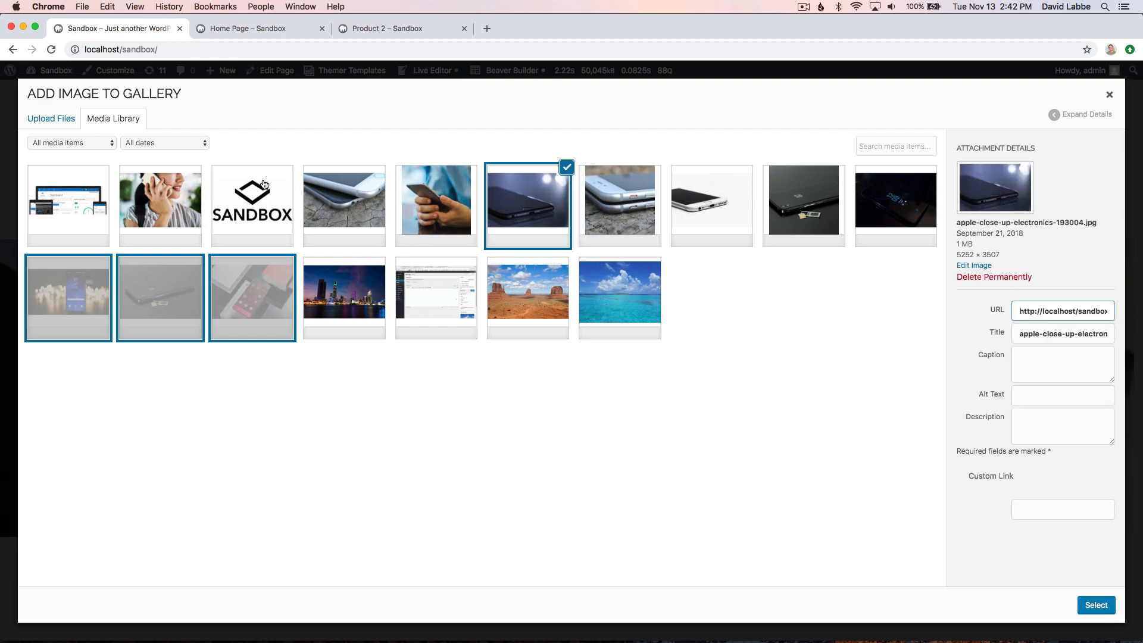
click(185, 200)
click(238, 198)
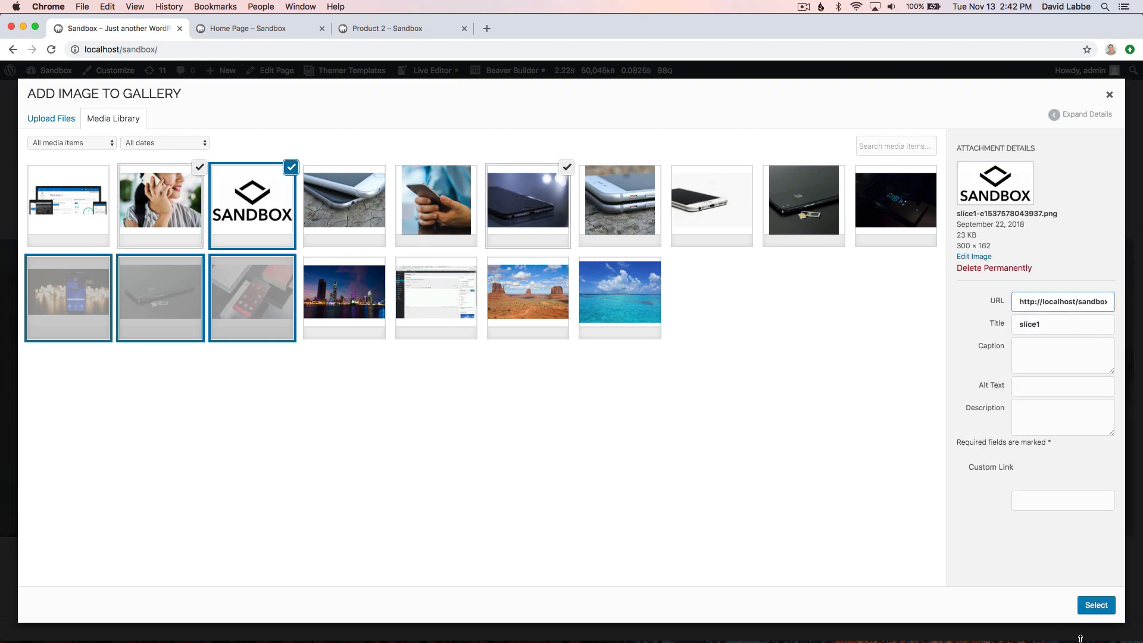
click(1094, 605)
- Update the Home page and check its slider and callouts on the front end
scroll(595, 519, down, 2)
scroll(595, 519, down, 8)
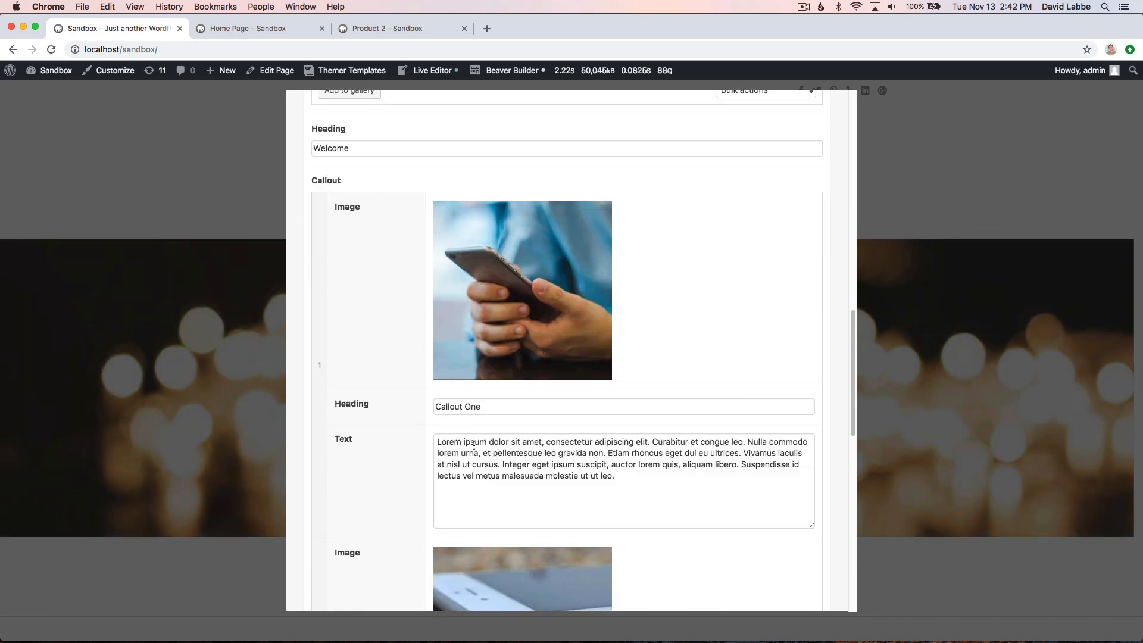
scroll(482, 439, down, 10)
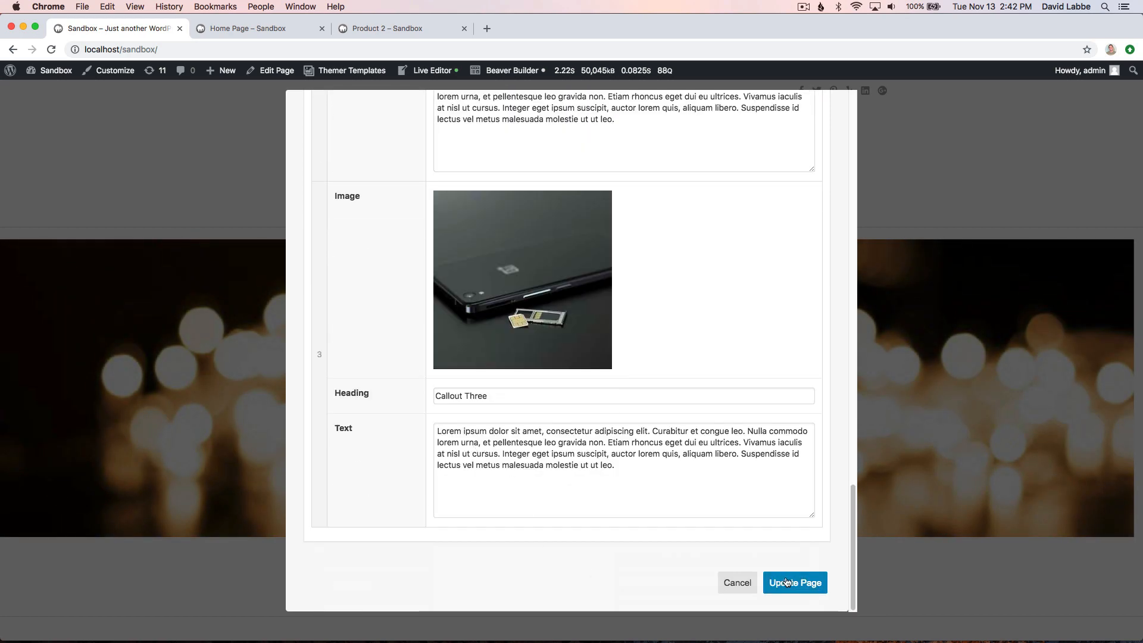
click(786, 581)
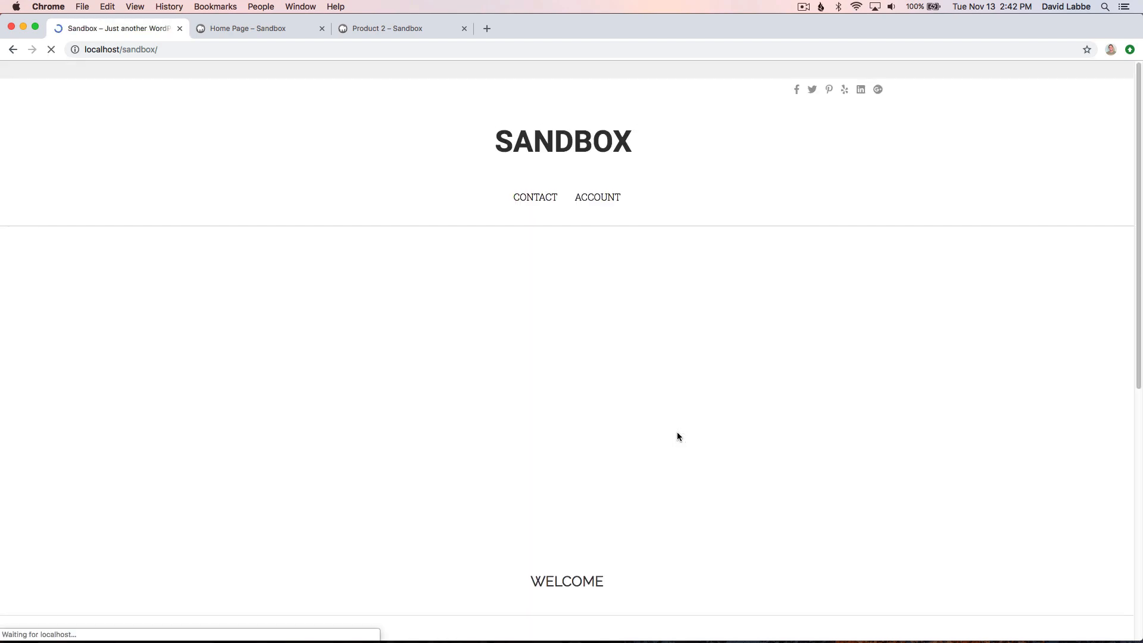
scroll(440, 470, down, 7)
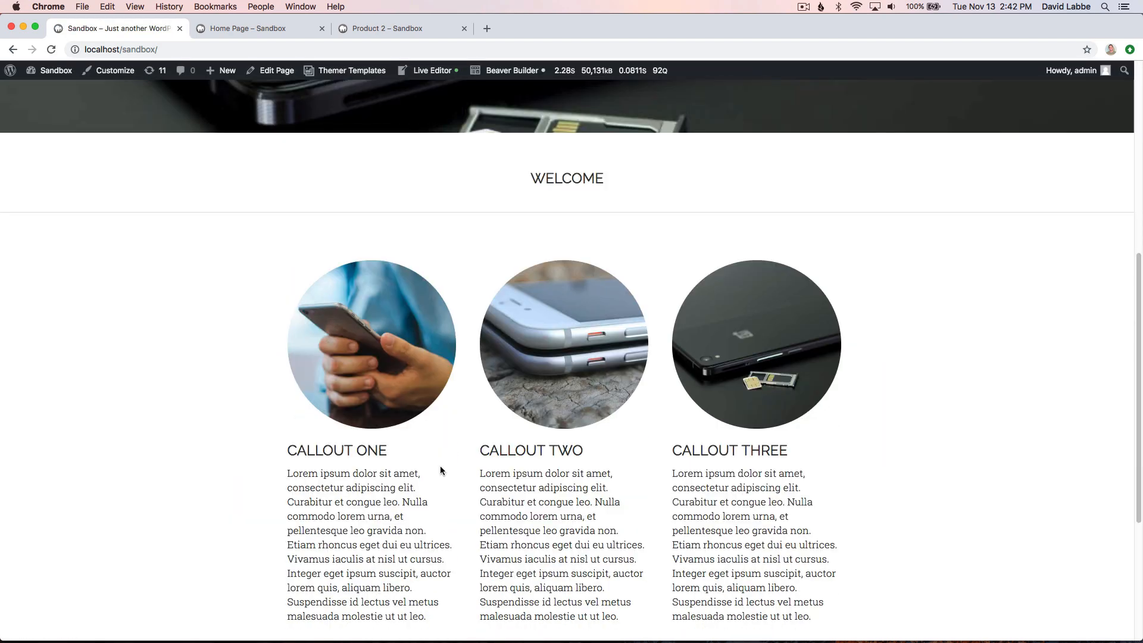
scroll(440, 470, up, 3)
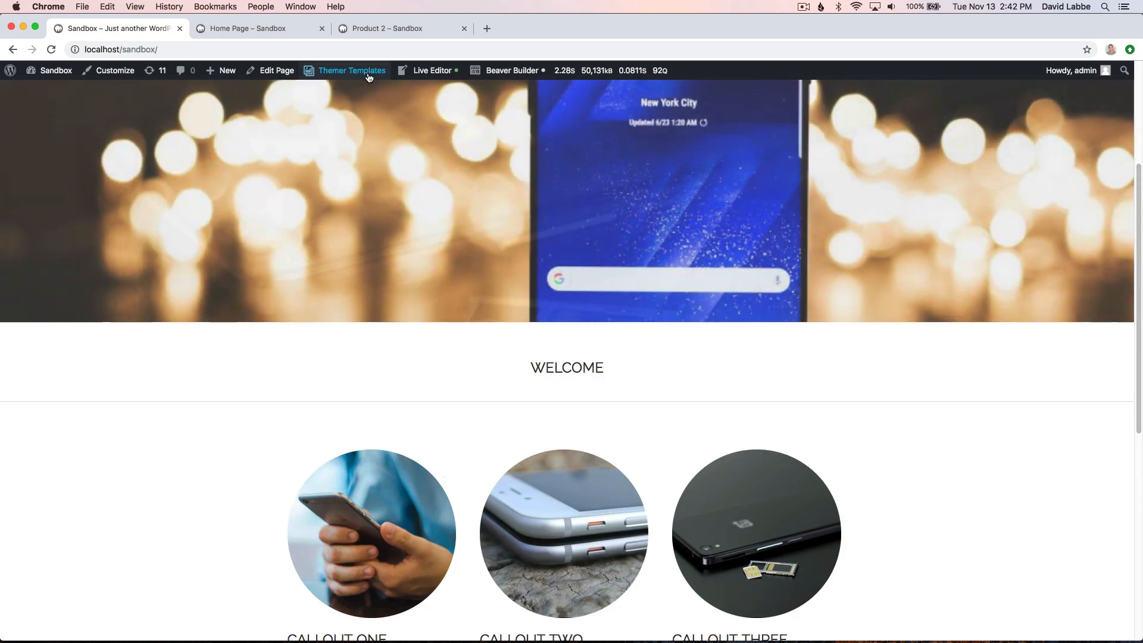
- Reopen the Home page's edit form, look over its title, content editor, page attributes, featured image and custom fields, and cancel without updating
mouse_move(358, 75)
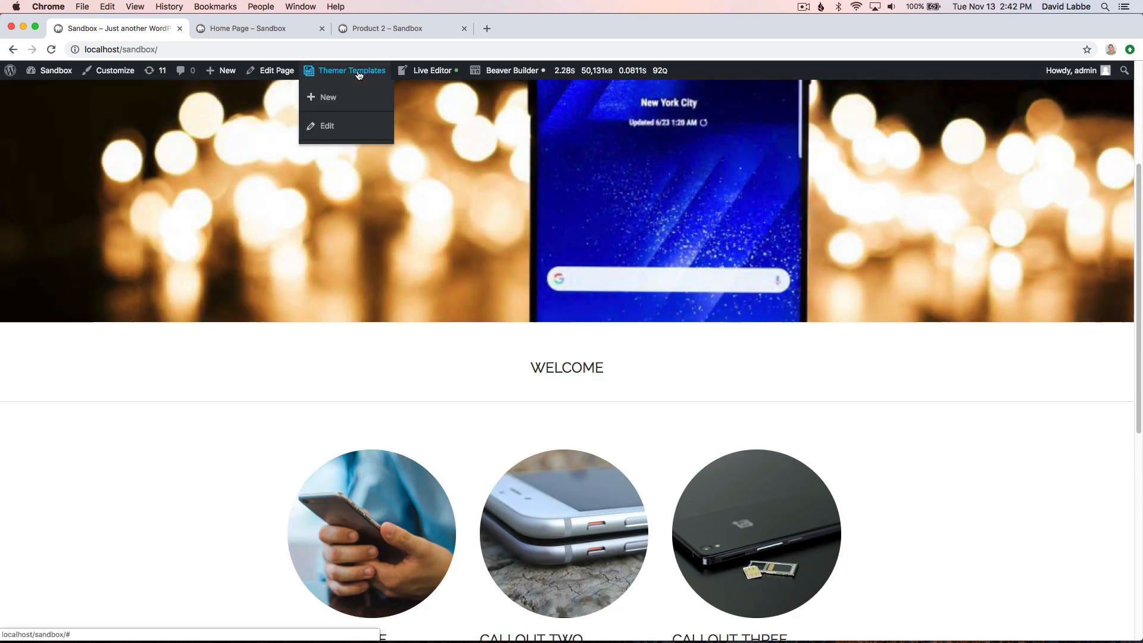
click(326, 126)
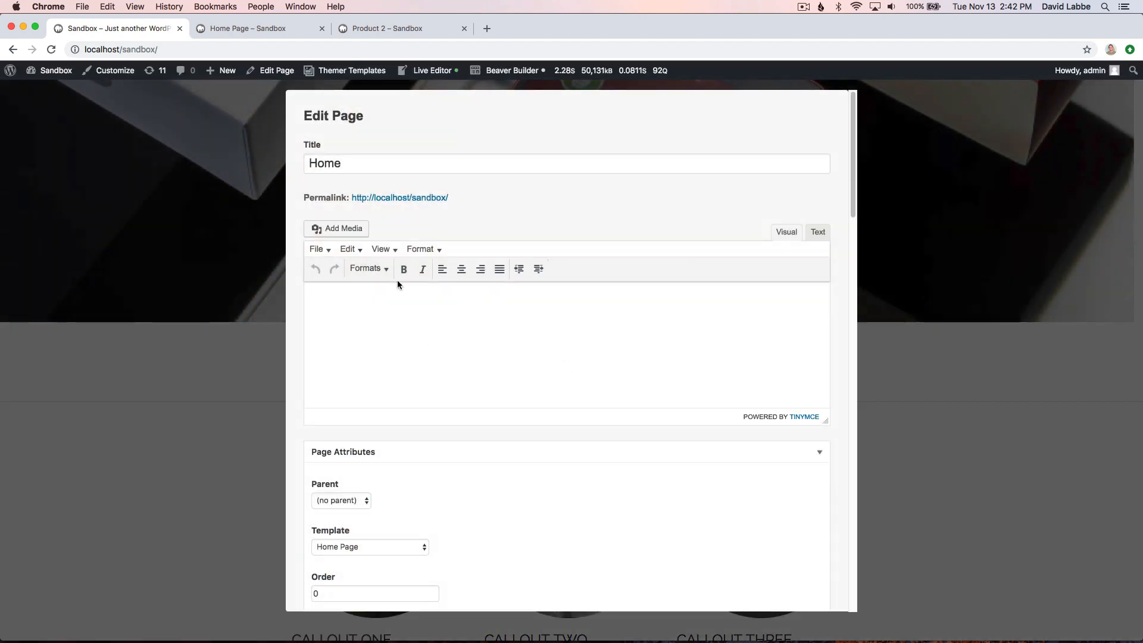
scroll(421, 361, down, 2)
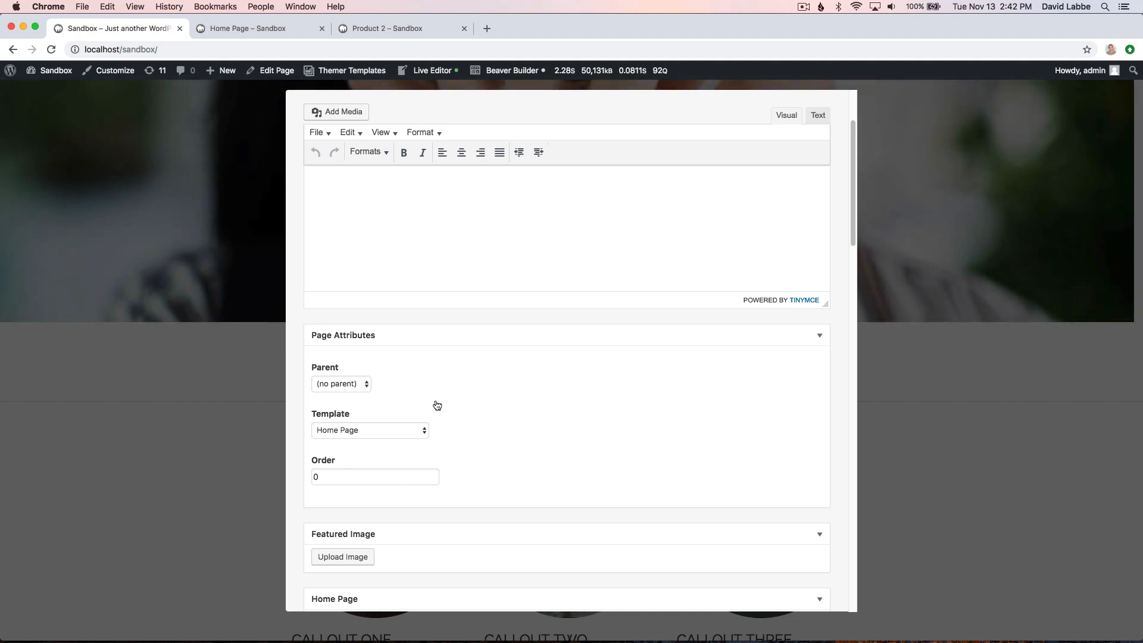
scroll(530, 403, down, 5)
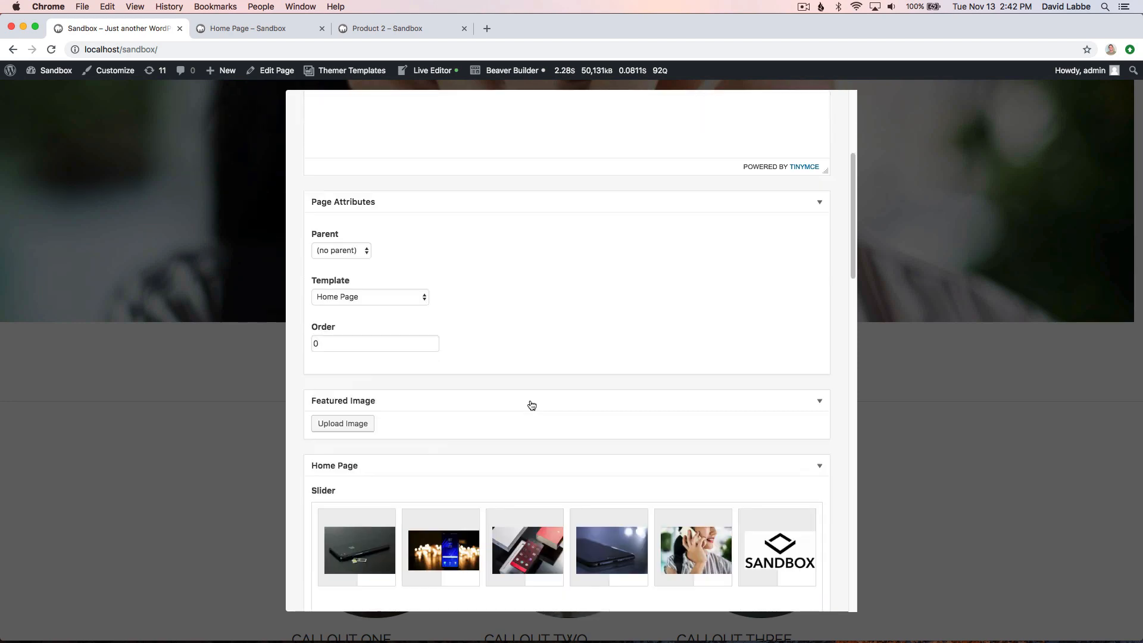
scroll(498, 440, down, 6)
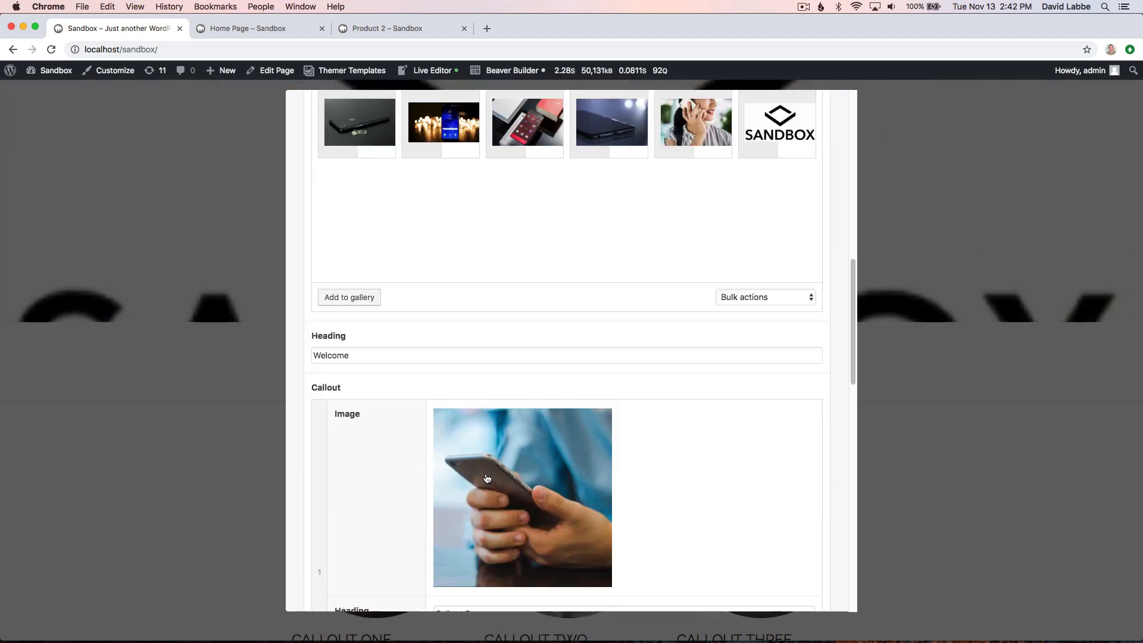
scroll(557, 489, down, 4)
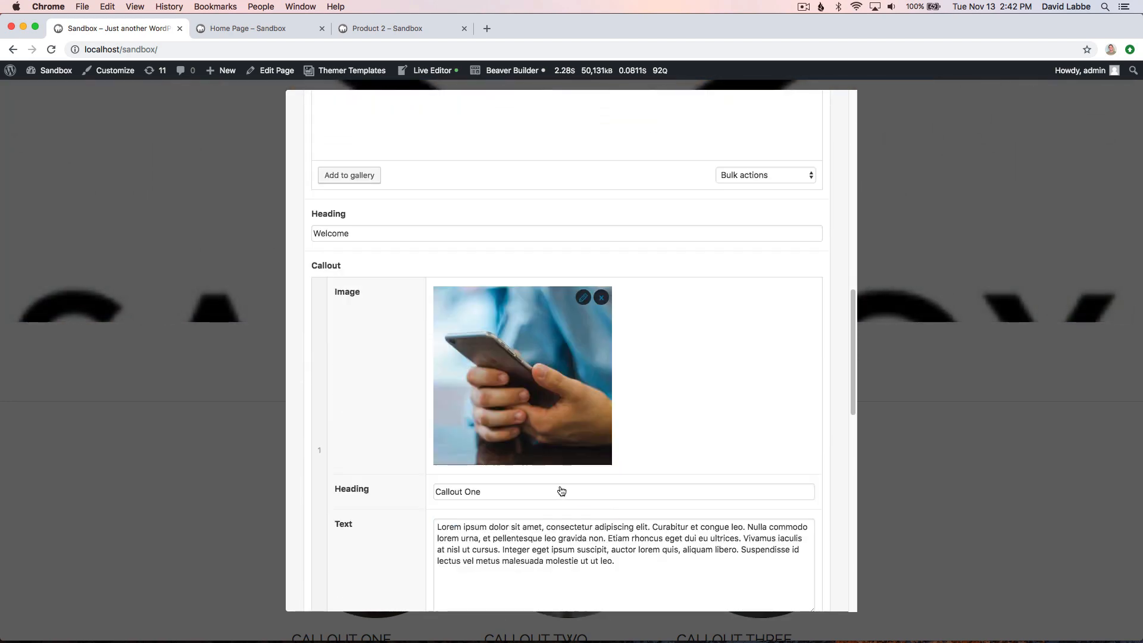
scroll(410, 429, up, 5)
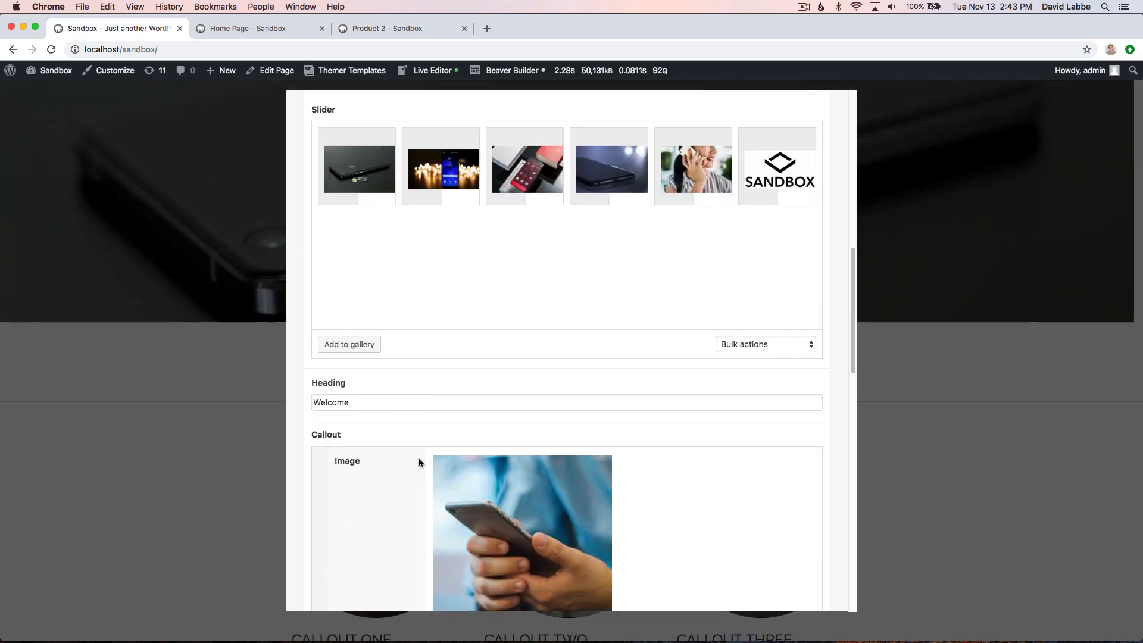
scroll(419, 459, up, 8)
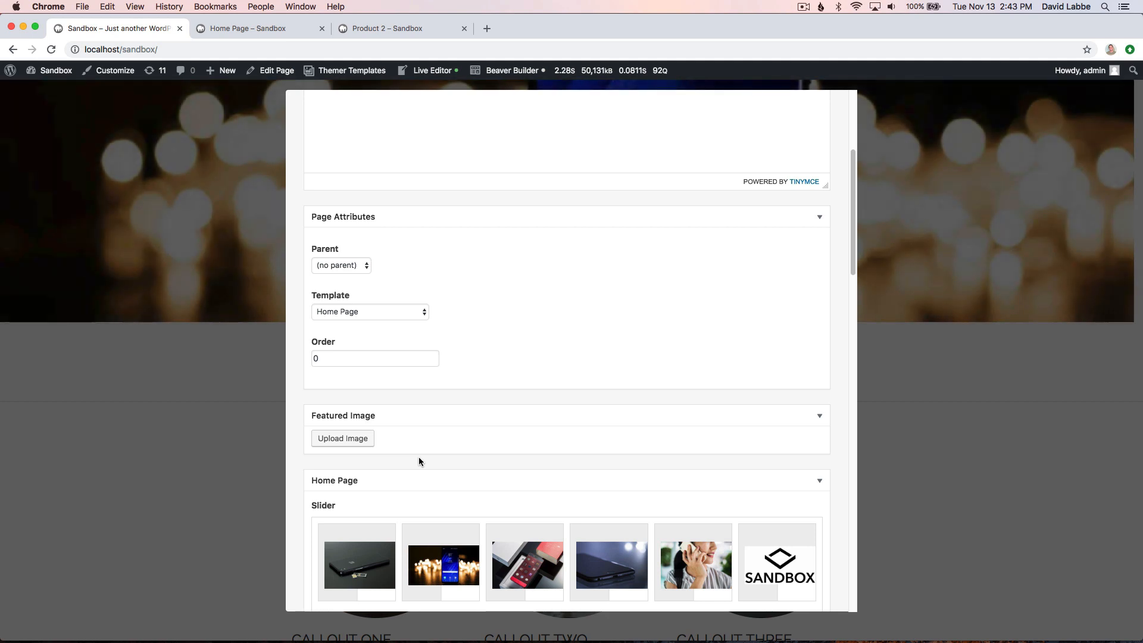
scroll(452, 352, up, 5)
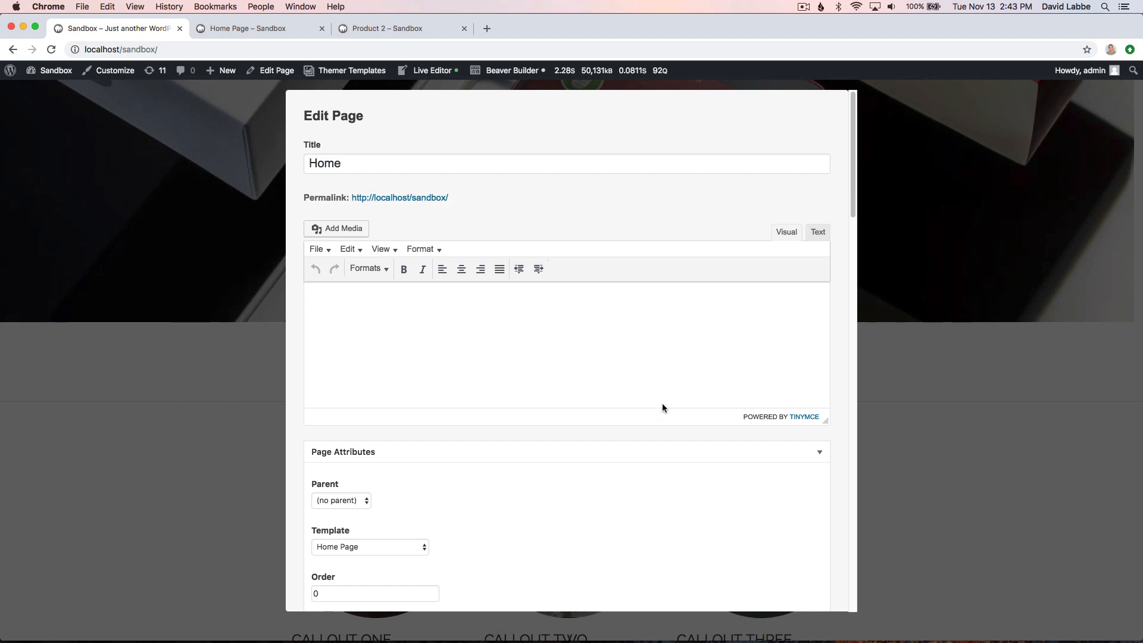
scroll(653, 407, down, 6)
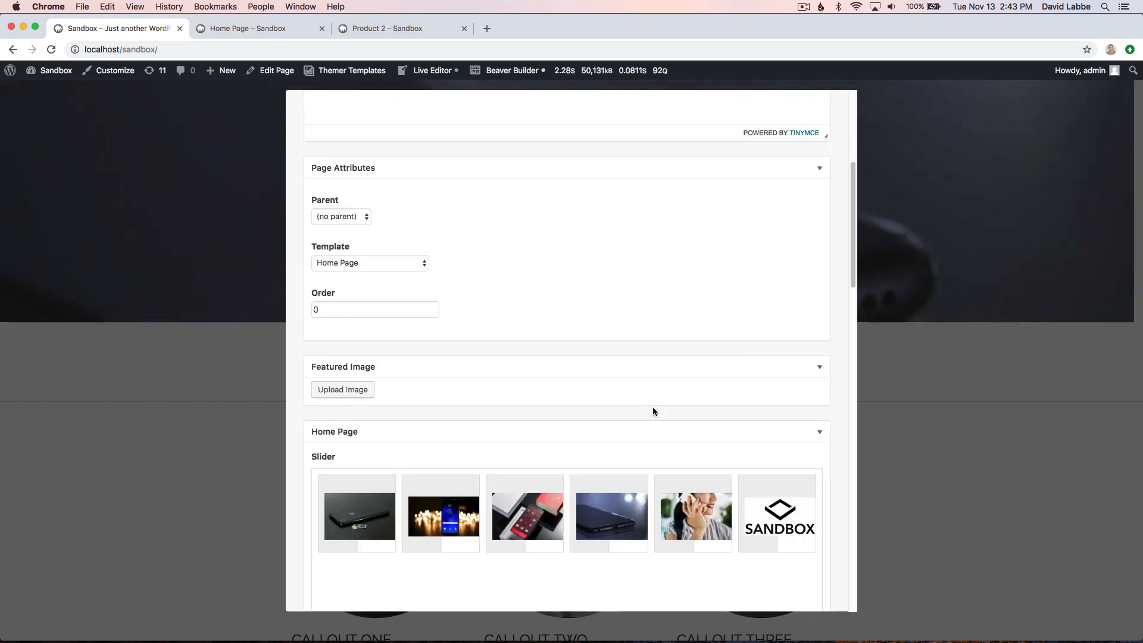
scroll(652, 411, down, 15)
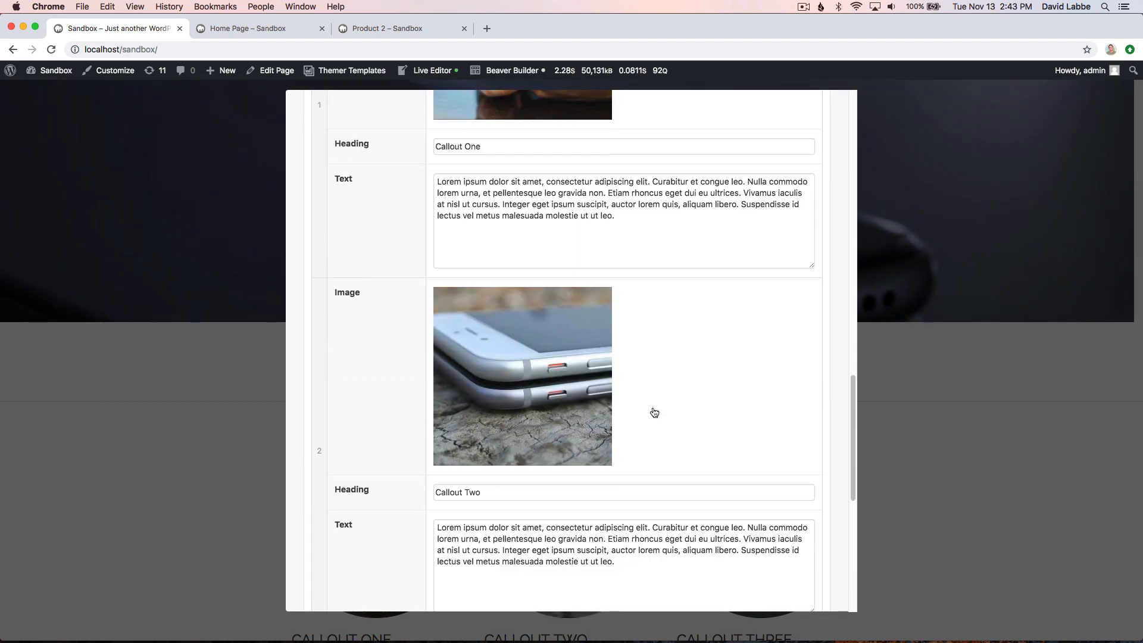
scroll(605, 485, down, 9)
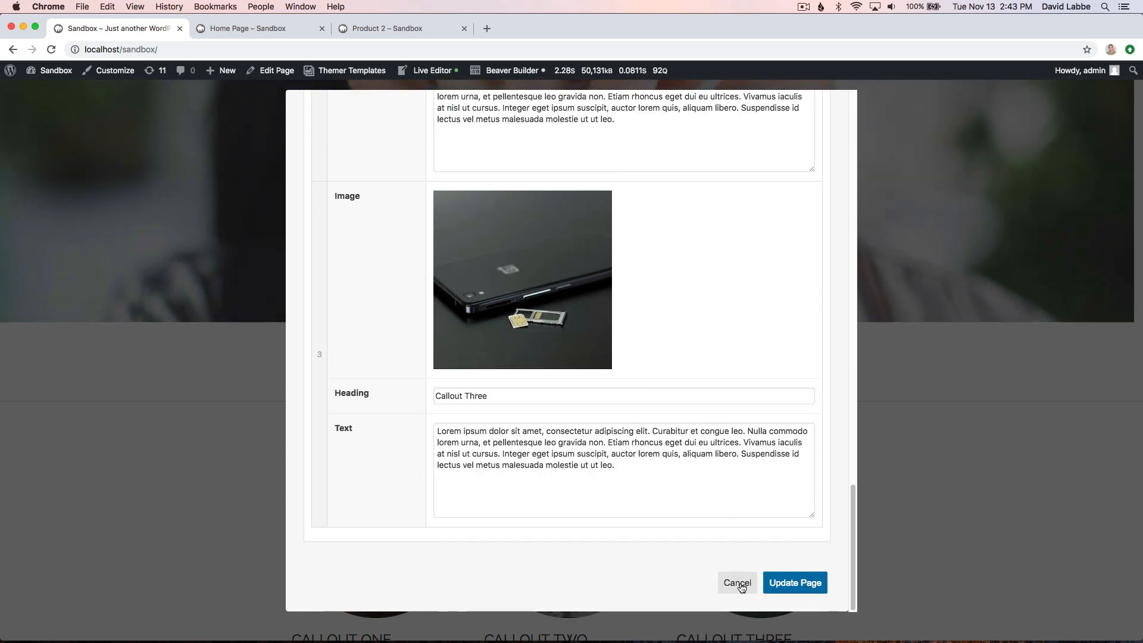
click(738, 582)
- Go to the WordPress dashboard and open the Home Page field group of Advanced Custom Fields for editing
click(273, 28)
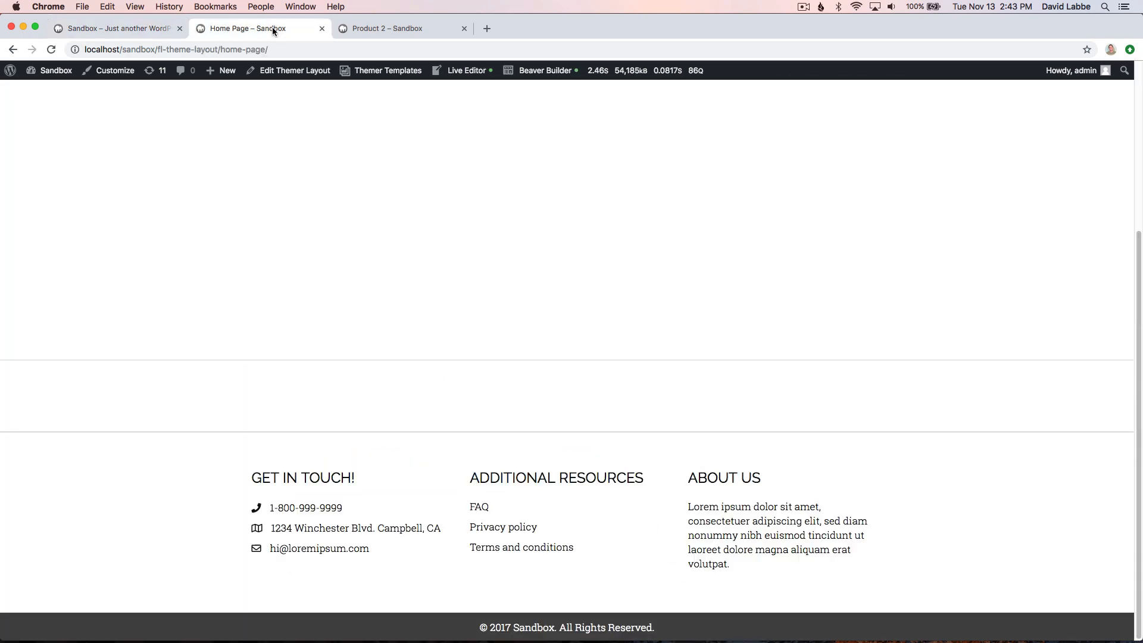
mouse_move(55, 72)
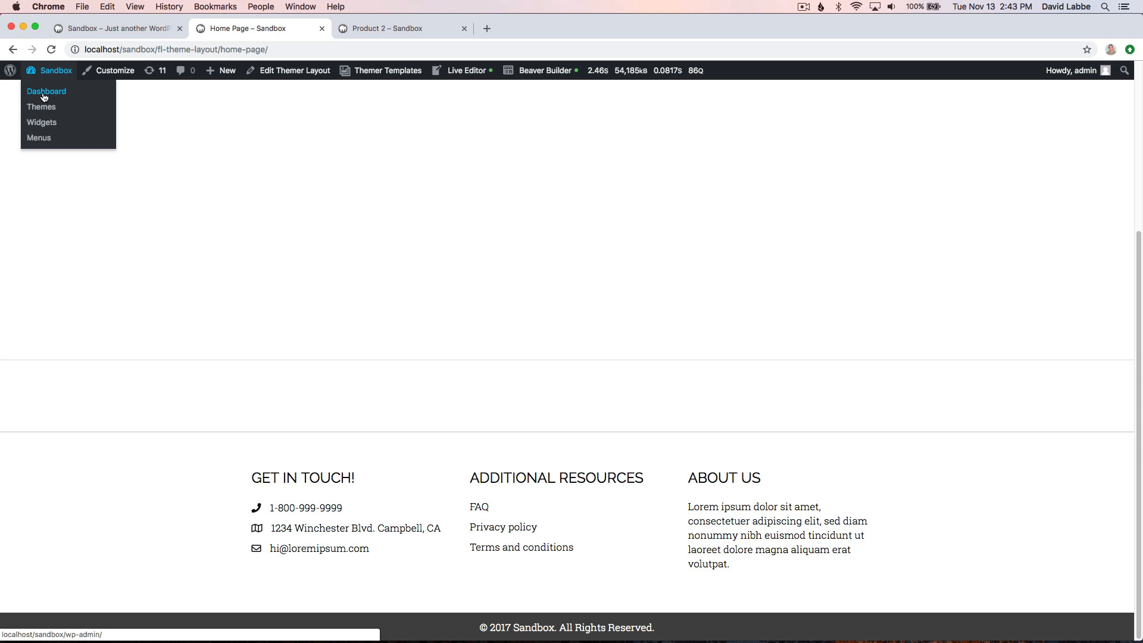
click(48, 107)
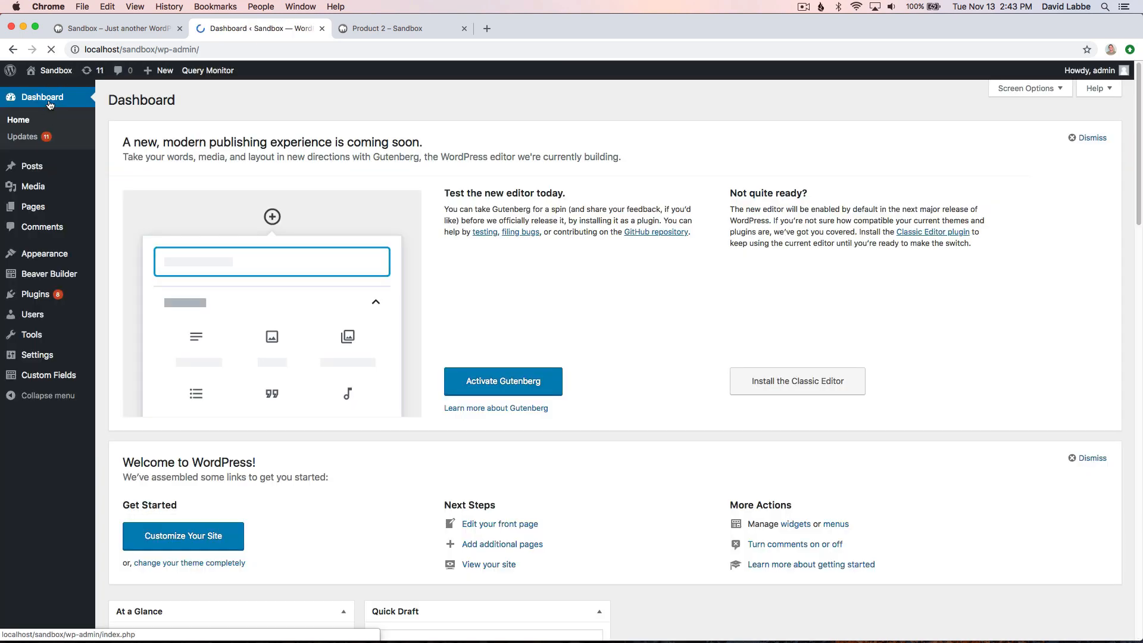
mouse_move(50, 383)
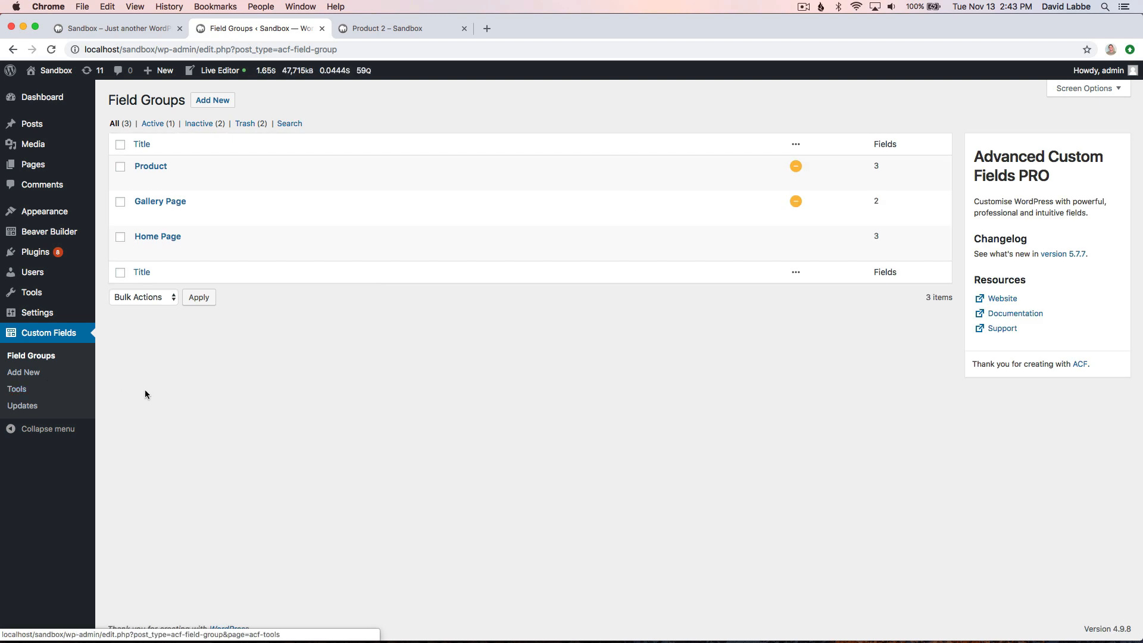
mouse_move(145, 252)
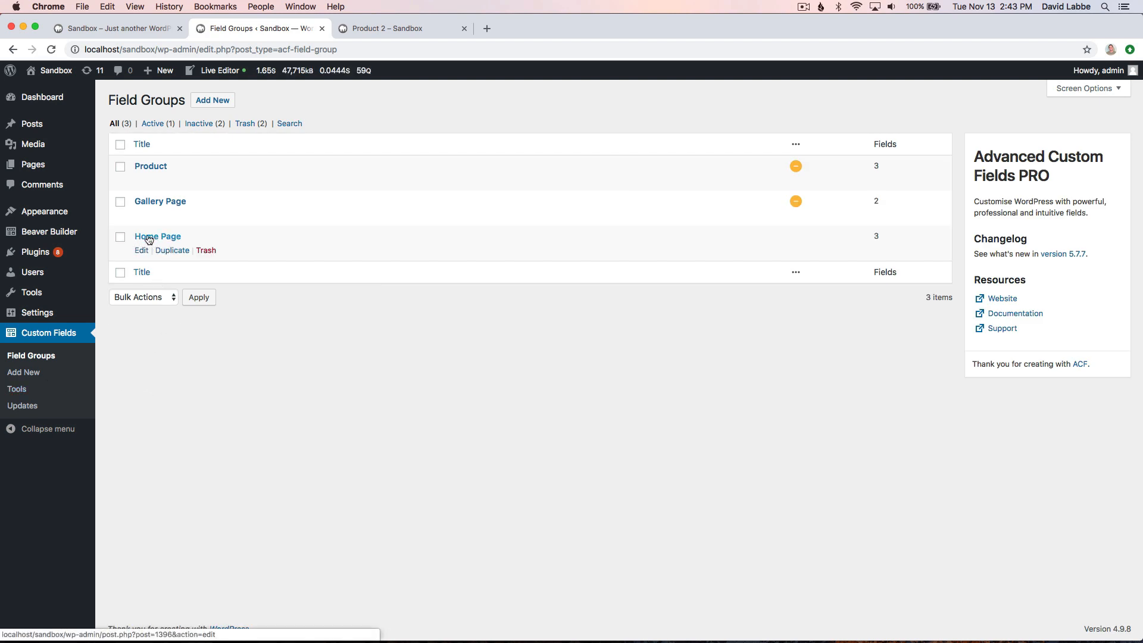
click(143, 251)
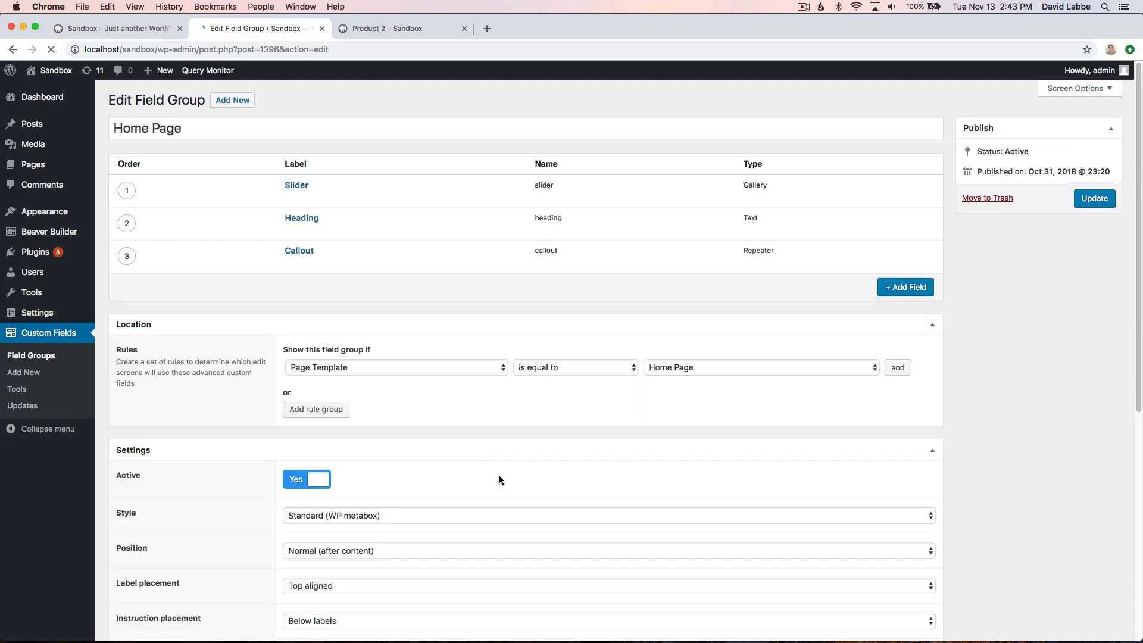
- Hide the permalink, content editor, page attributes, featured image and all other listed items from the edit screen, and update the Home Page field group
scroll(499, 475, down, 3)
scroll(499, 475, down, 4)
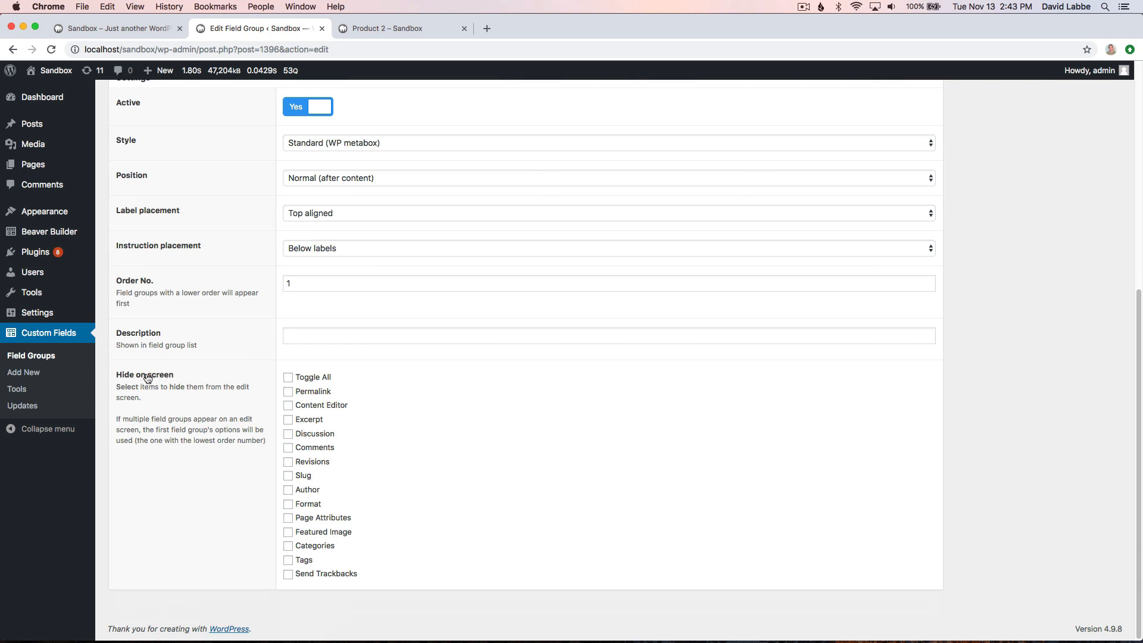
click(288, 391)
click(288, 405)
click(288, 517)
click(289, 533)
click(288, 377)
scroll(686, 481, up, 6)
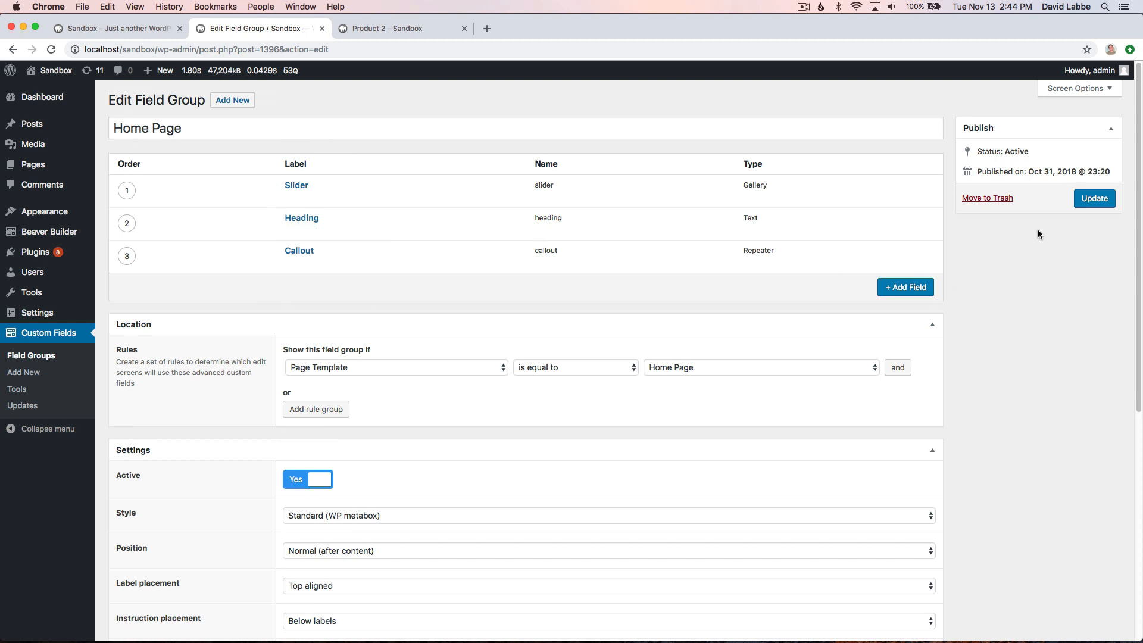
click(1105, 200)
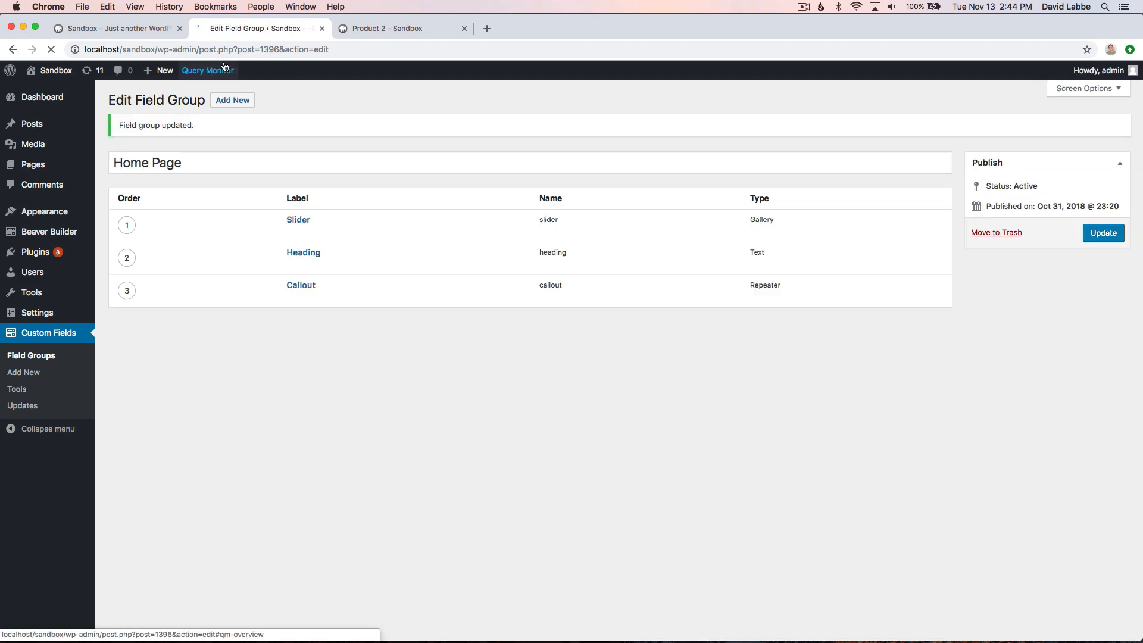
- Return to the front-end Home page, reload it and go to its beginning
click(153, 29)
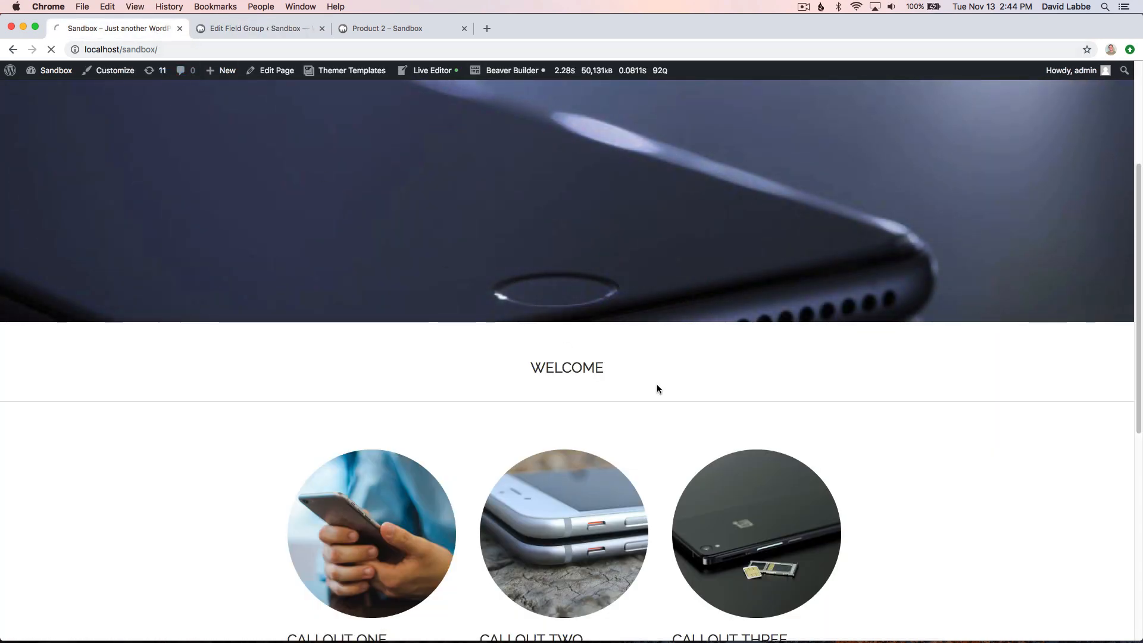
key(super+r)
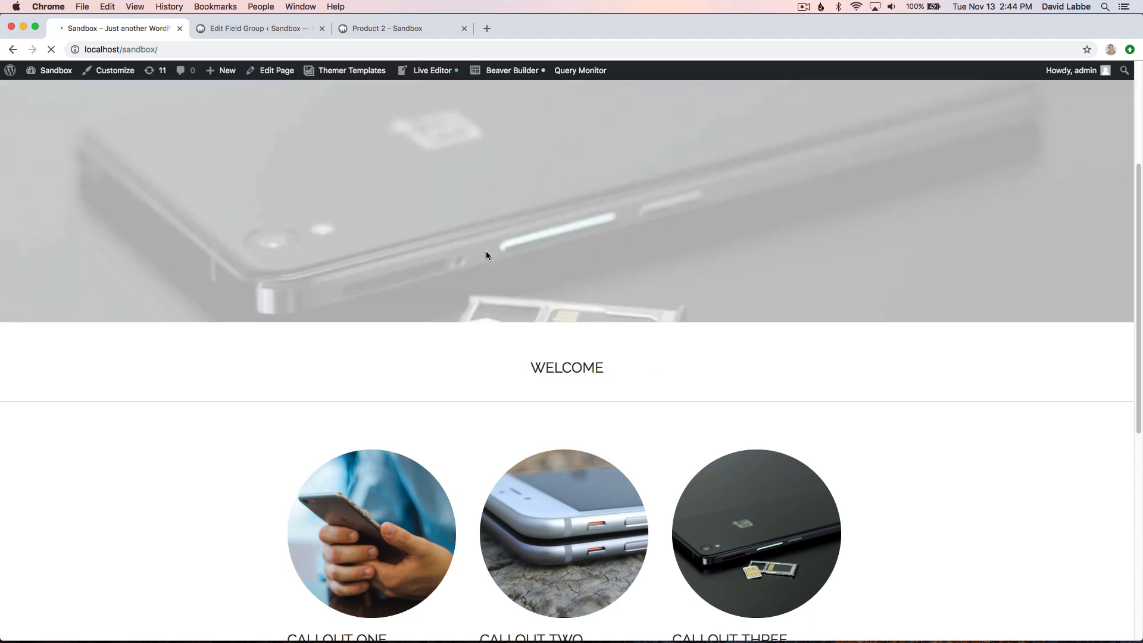
scroll(362, 84, up, 4)
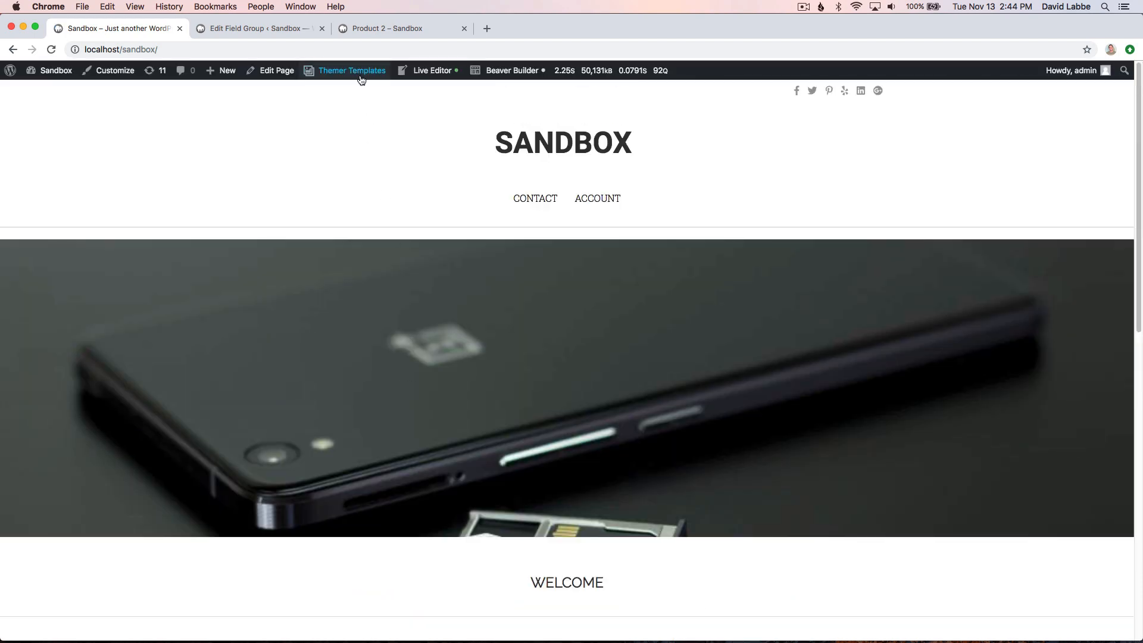
- Open the Home page's front-end edit form, review its slider, heading and callout fields, and collapse the Home Page field group
mouse_move(351, 72)
click(330, 123)
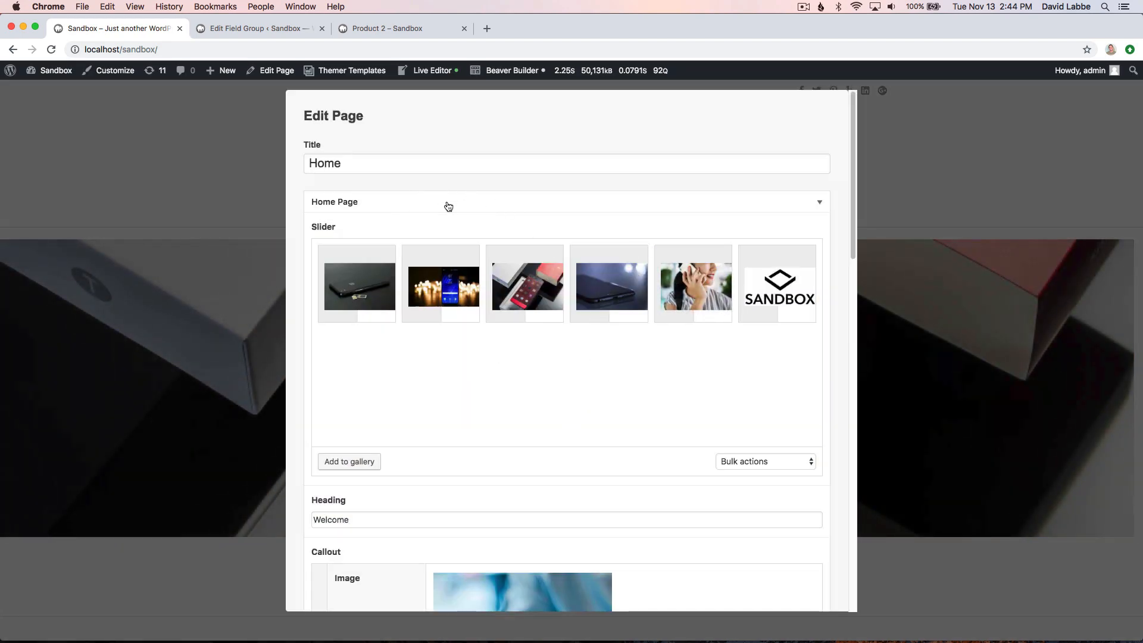
scroll(486, 395, down, 12)
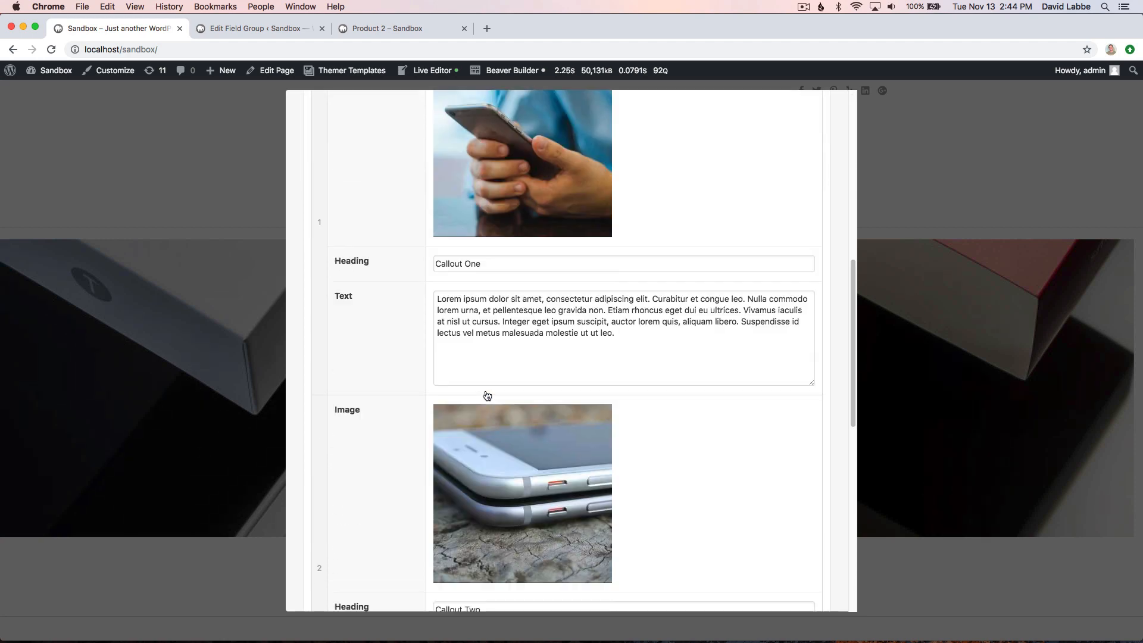
scroll(487, 395, down, 6)
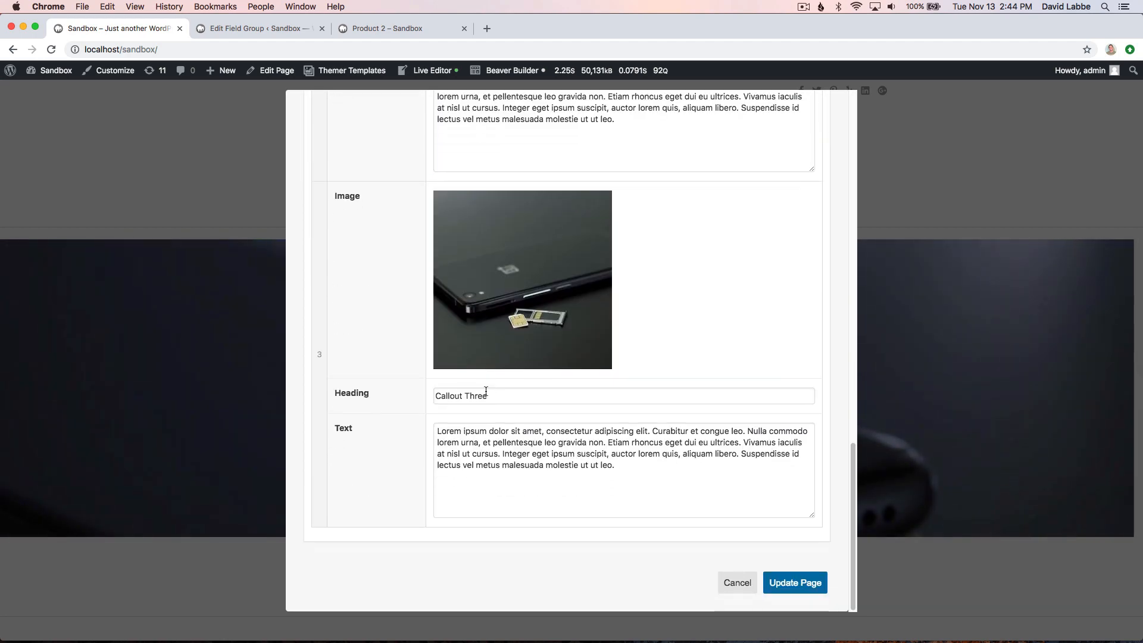
scroll(486, 391, up, 12)
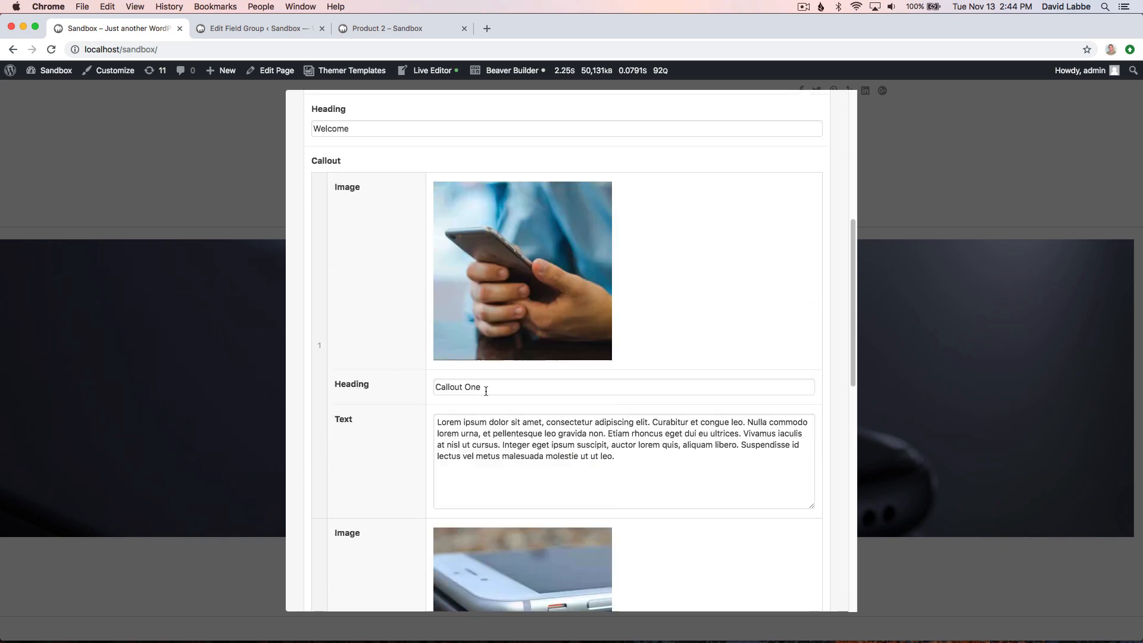
scroll(486, 391, up, 8)
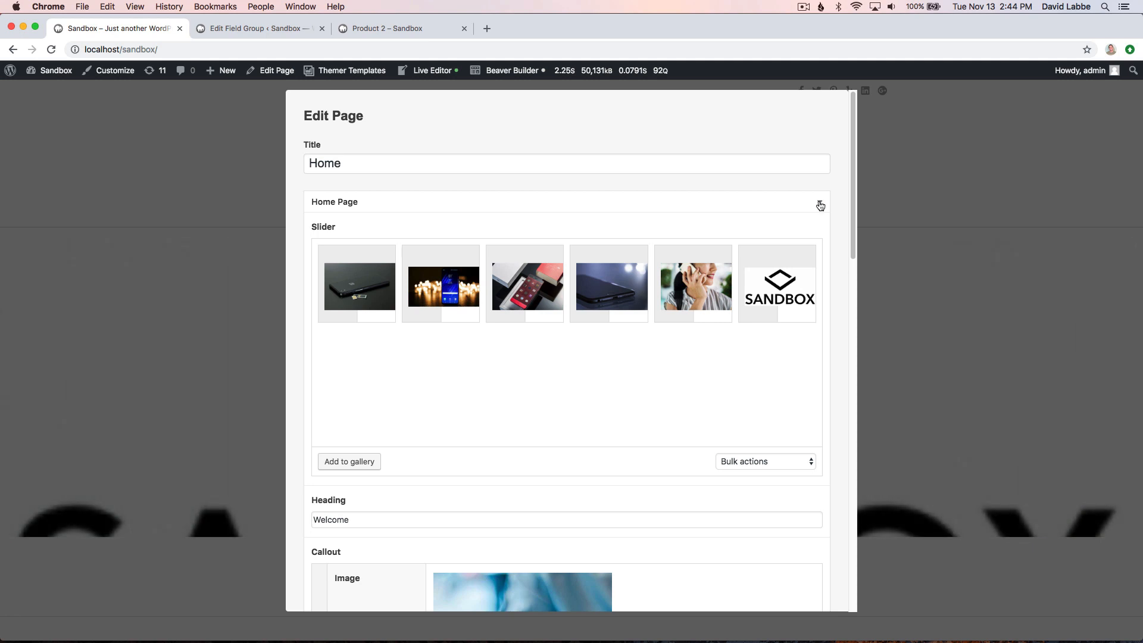
click(820, 205)
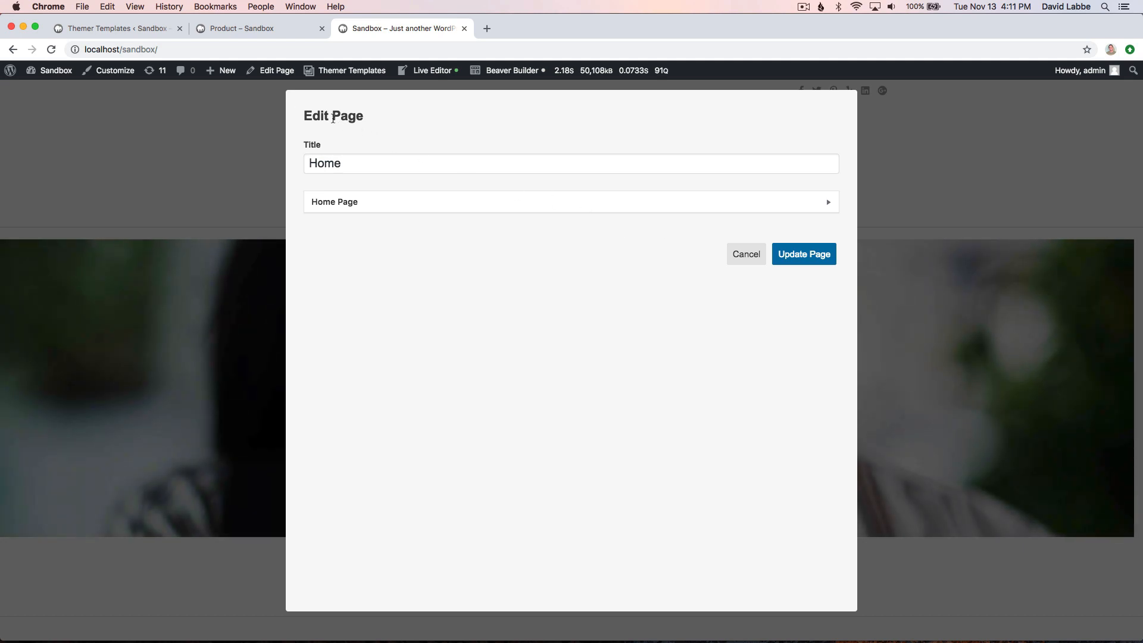
- Go to the Themer Templates settings in the WordPress dashboard and open the User Access options
mouse_move(228, 81)
click(130, 27)
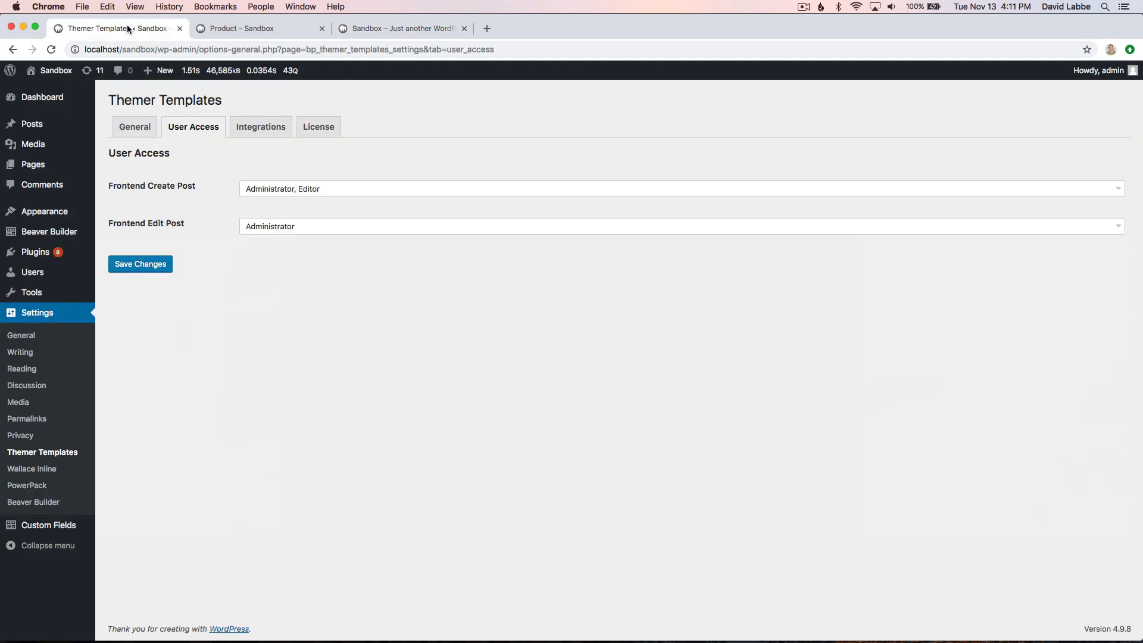
click(39, 454)
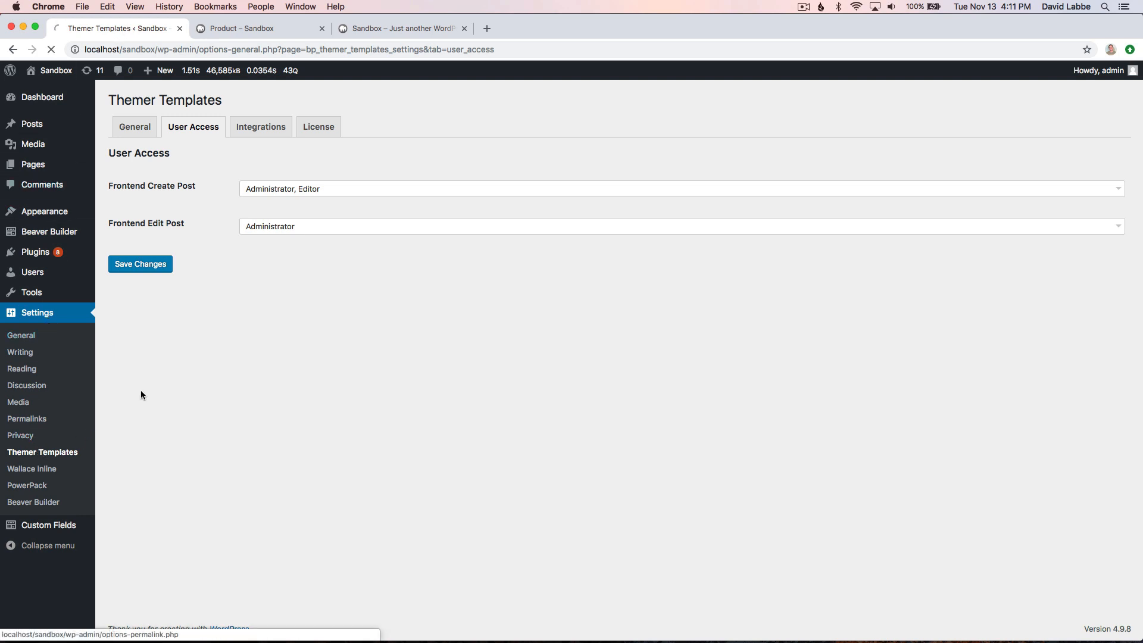
click(196, 128)
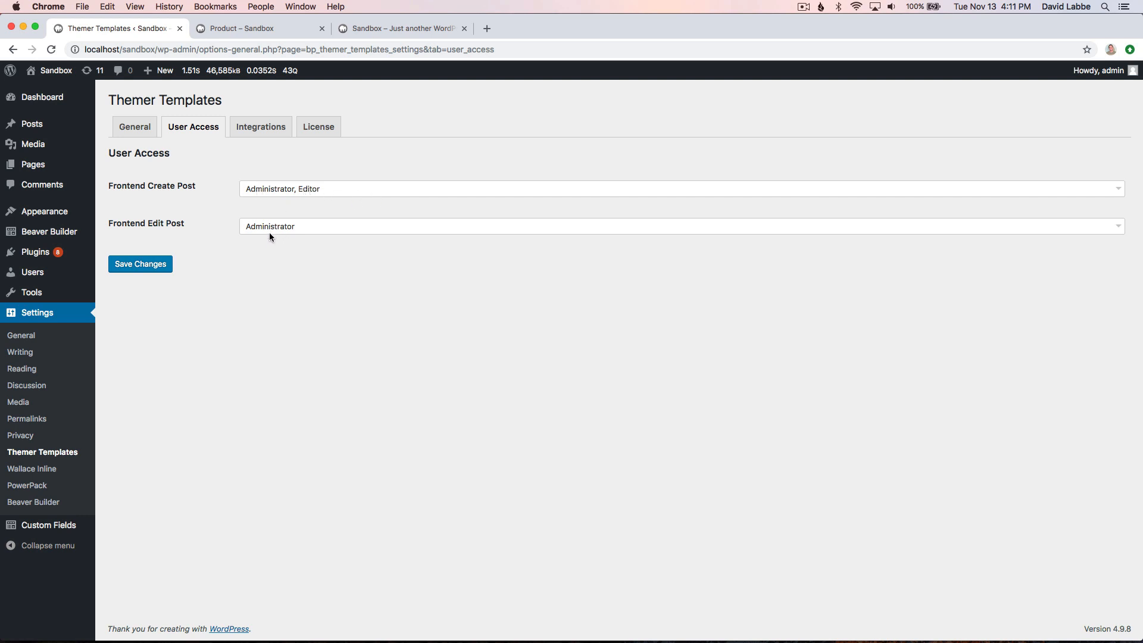
- Remove Administrator from the Frontend Create Post roles, leaving Editor selected, and save the changes
click(292, 190)
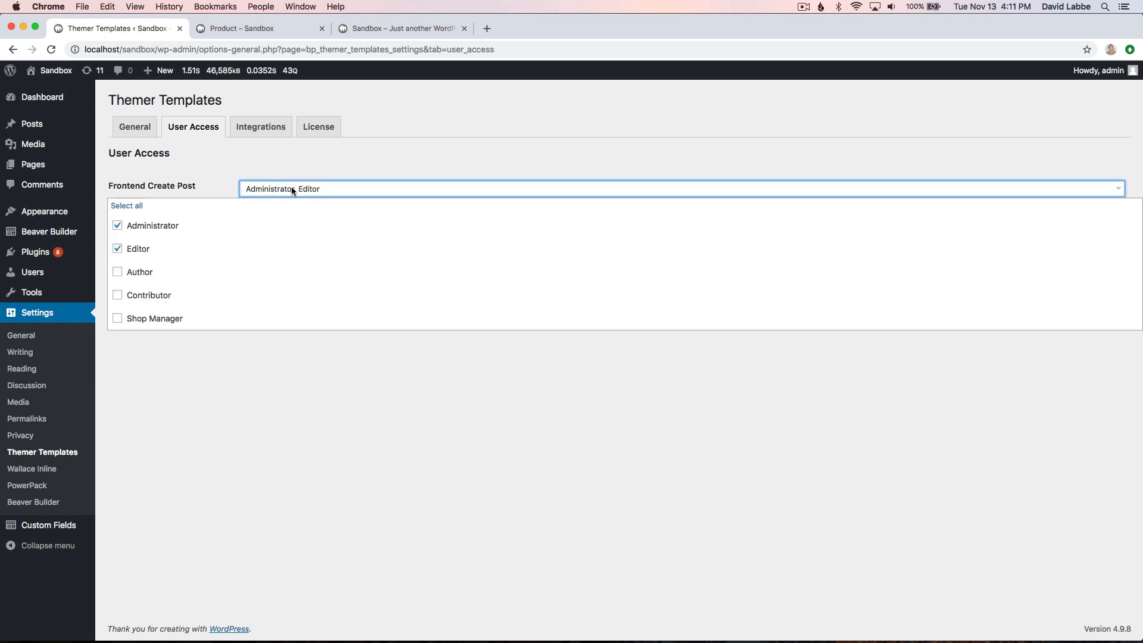
click(154, 225)
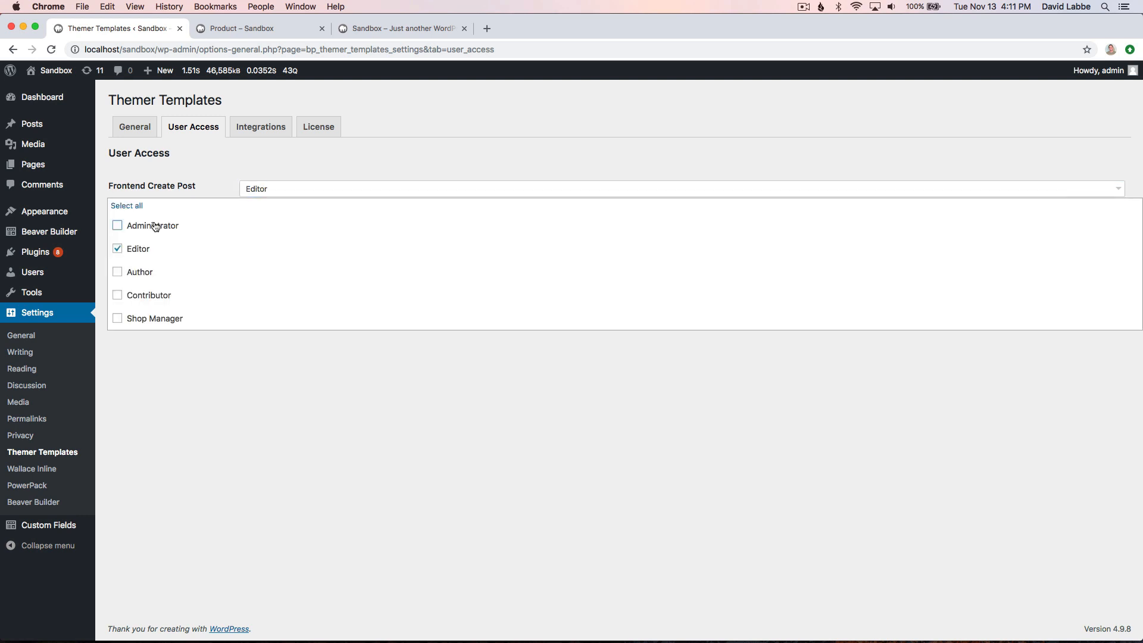
click(254, 403)
click(153, 264)
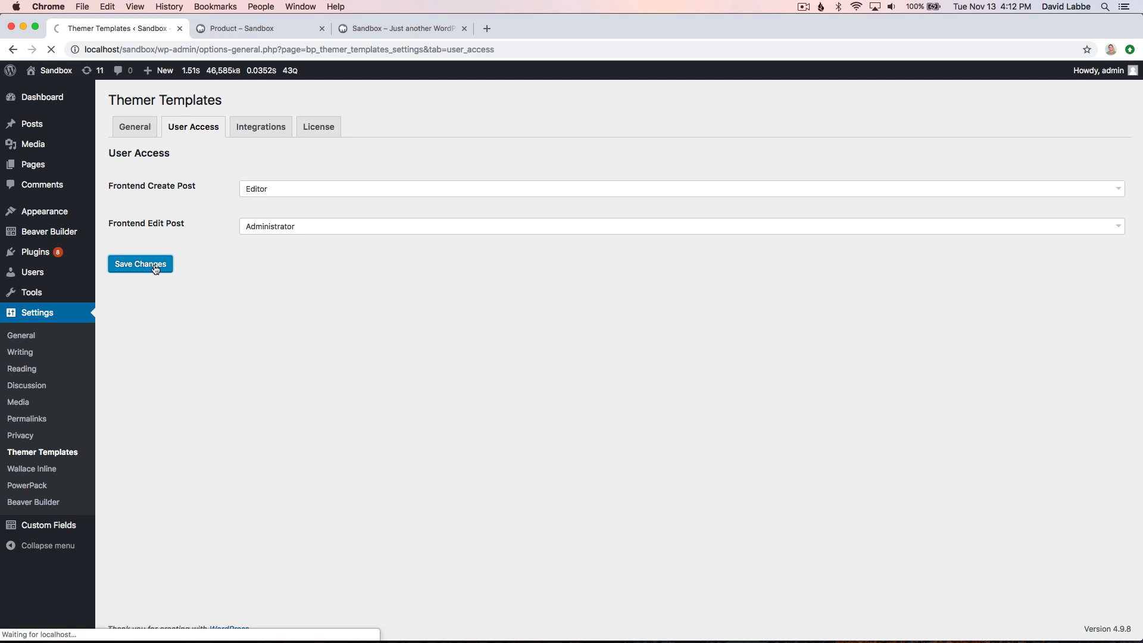
- Reload the front-end Product page and check which Themer Templates actions are offered to the administrator
click(248, 31)
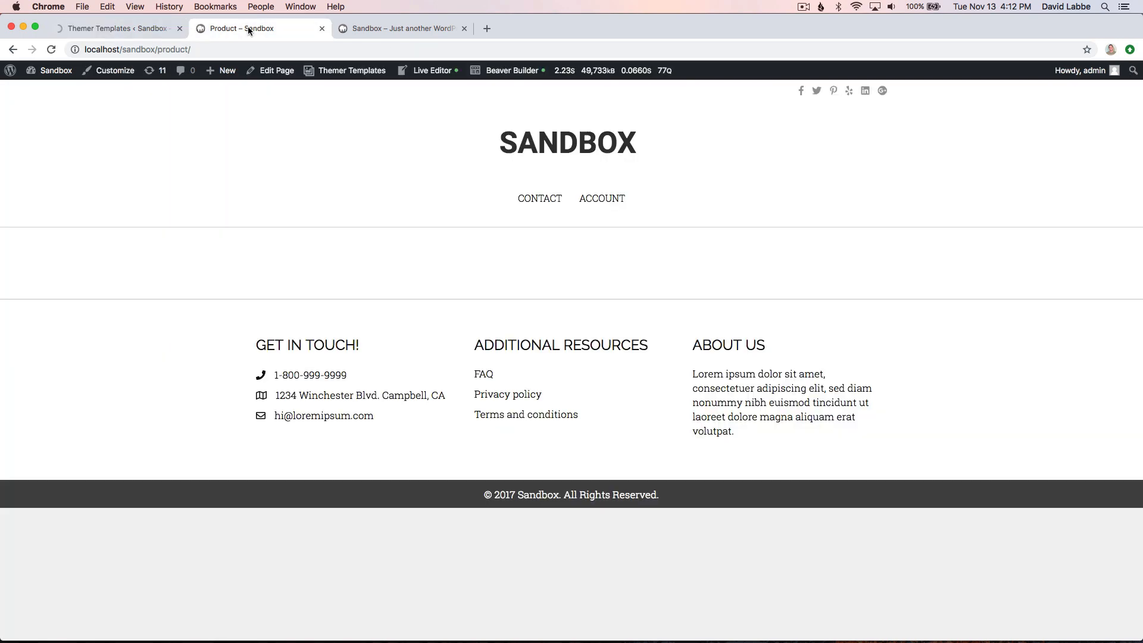
key(super+r)
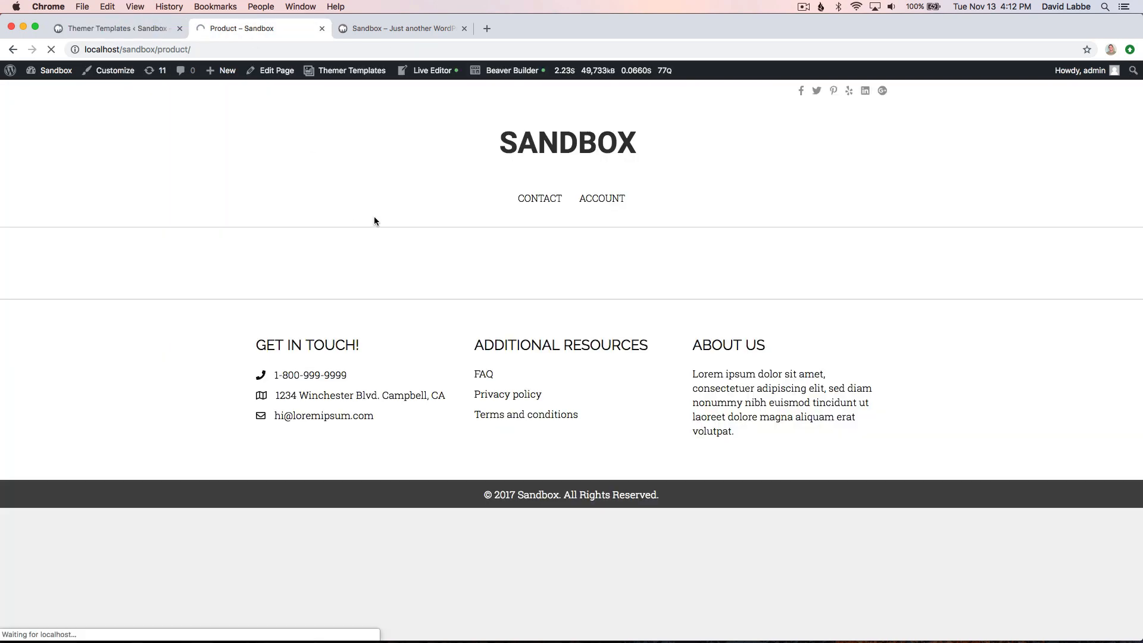
mouse_move(353, 76)
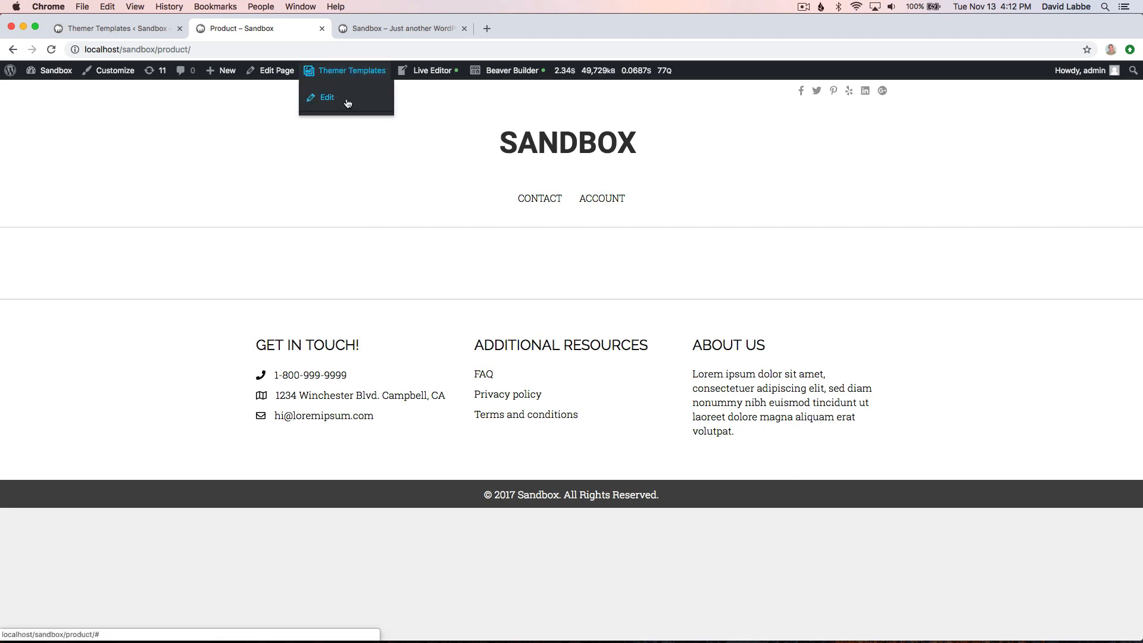
- Add Administrator back to the Frontend Create Post roles, save the changes and return to the Product page
click(140, 27)
click(260, 225)
click(176, 262)
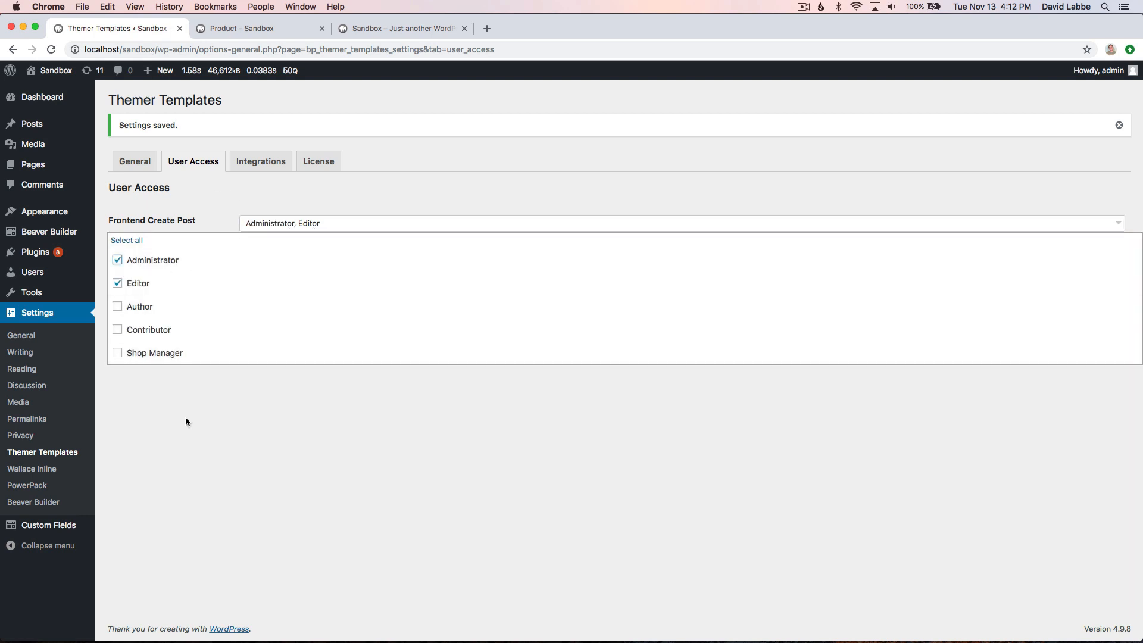
click(185, 421)
click(156, 300)
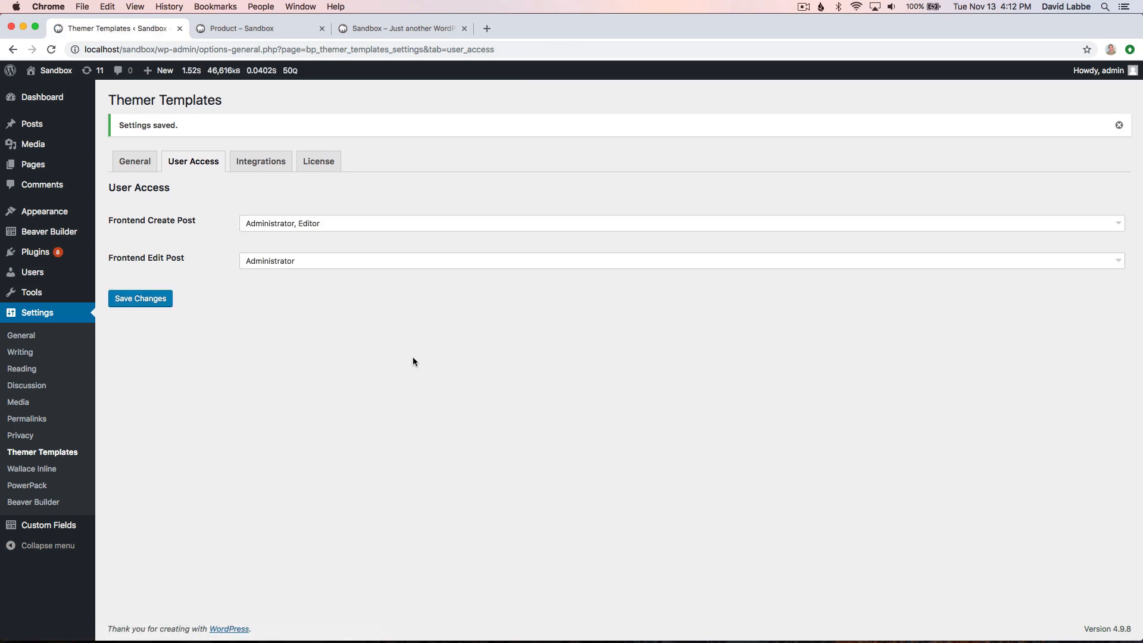
click(235, 27)
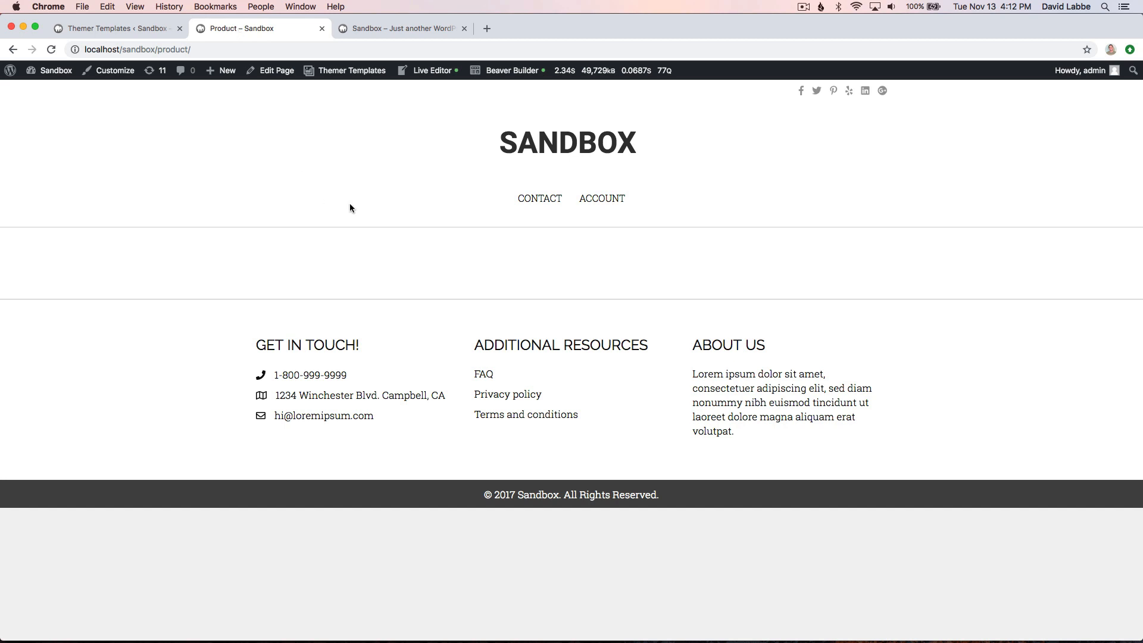